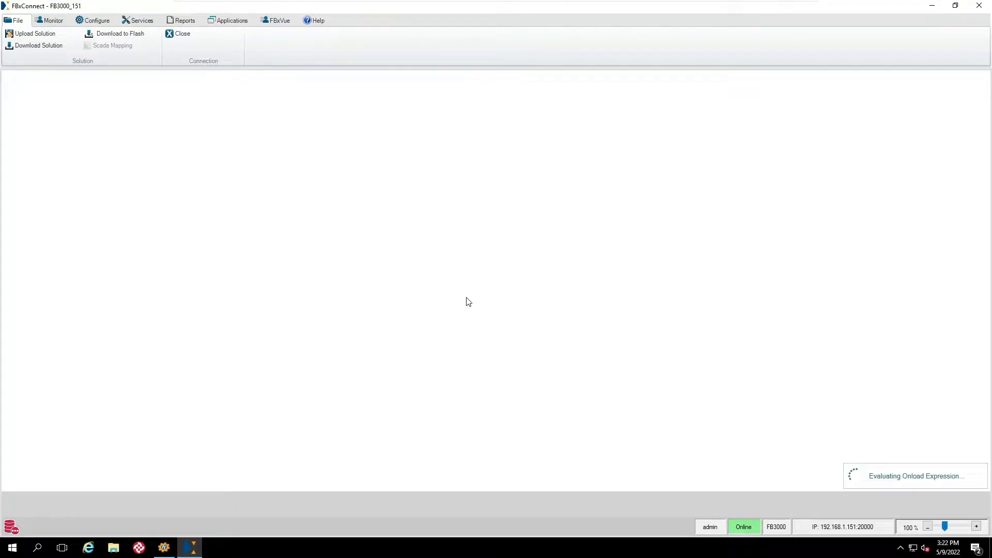
Display the current values and totals of the gas DP meter DP Mtr_1 in monitoring
click(53, 24)
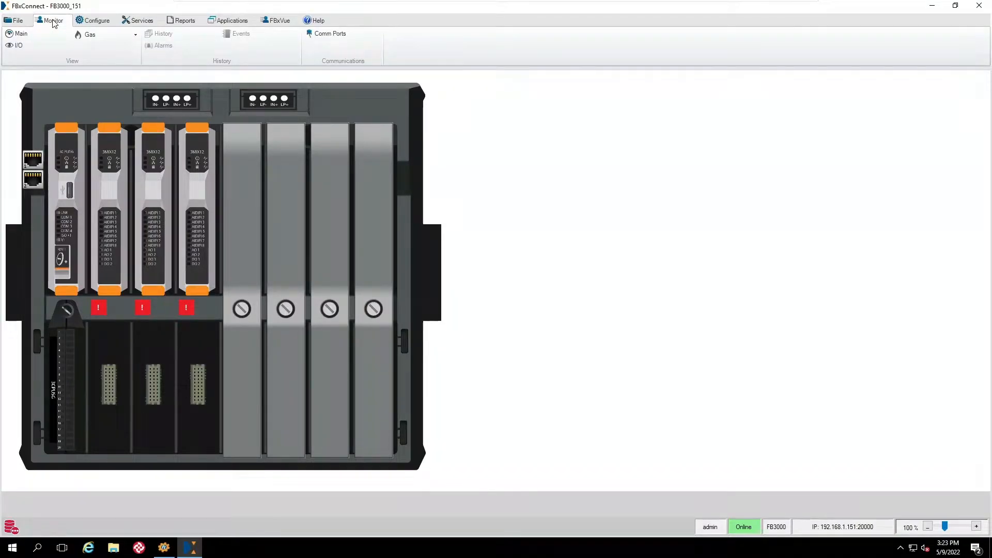
click(136, 34)
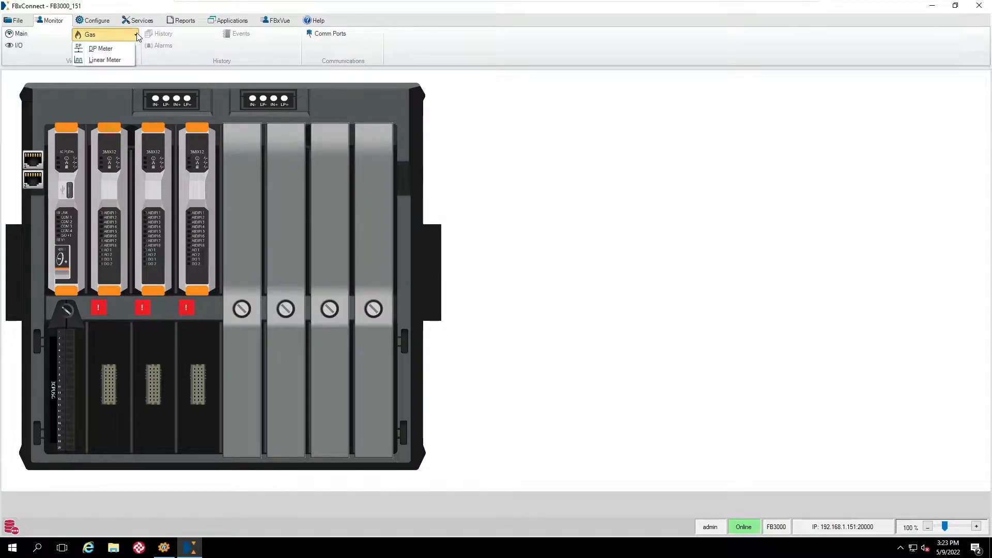
click(109, 50)
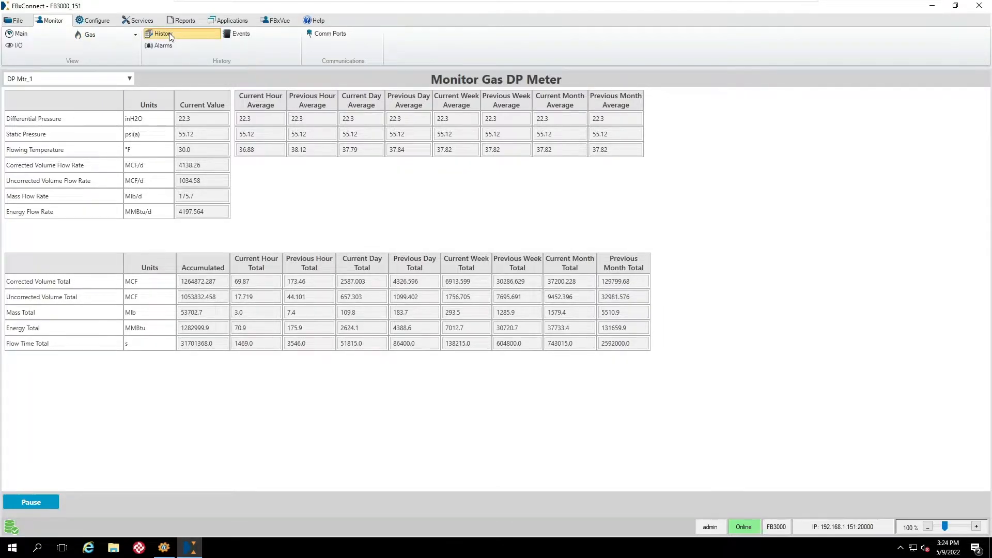
Review the hourly history of Hist Grp_4 (Station 1 History) from 04/04/2022 to 05/09/2022 across its columns, and close the history windows
click(170, 35)
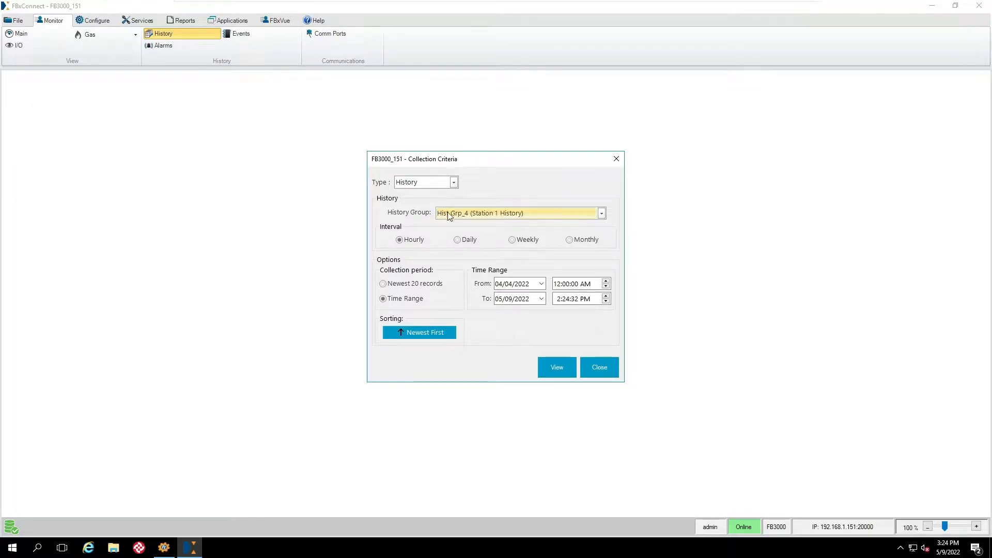
click(570, 377)
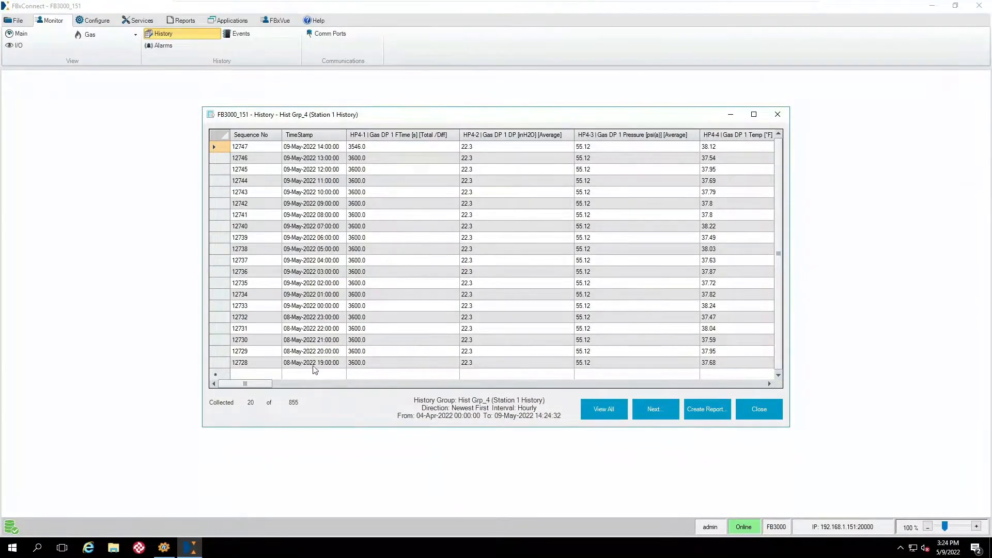
click(277, 384)
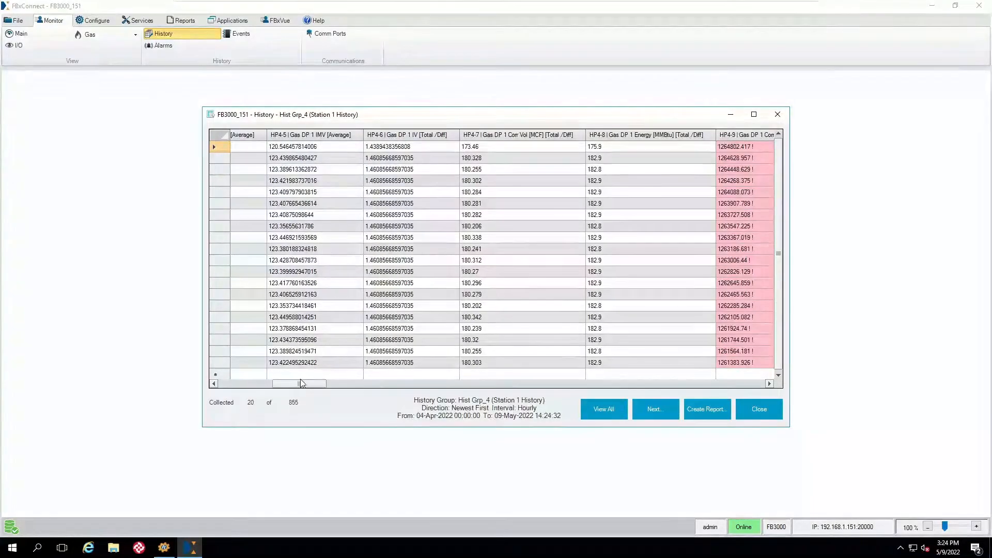
click(350, 385)
drag(350, 386, 232, 392)
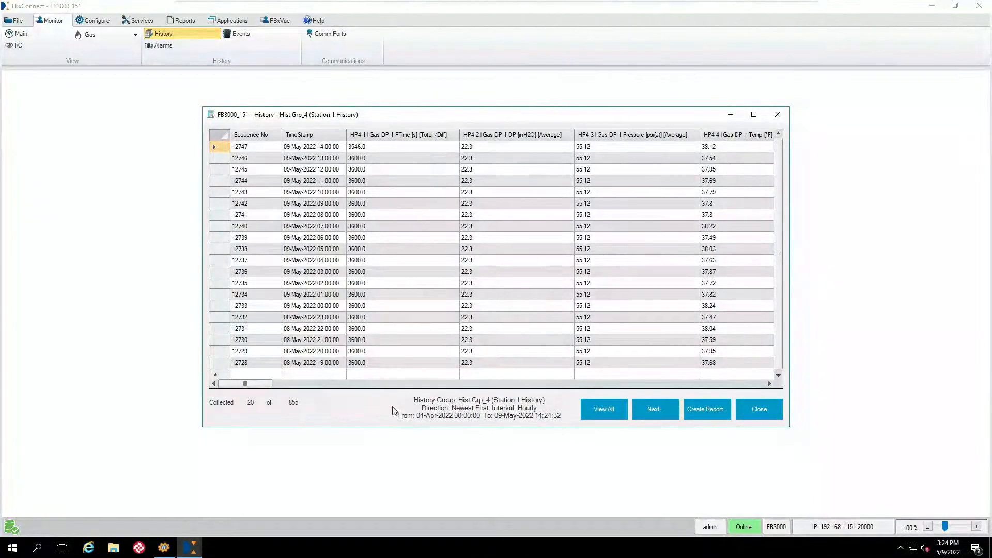
click(751, 413)
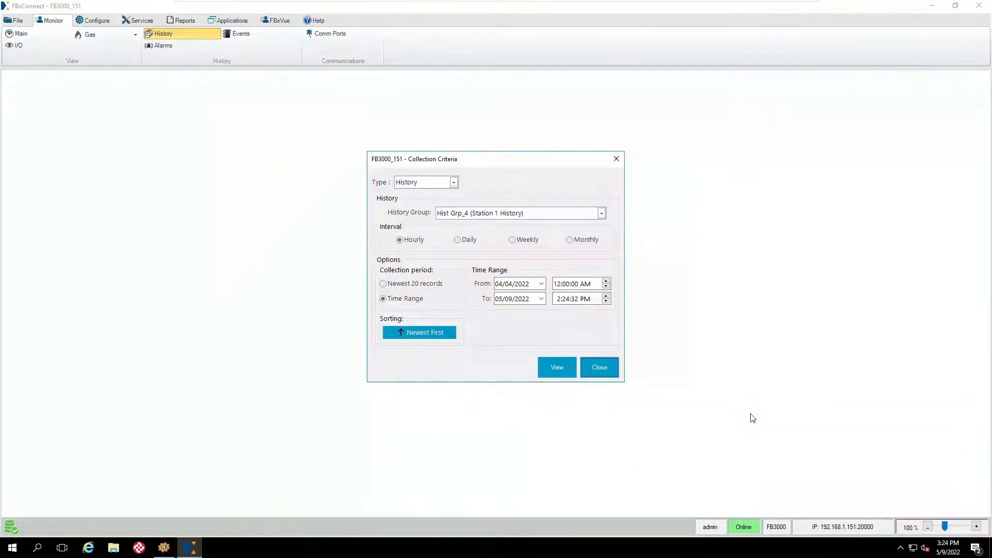
click(596, 370)
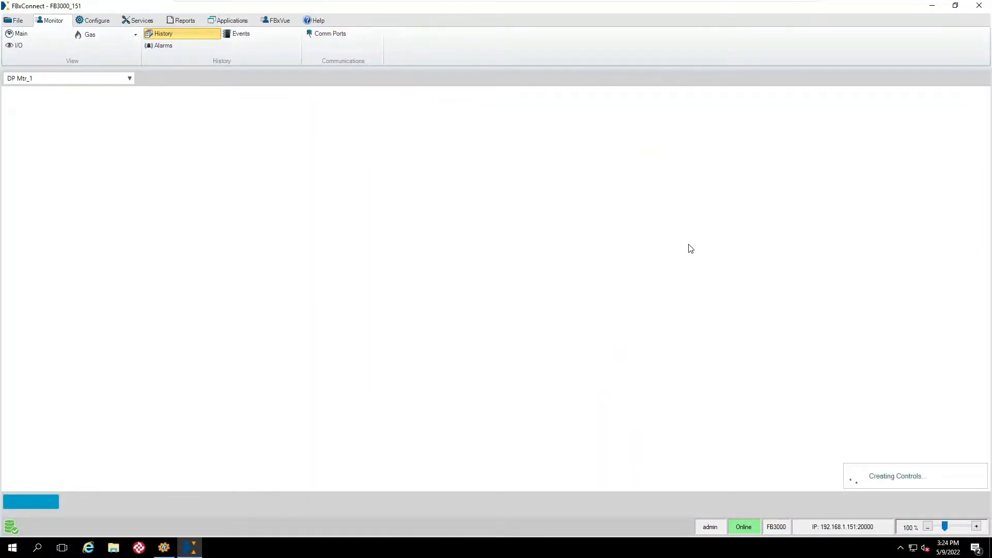
Close the FB3000_151 connection and minimize Field Tools to reach the desktop
click(982, 8)
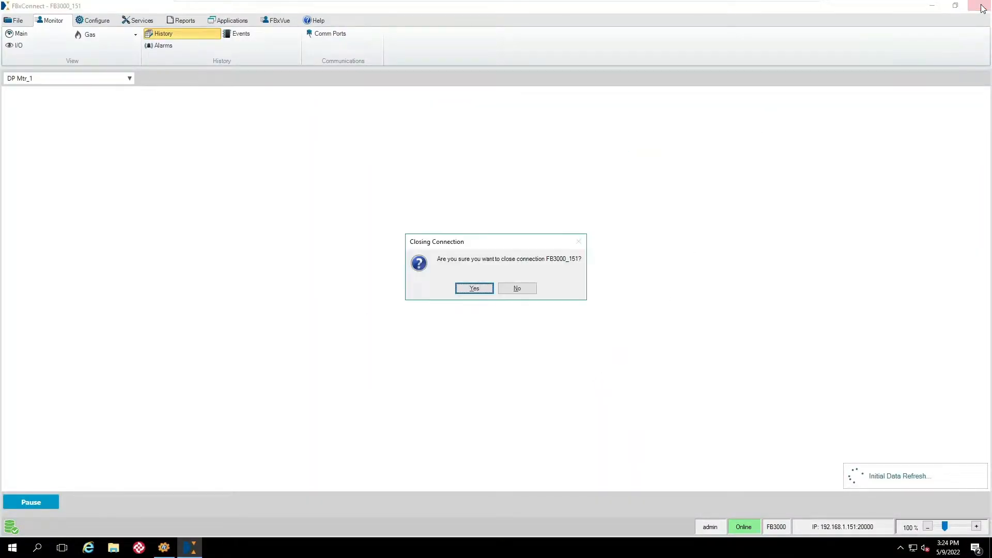
click(475, 288)
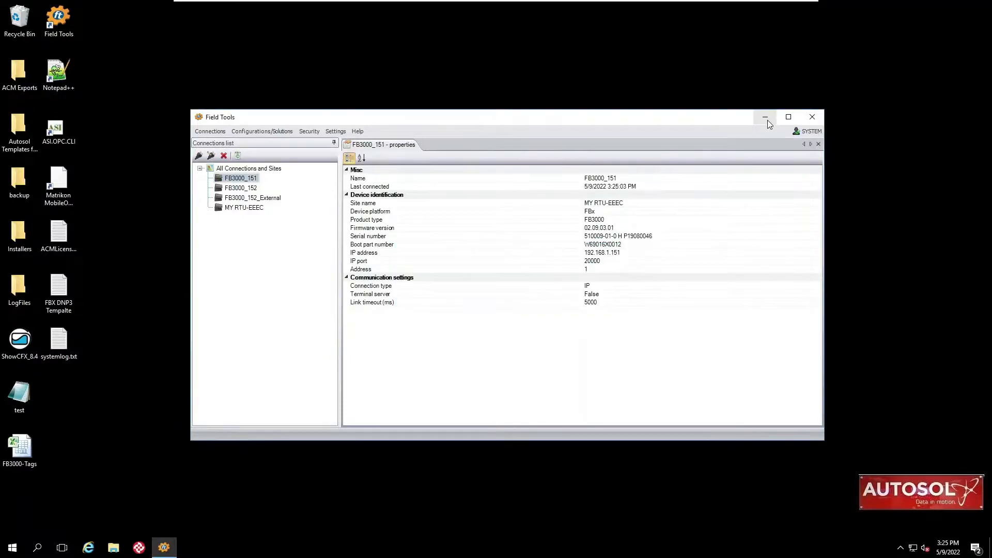
click(766, 118)
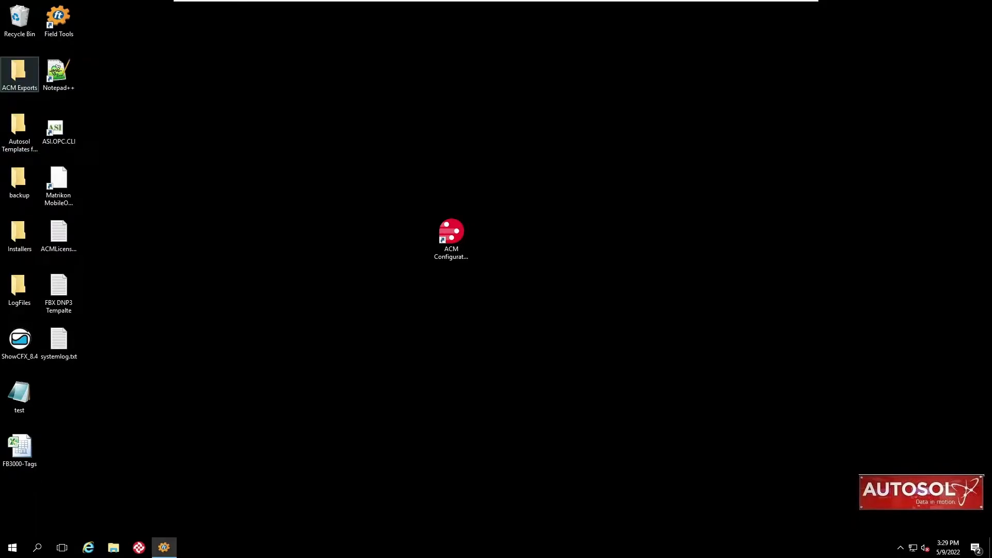
Launch ACM Configuration from the desktop and connect to the localhost server
click(461, 238)
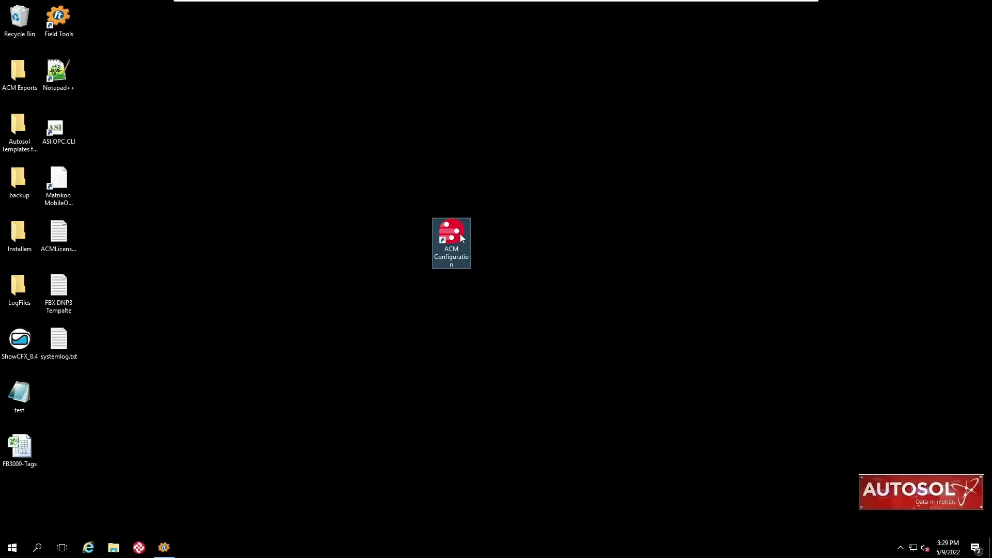
double_click(462, 238)
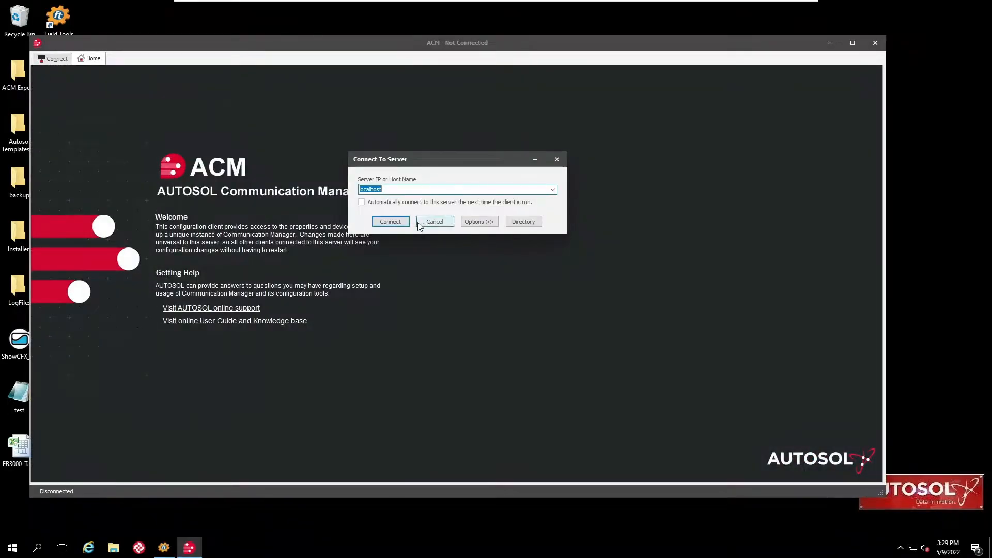
click(399, 221)
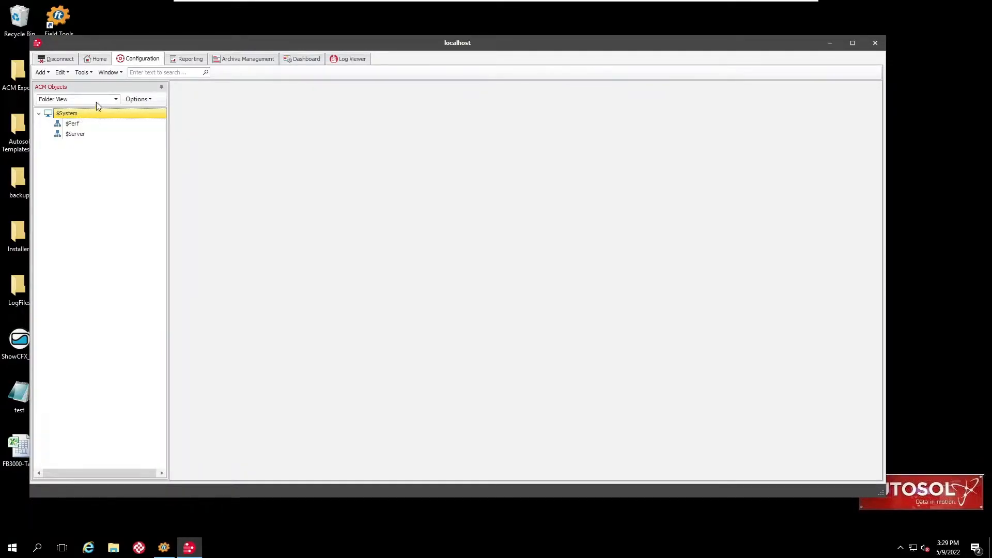
Import export_FBxTempFinal.txt from the Autosol Templates for FB3000 folder into the $System root, updating existing objects
click(93, 73)
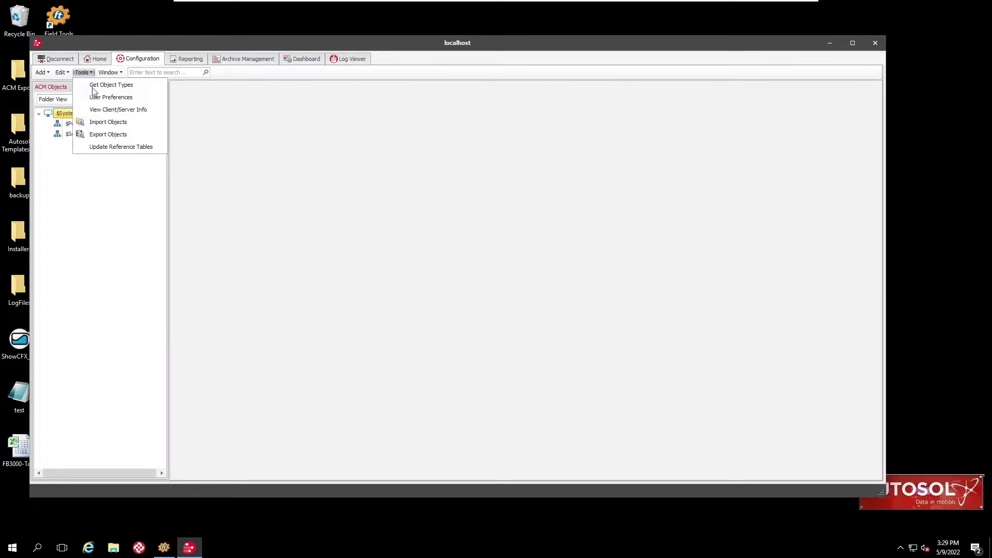
click(101, 122)
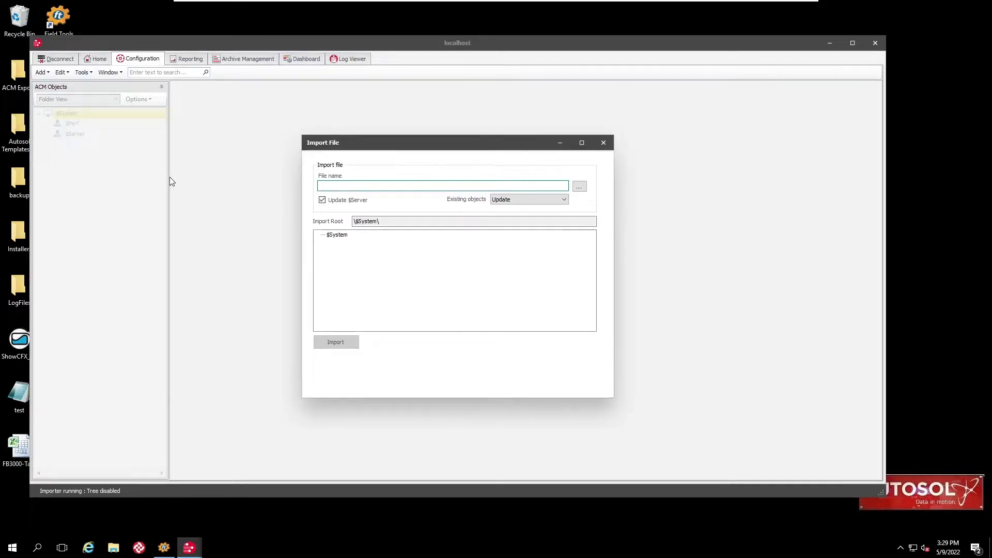
click(580, 186)
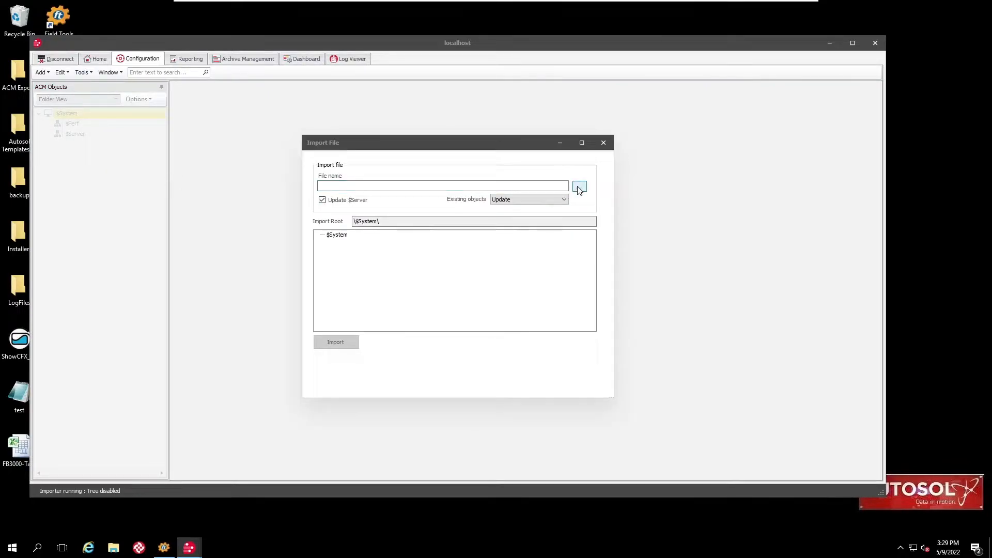
click(437, 223)
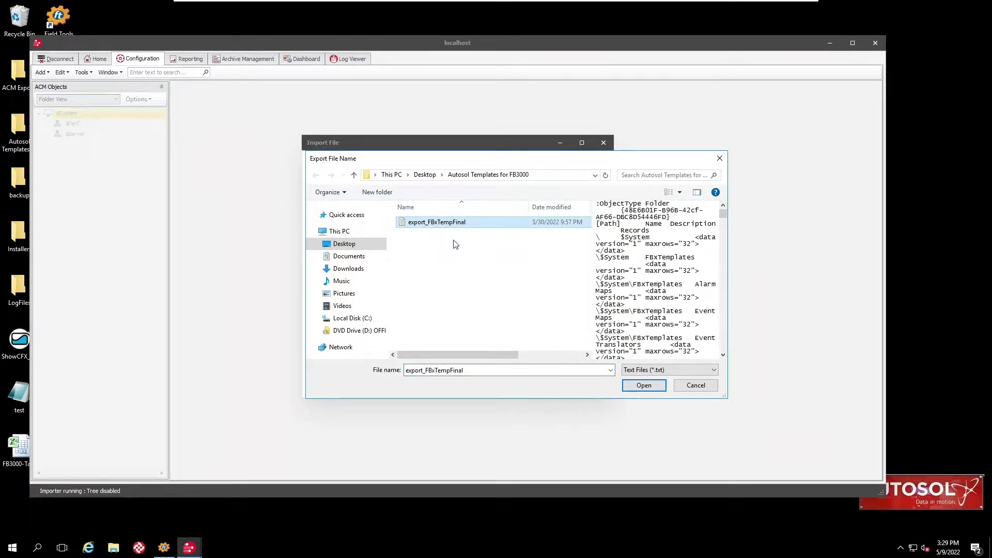
click(643, 385)
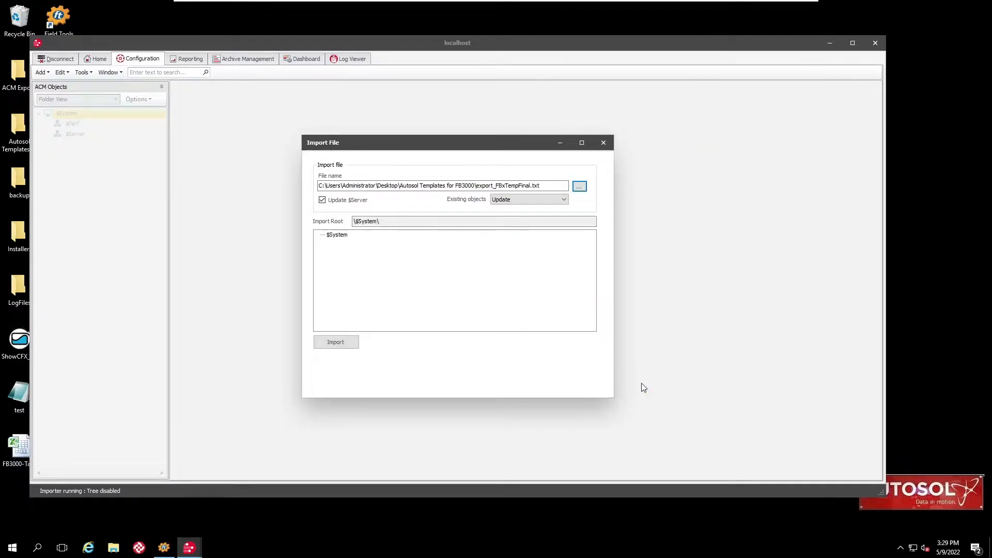
click(338, 235)
click(346, 342)
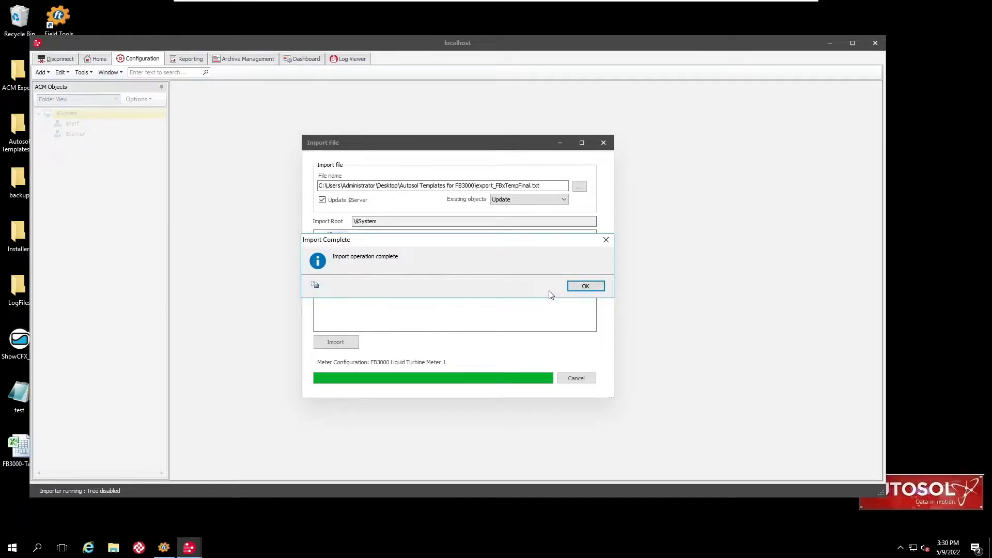
click(580, 288)
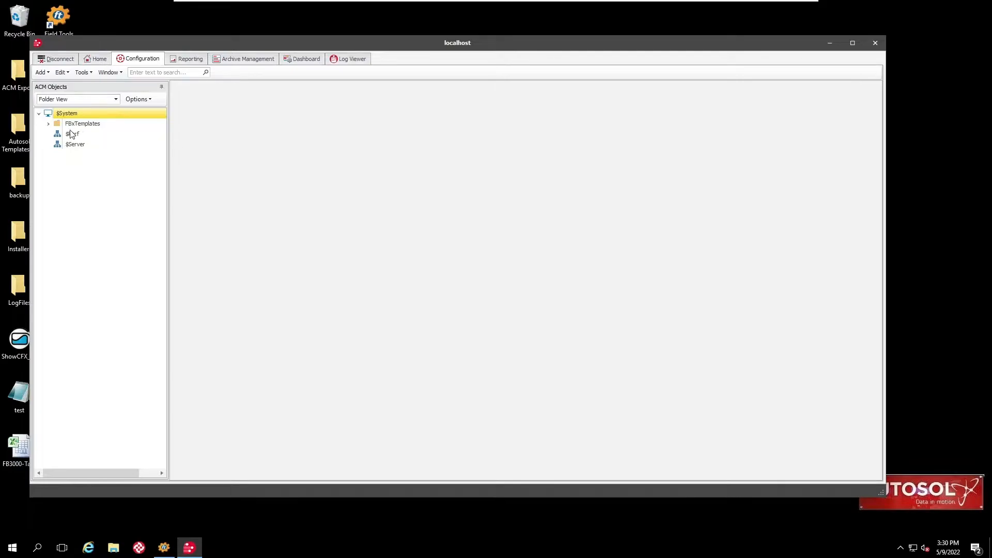
Examine the imported FBxTemplates folder, including its Event Maps and Alarm Maps contents, and collapse it again
click(49, 124)
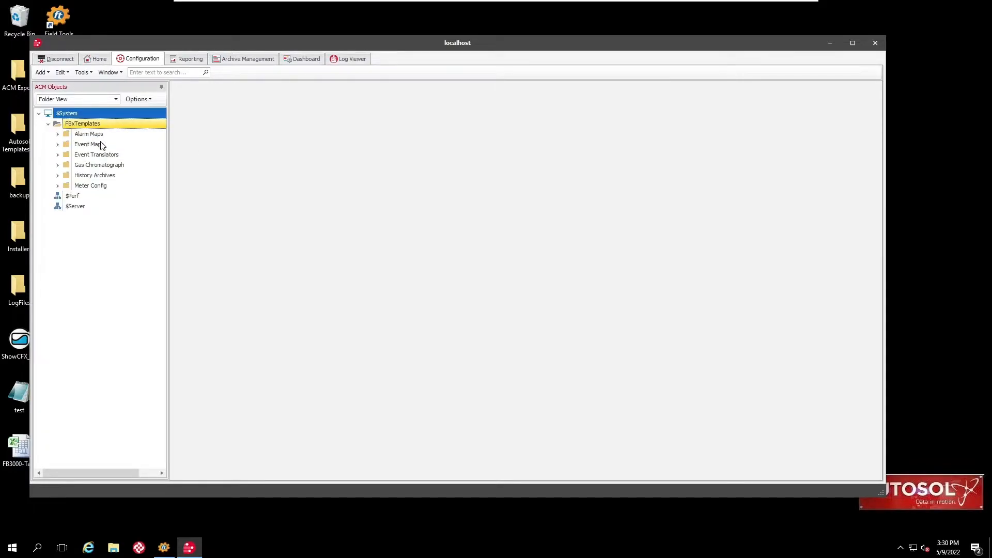
click(58, 144)
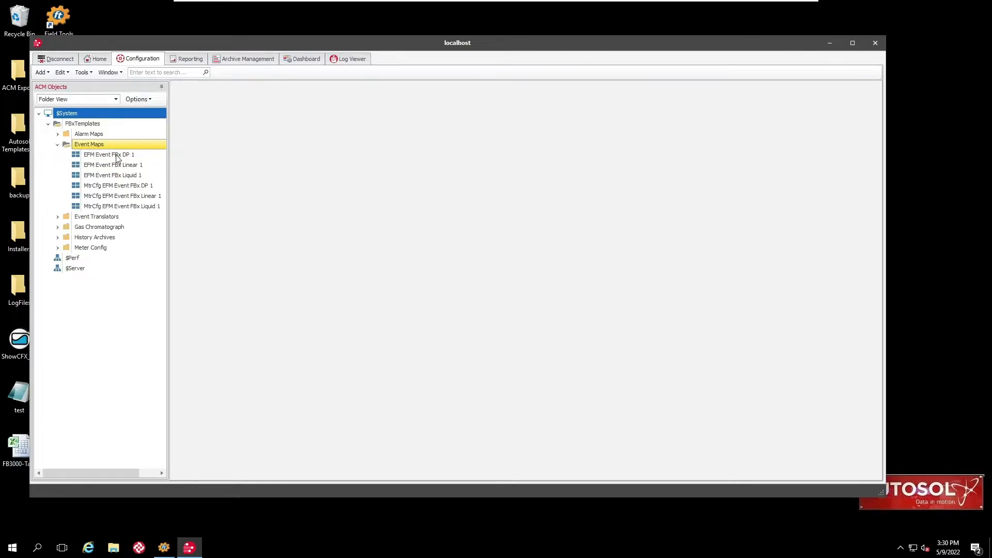
click(58, 144)
click(58, 135)
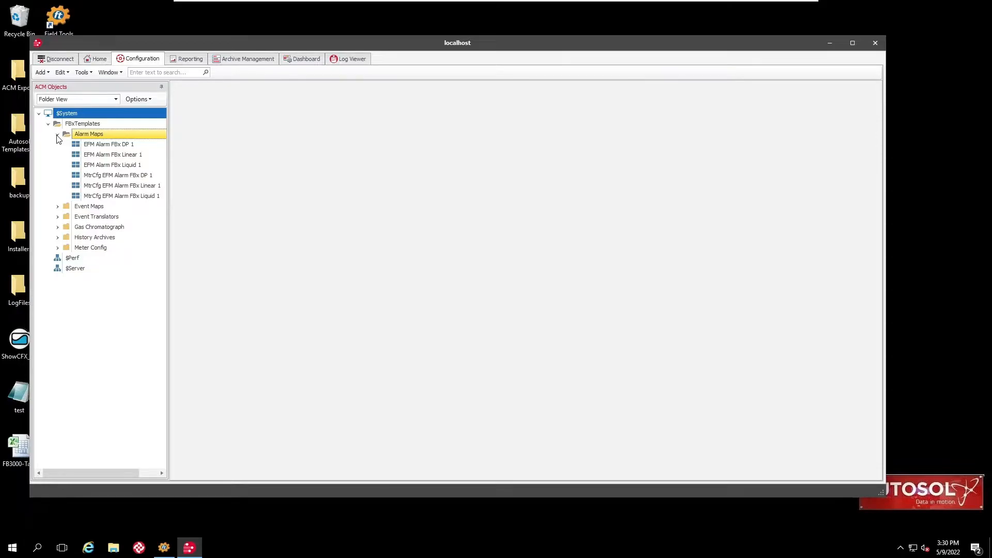
click(58, 135)
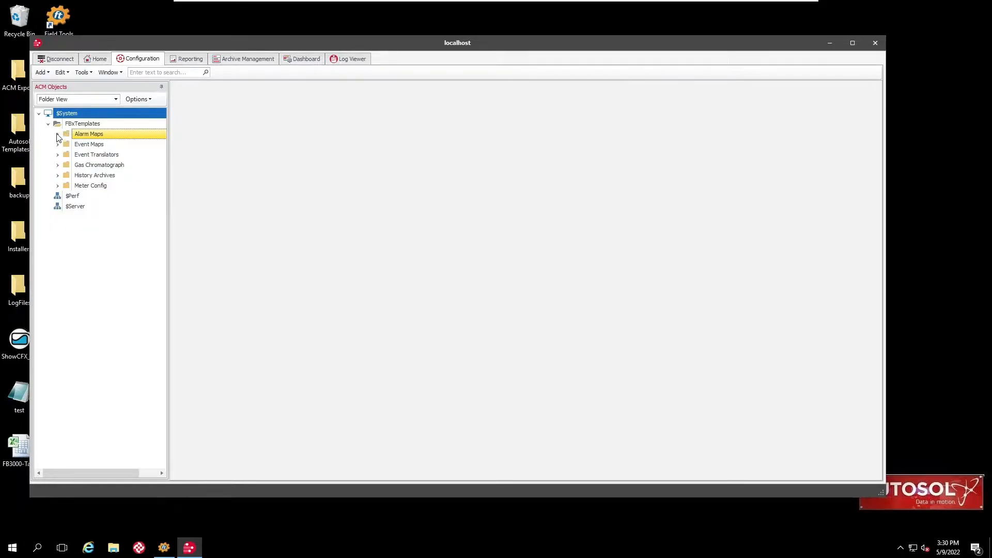
click(49, 125)
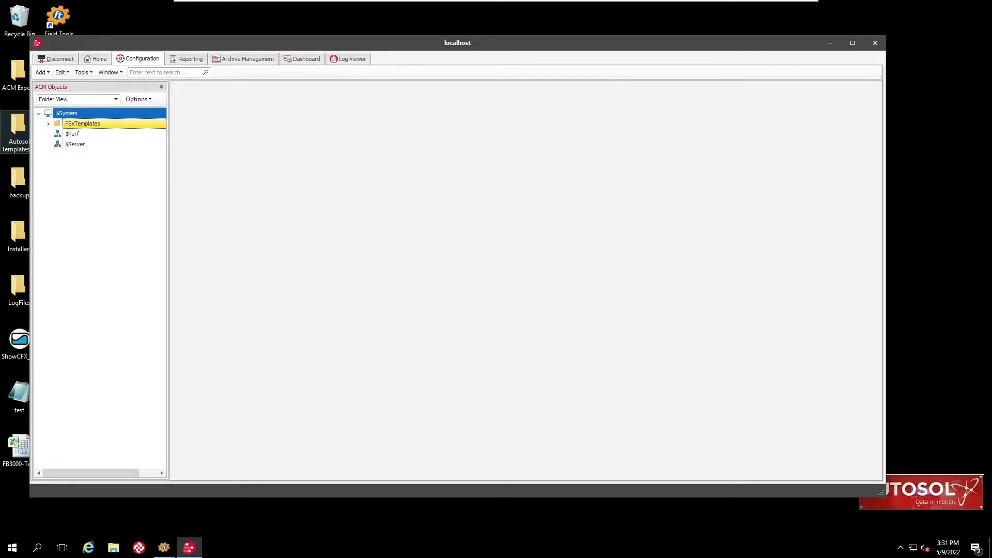
Add a folder under $System and name it Schedules
right_click(70, 114)
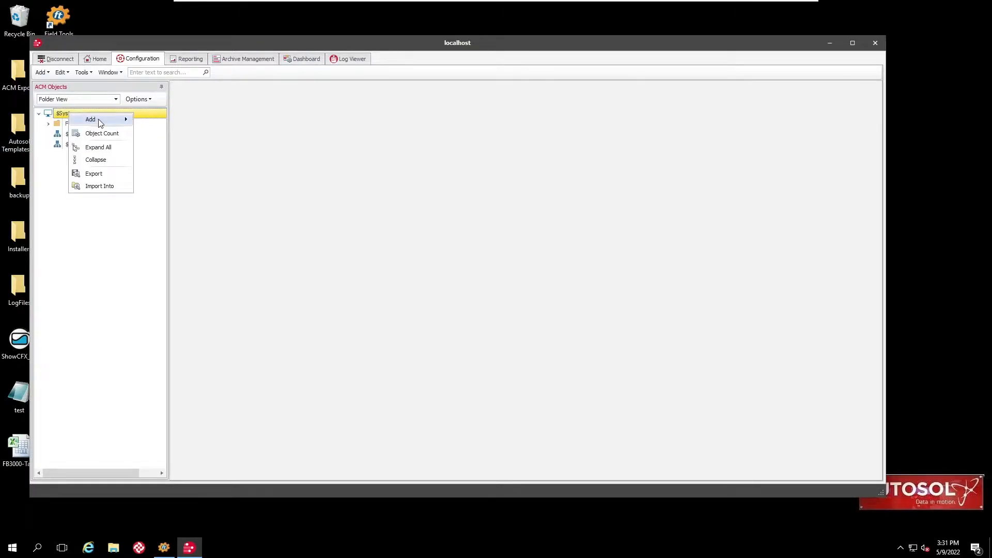
mouse_move(98, 121)
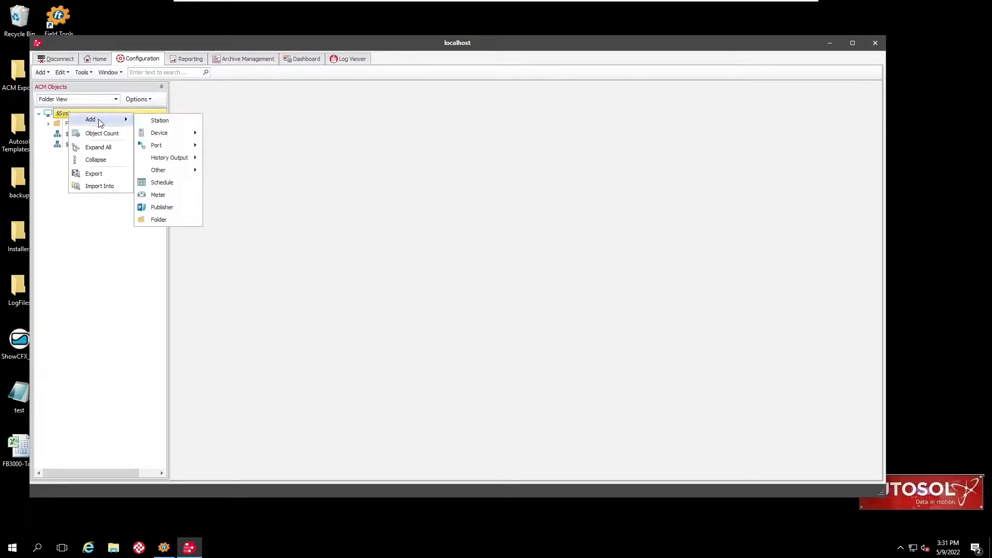
click(161, 219)
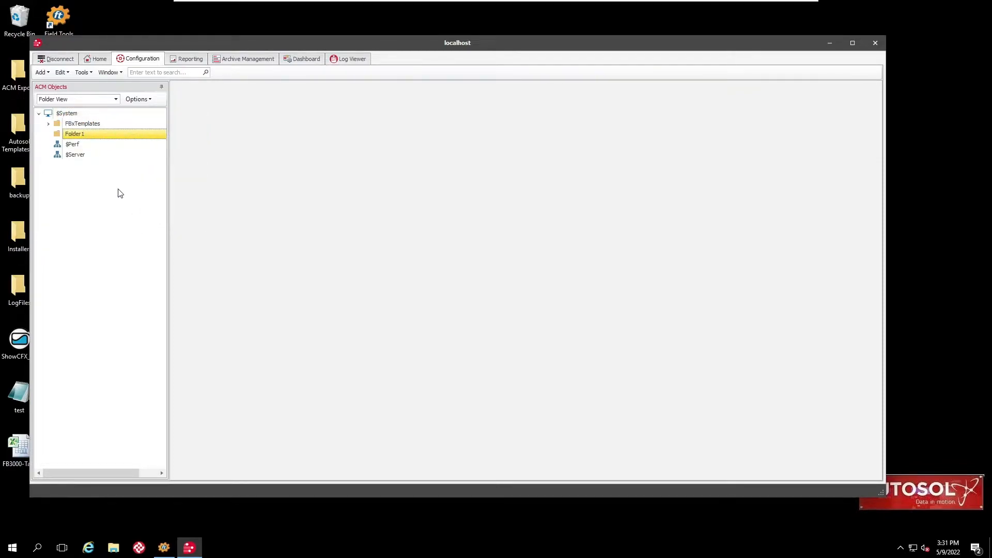
click(88, 135)
drag(88, 135, 64, 134)
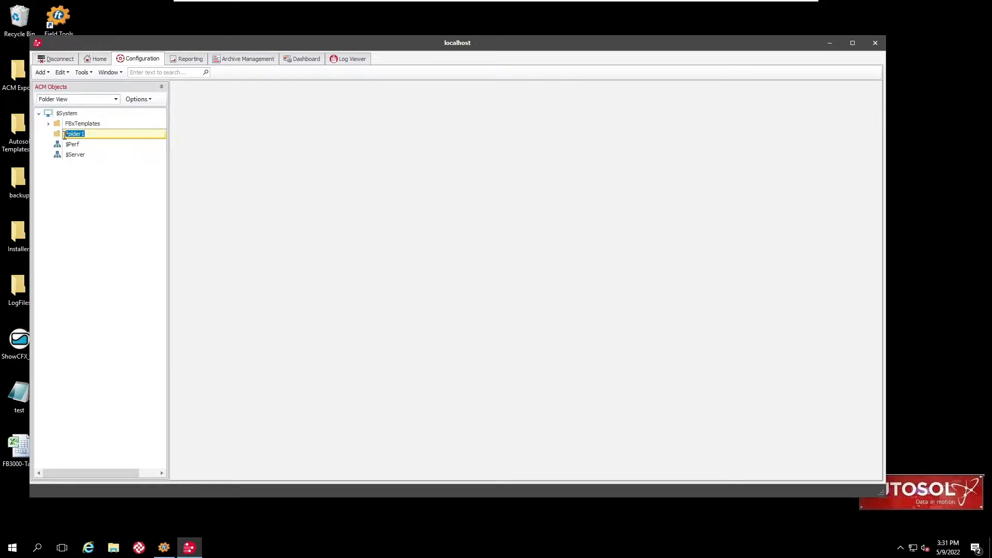
text(Schedules)
Add a schedule inside the Schedules folder, open its form for editing and name it Main Schedule
right_click(130, 138)
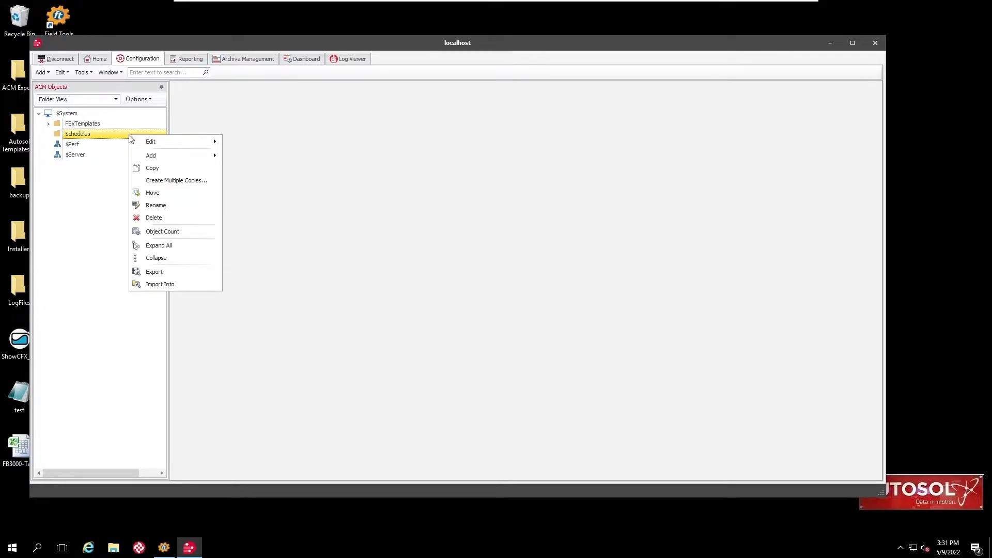
mouse_move(150, 161)
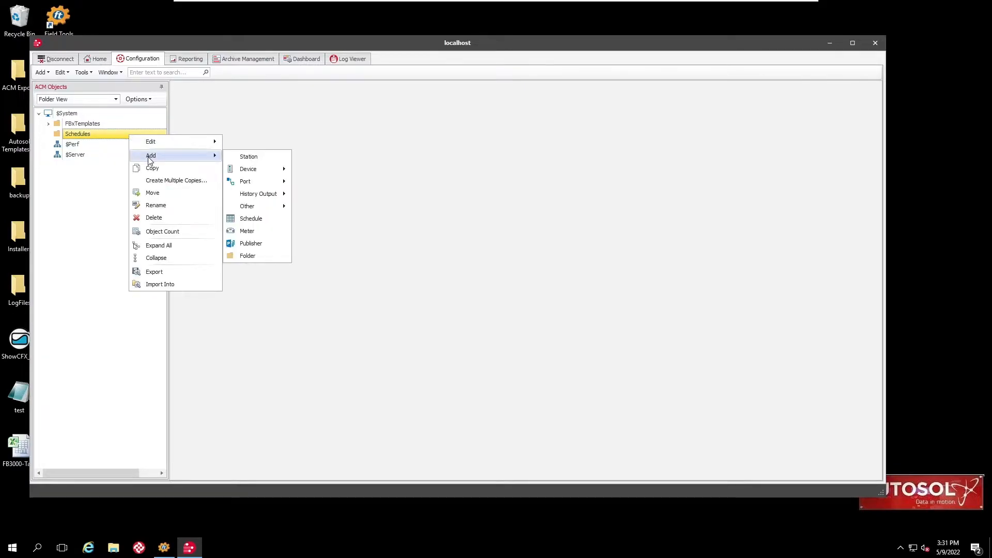
click(250, 219)
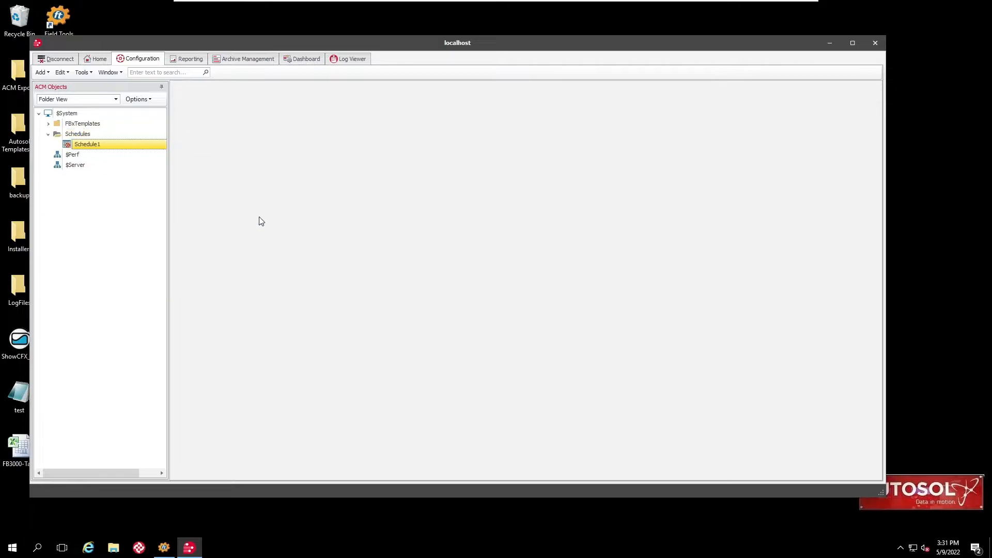
right_click(125, 149)
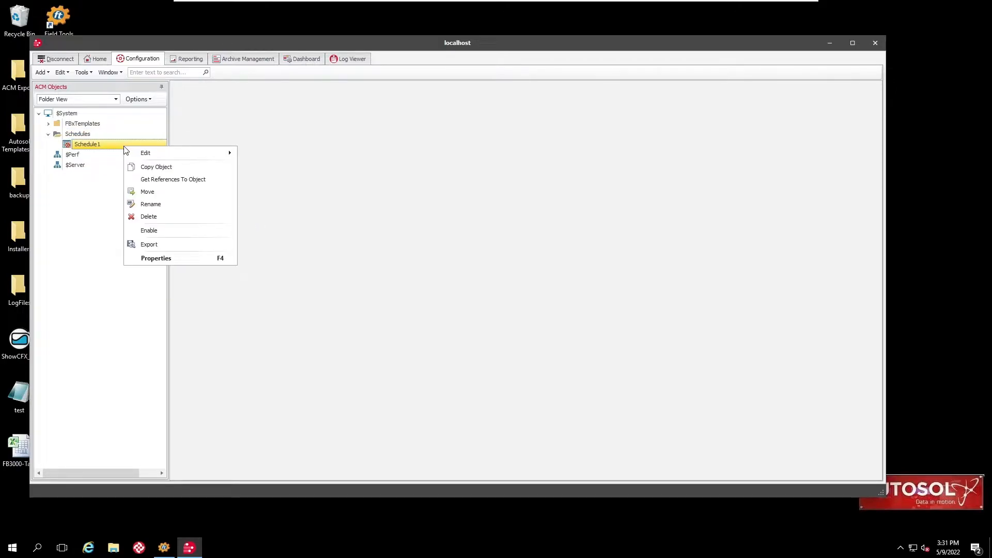
mouse_move(158, 153)
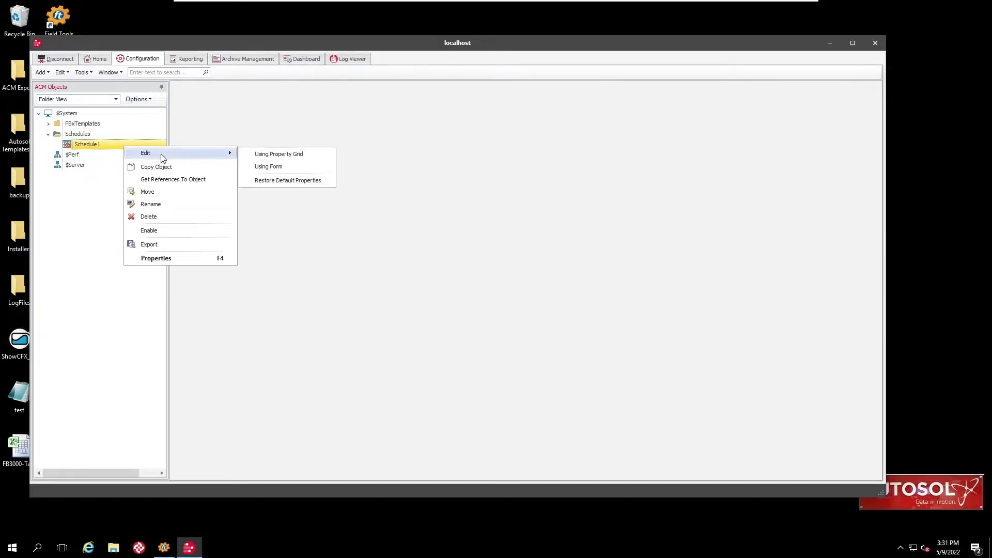
click(289, 168)
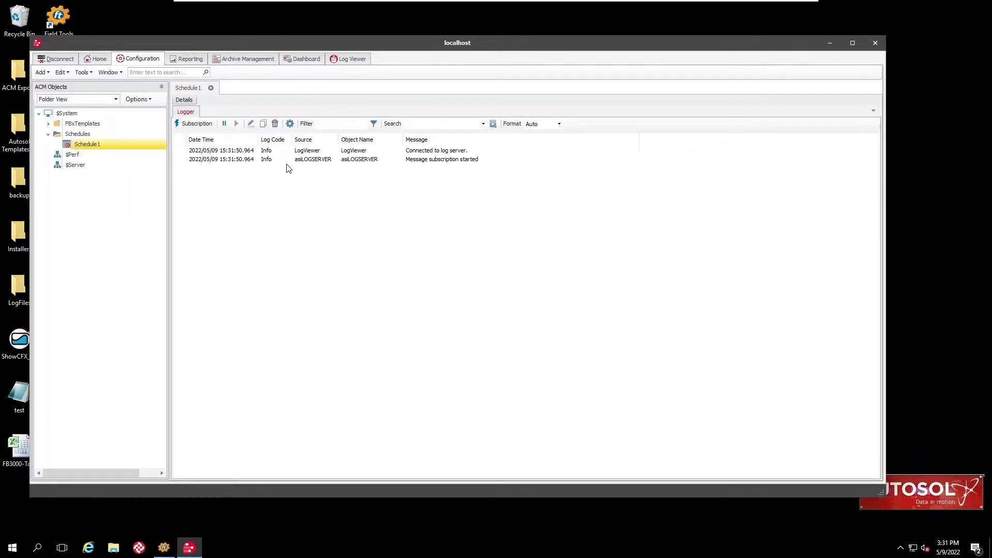
click(184, 99)
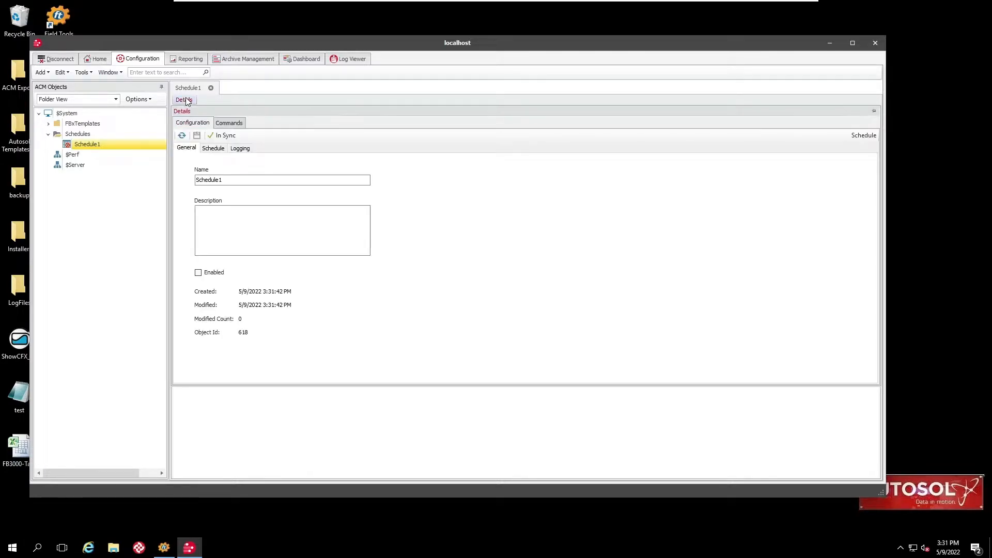
click(225, 179)
double_click(226, 179)
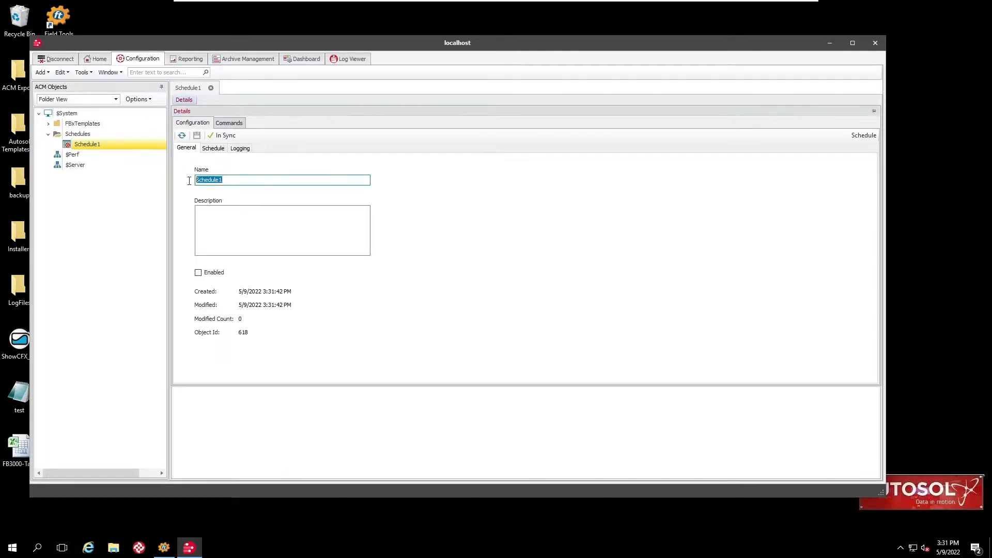
text(Main Schedule)
Create scan index 1 on Interval 1 of the schedule, named Reatime, with an interval time of 10 seconds
click(218, 150)
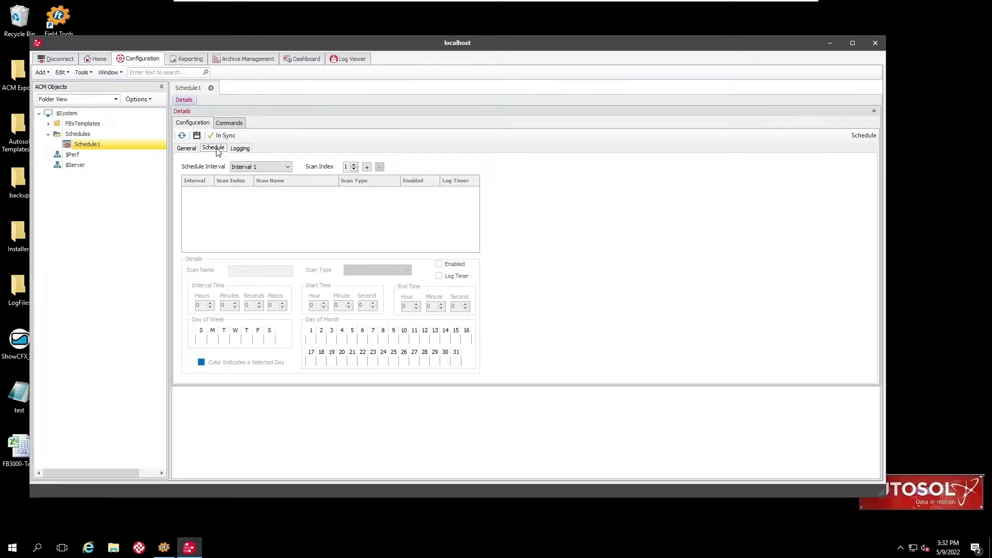
click(367, 167)
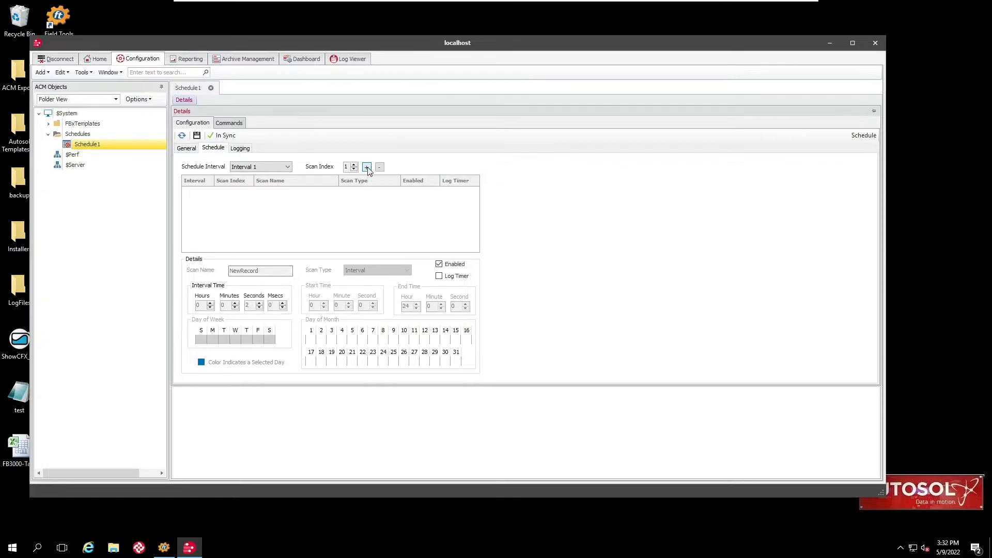
drag(262, 271, 218, 274)
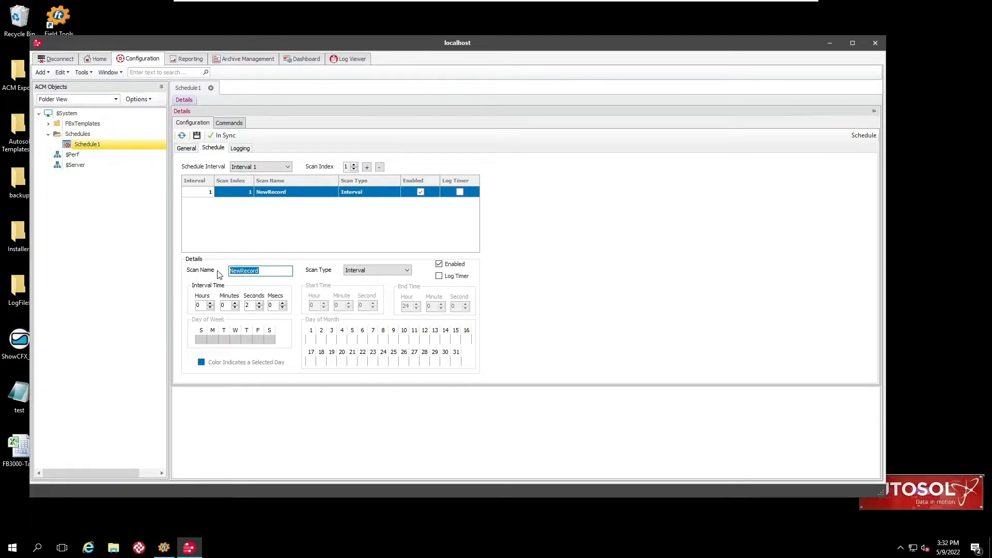
text(Reatime)
click(259, 304)
click(259, 303)
click(307, 240)
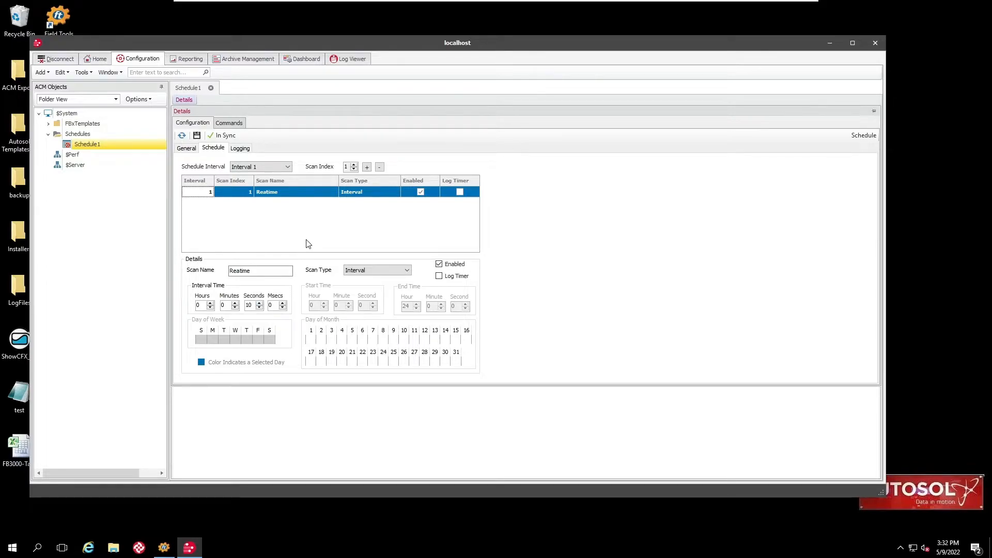
Create scan index 1 on Interval 15 of the schedule, named Hourly, with an interval time of one hour
click(288, 167)
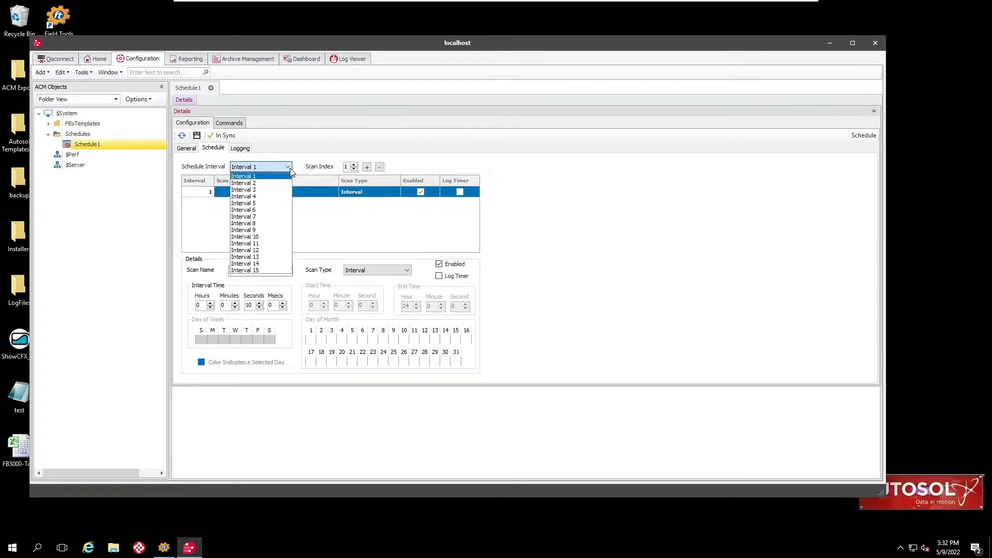
click(267, 271)
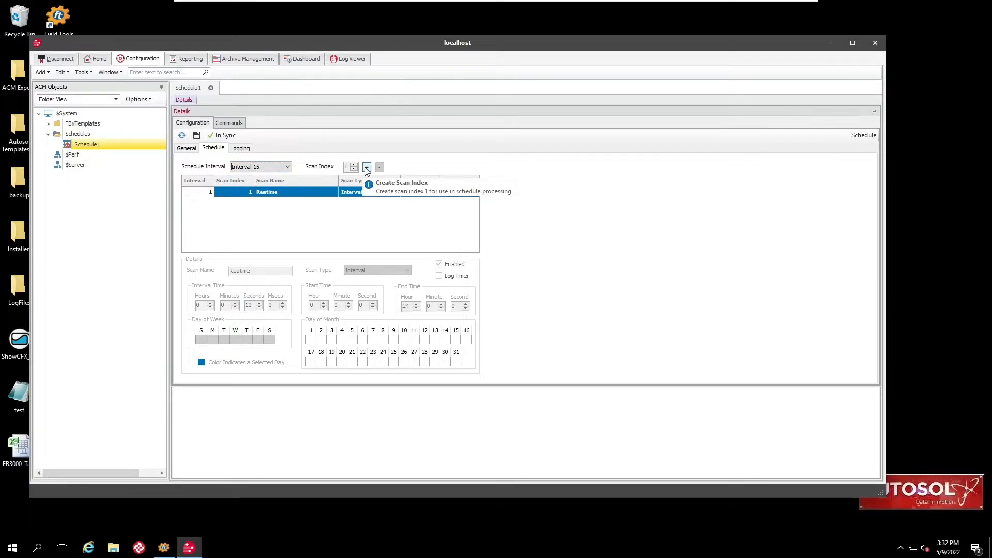
click(367, 167)
click(258, 273)
drag(258, 274, 231, 275)
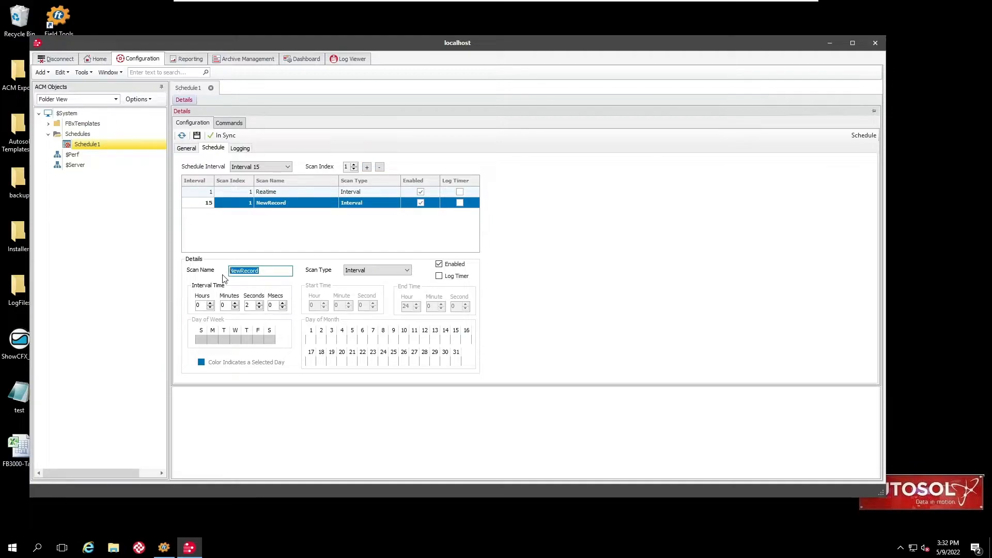
text(Hourly)
click(247, 306)
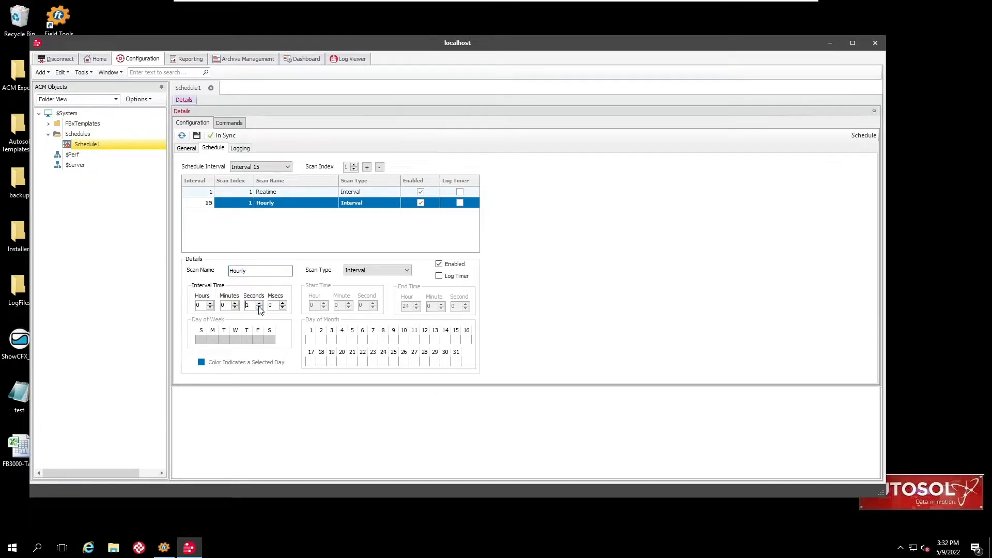
click(210, 304)
Enable Main Schedule, apply its changes to the server and close its form
click(196, 136)
click(187, 148)
click(198, 273)
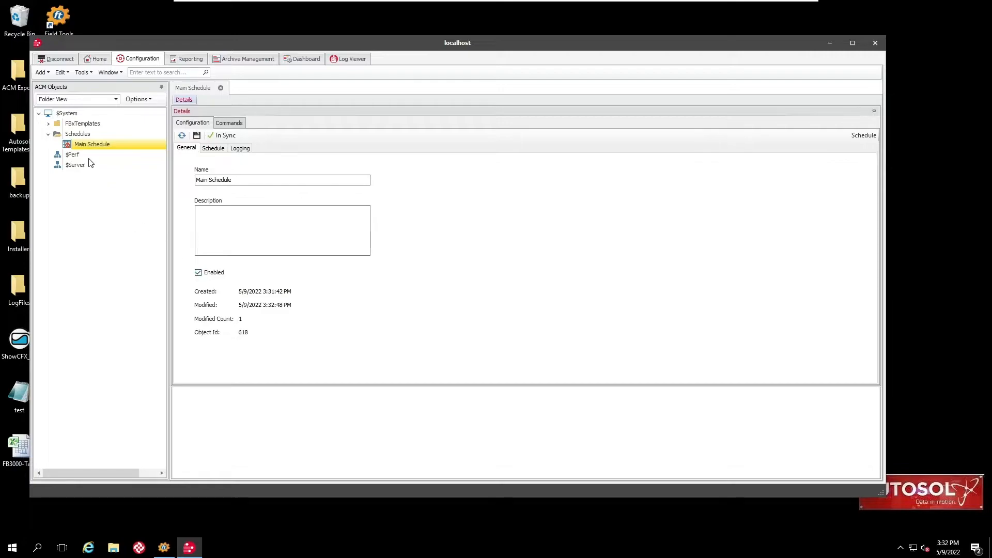
click(197, 137)
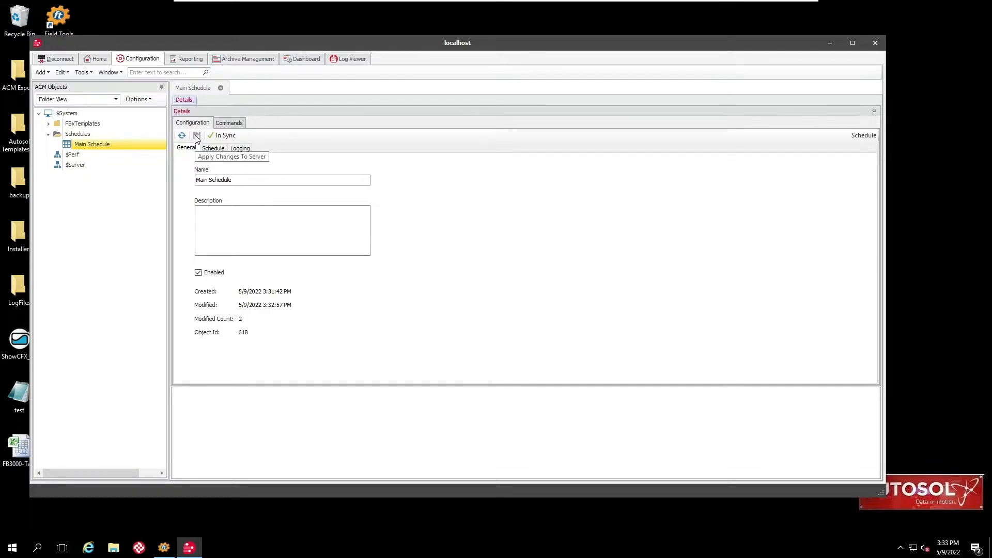
click(220, 87)
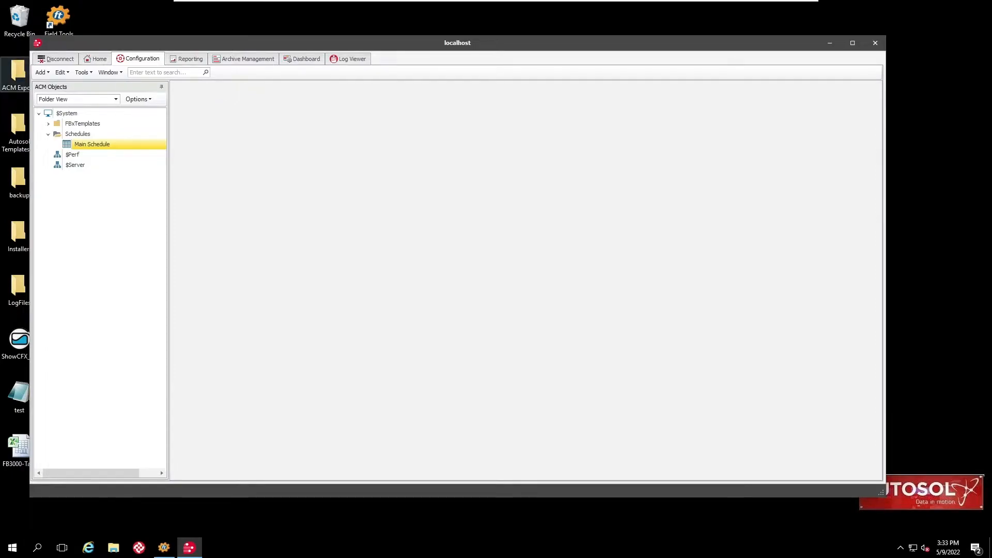
Add another folder under $System and name it Ports
click(71, 114)
right_click(72, 114)
mouse_move(104, 121)
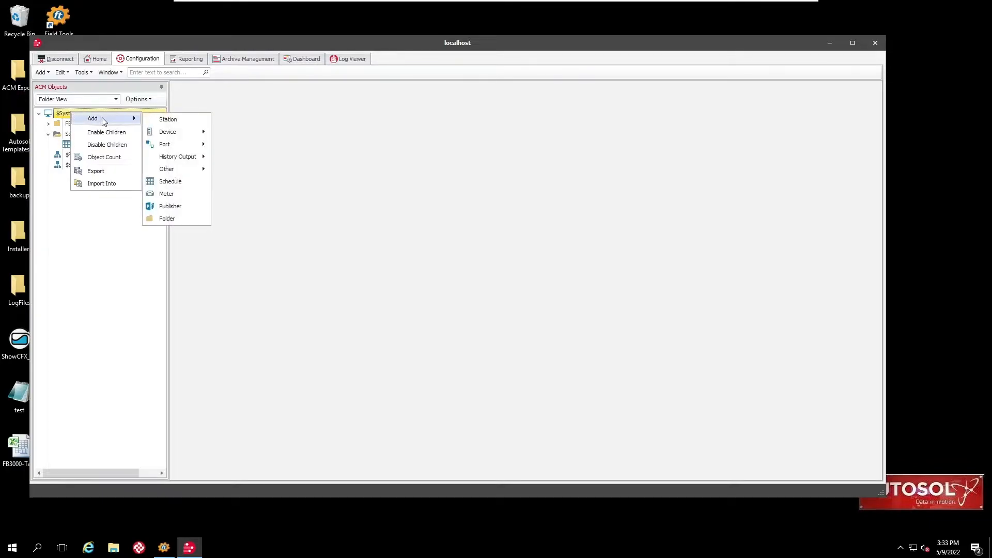
click(174, 219)
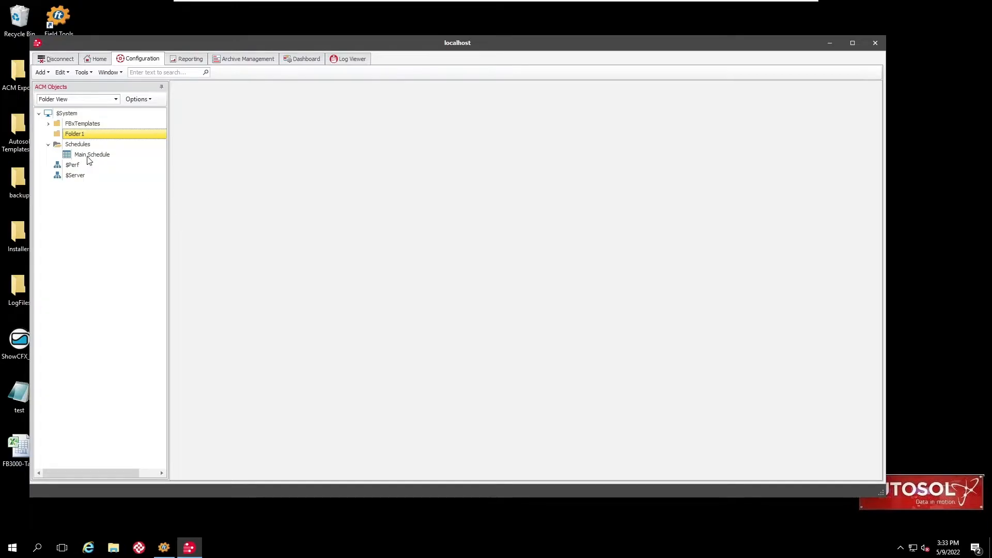
click(80, 135)
key(BackSpace)
key(BackSpace)
key(BackSpace)
key(BackSpace)
text(Port)
key(Return)
Add a TCPIP port inside the Ports folder and name it TCPIP 192.168.1.151 (DNP3) in its form
right_click(90, 136)
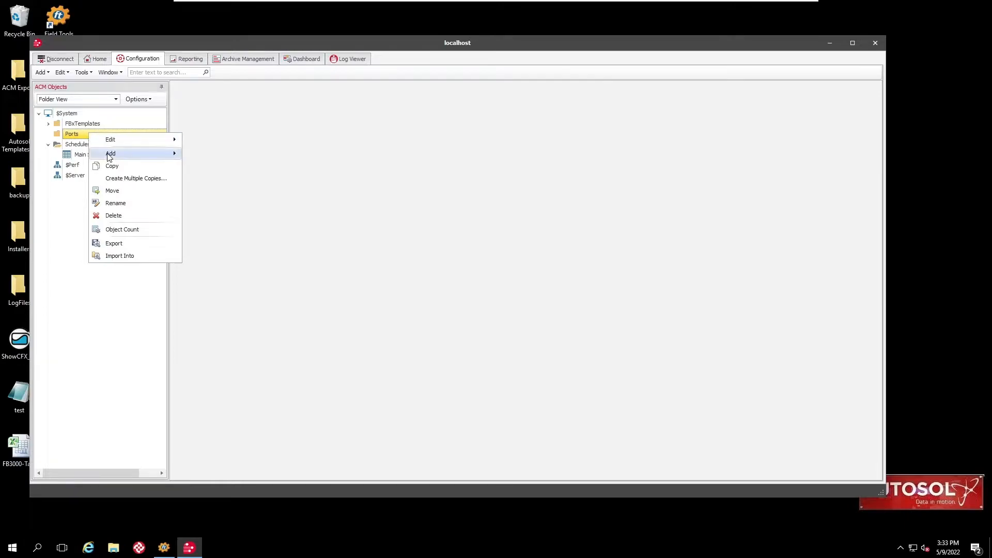
mouse_move(109, 157)
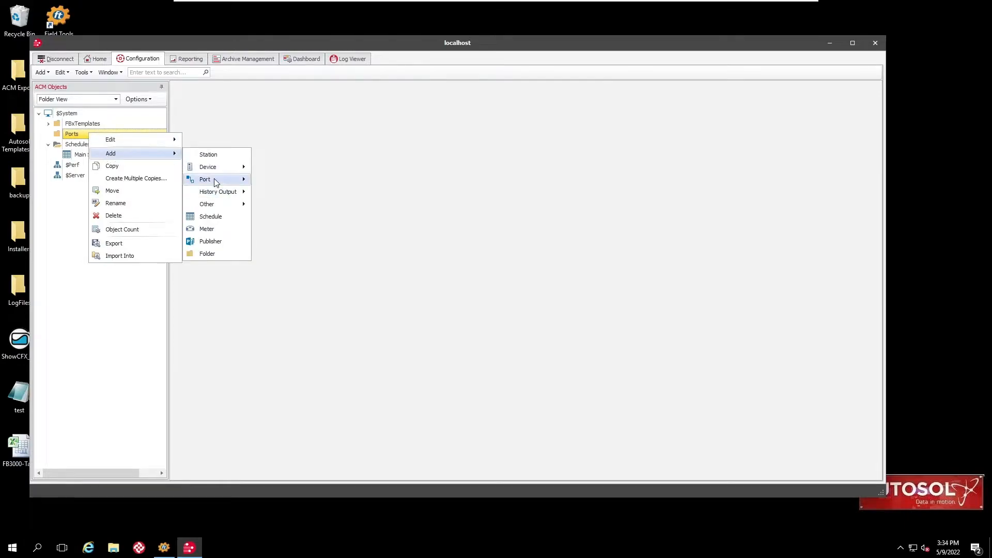
mouse_move(216, 183)
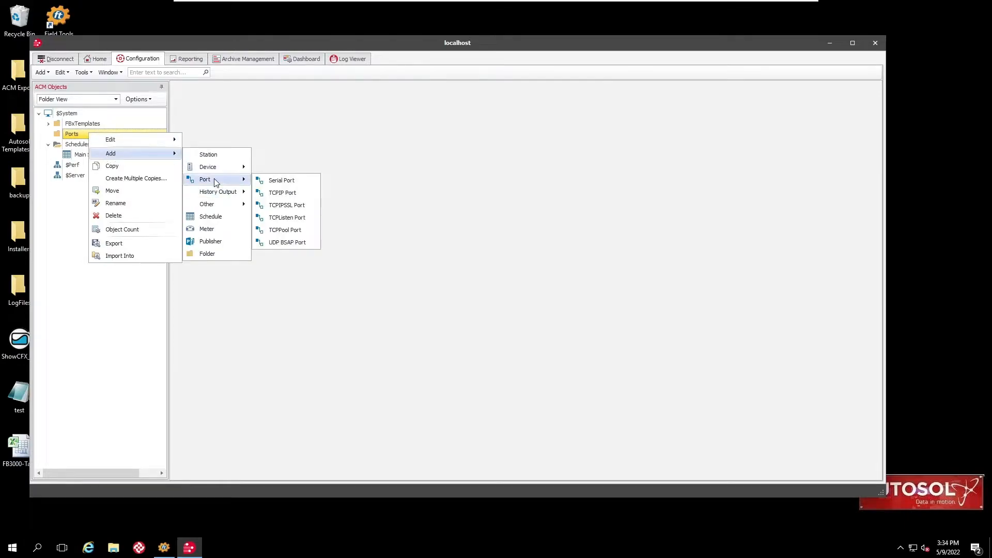
click(280, 196)
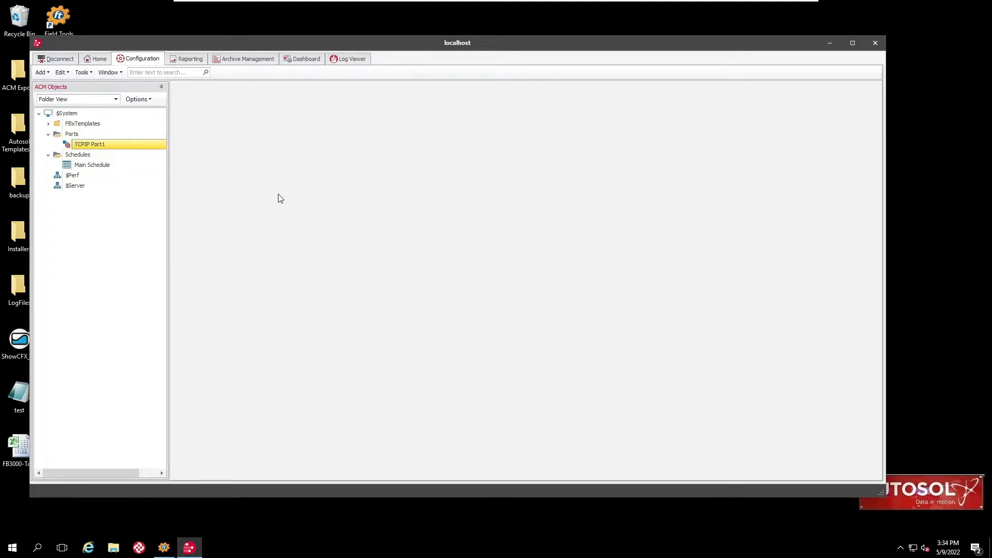
right_click(146, 147)
mouse_move(164, 153)
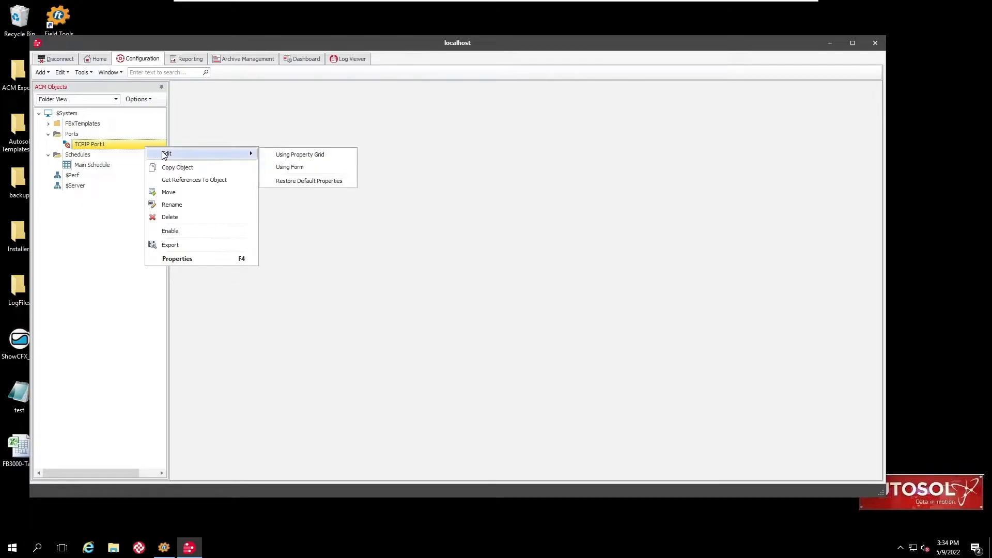
click(288, 167)
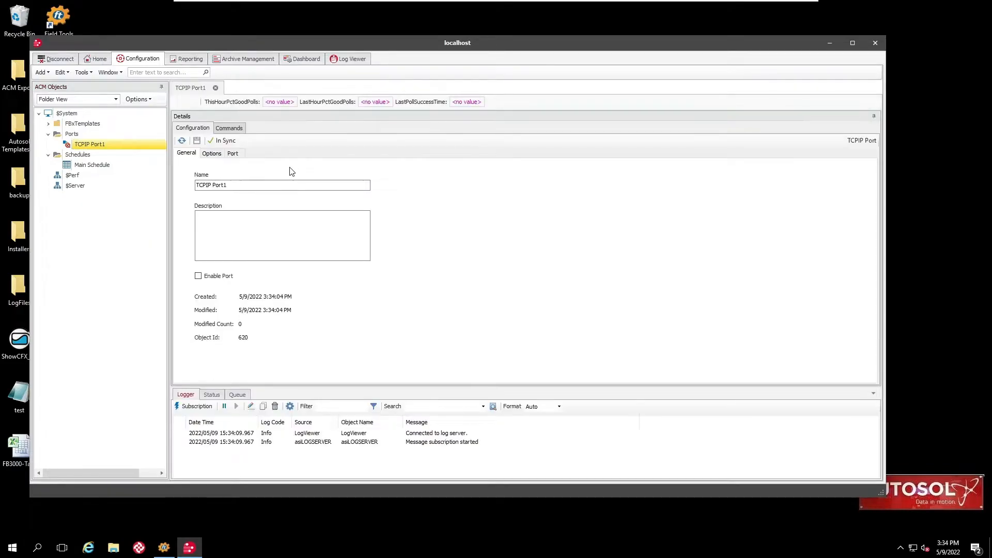
drag(240, 182, 192, 188)
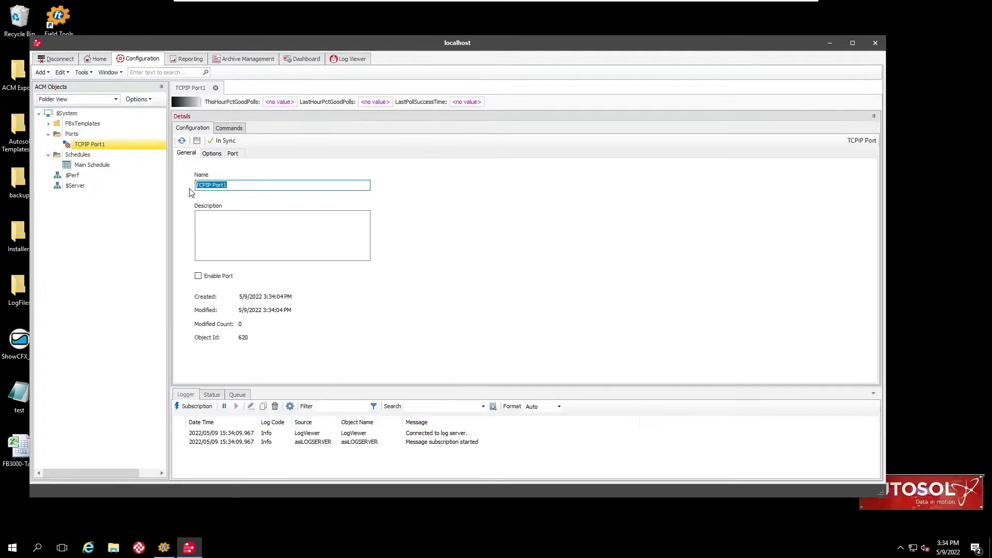
text(TCPIP 192.168.1.151 (DNP3)
Set the port's Host Address 1 to 192.168.1.151 with port number 20000
click(212, 155)
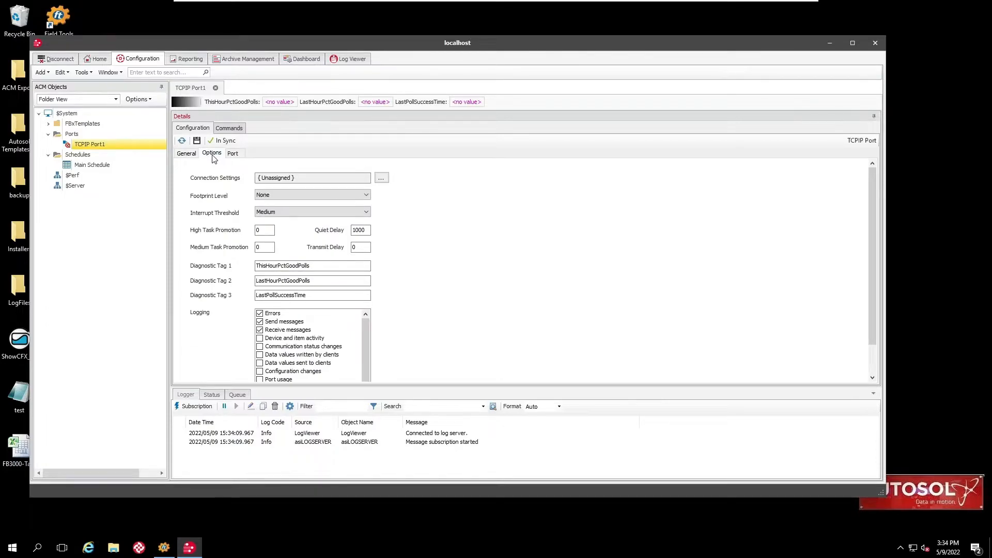
click(239, 154)
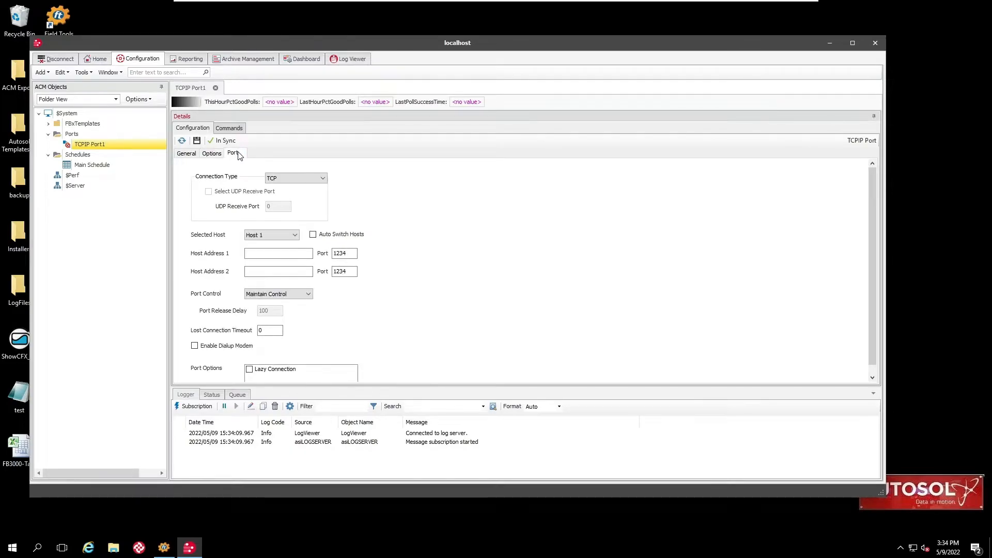
click(257, 256)
text(192.168.1.151)
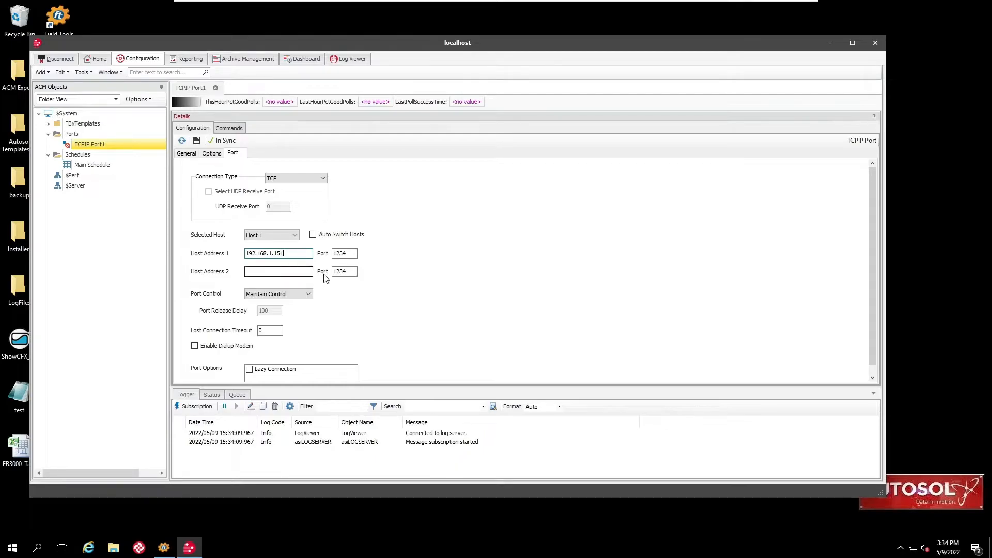
click(336, 254)
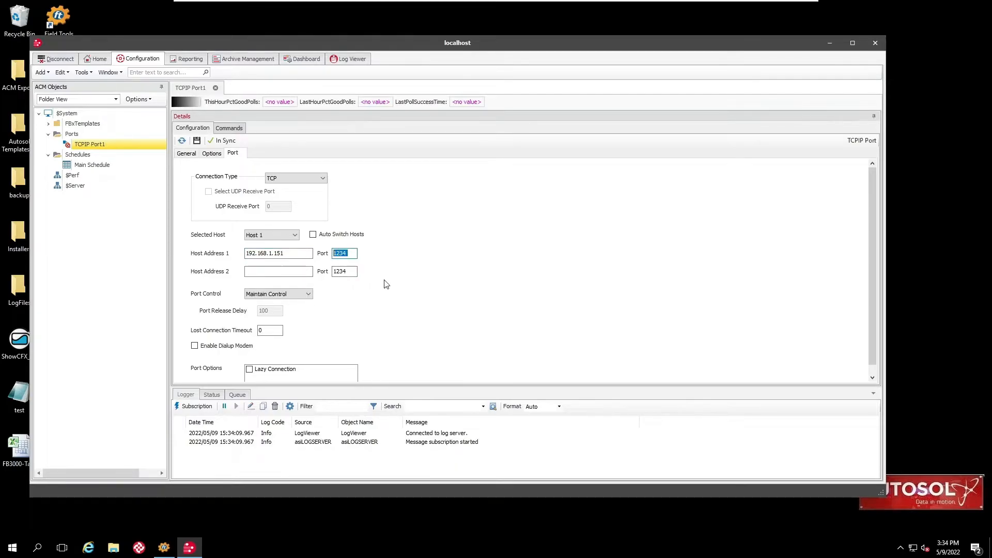
text(20000)
Enable the TCPIP port, apply its changes to the server and close its form
click(187, 155)
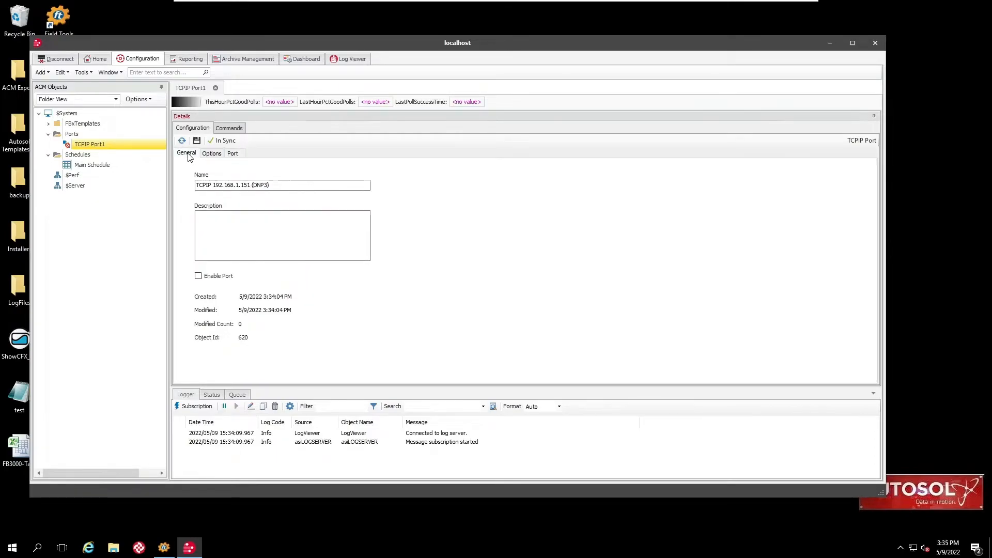
click(199, 277)
click(197, 141)
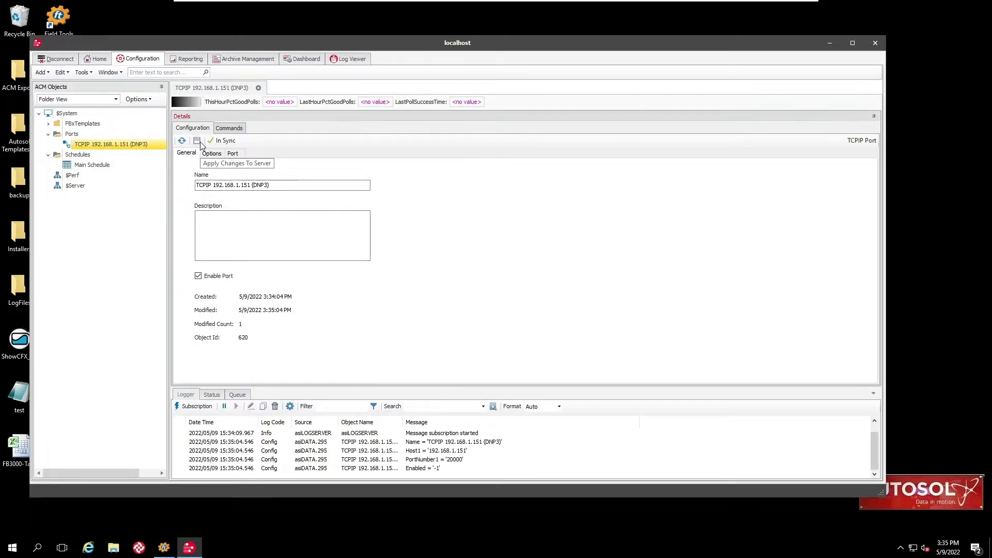
click(258, 89)
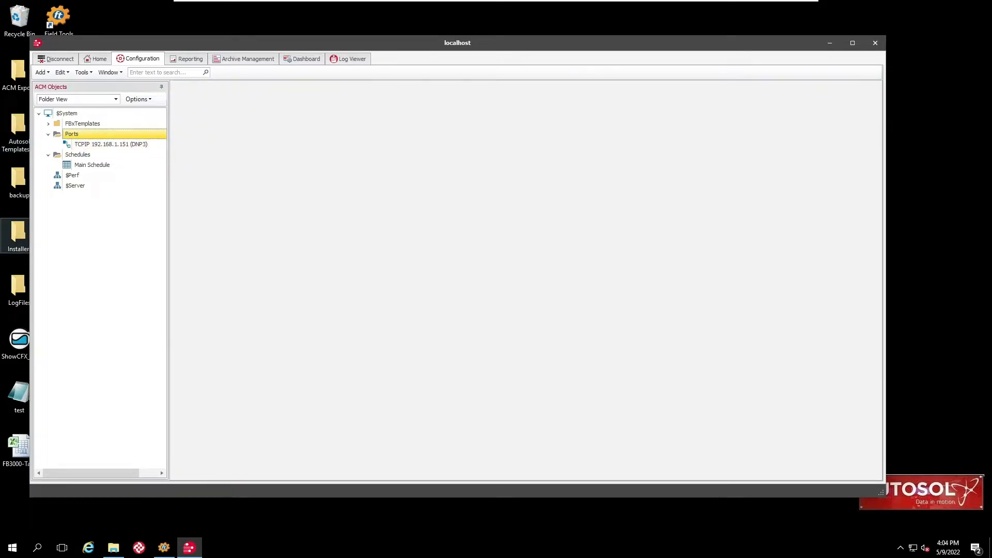
Add a folder directly under $System and name it PAD_151
click(71, 114)
right_click(71, 114)
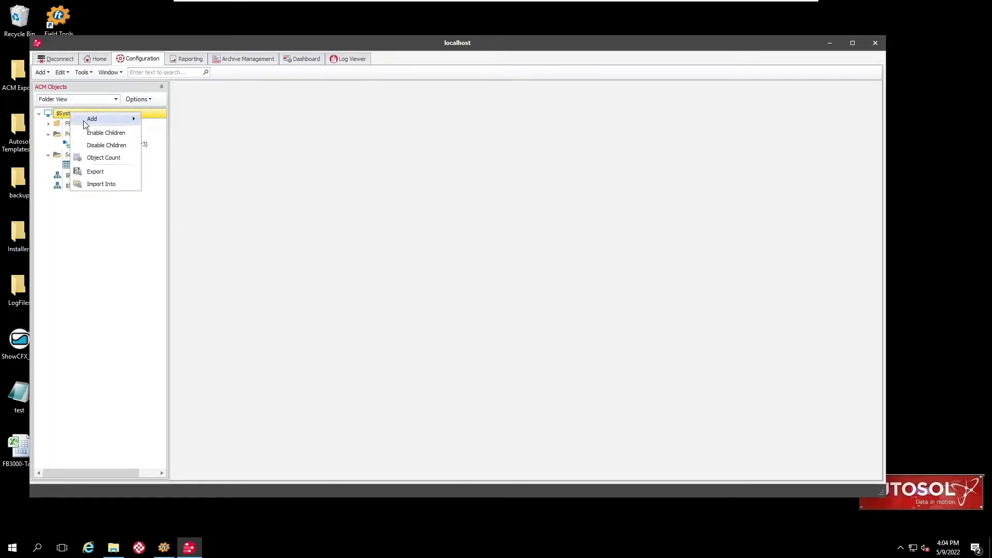
mouse_move(85, 121)
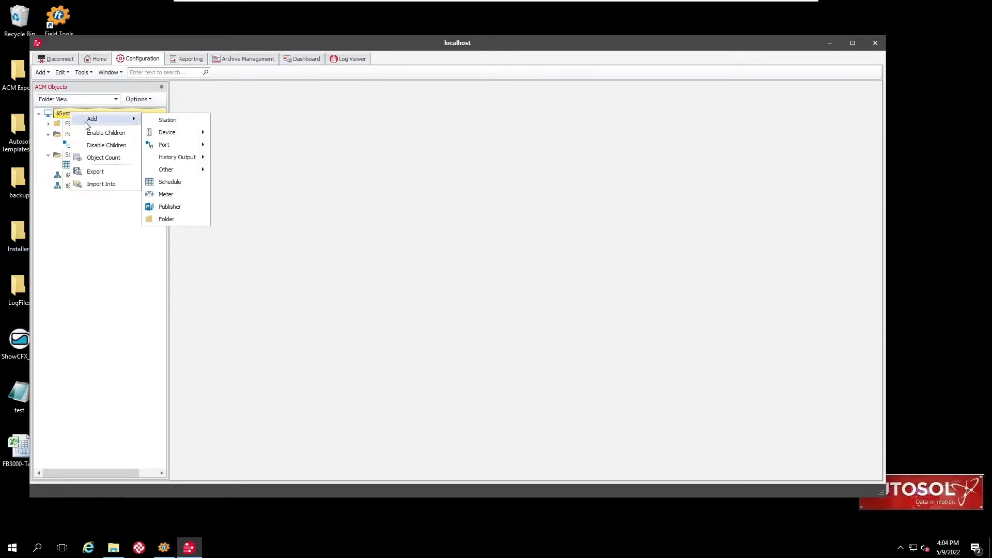
click(170, 219)
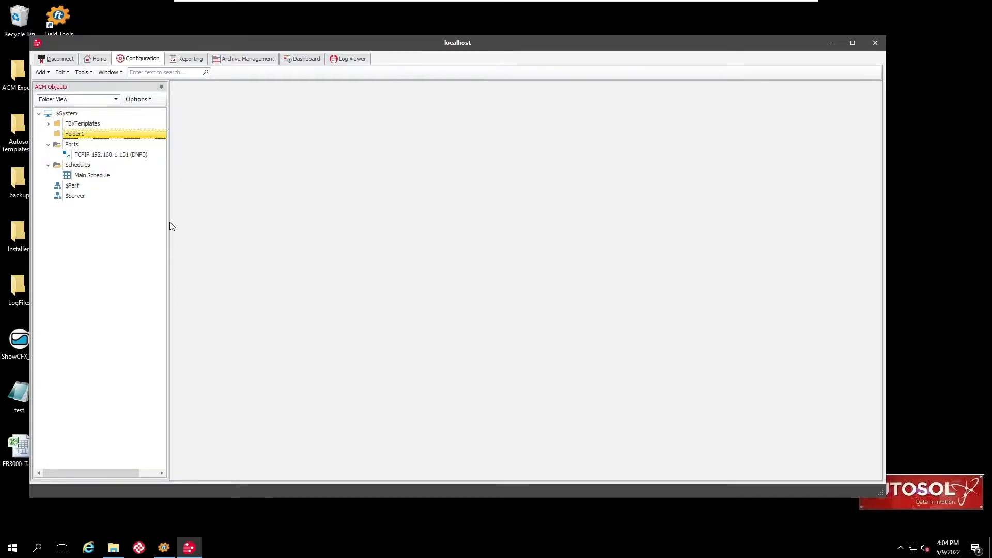
click(104, 136)
drag(104, 135, 60, 135)
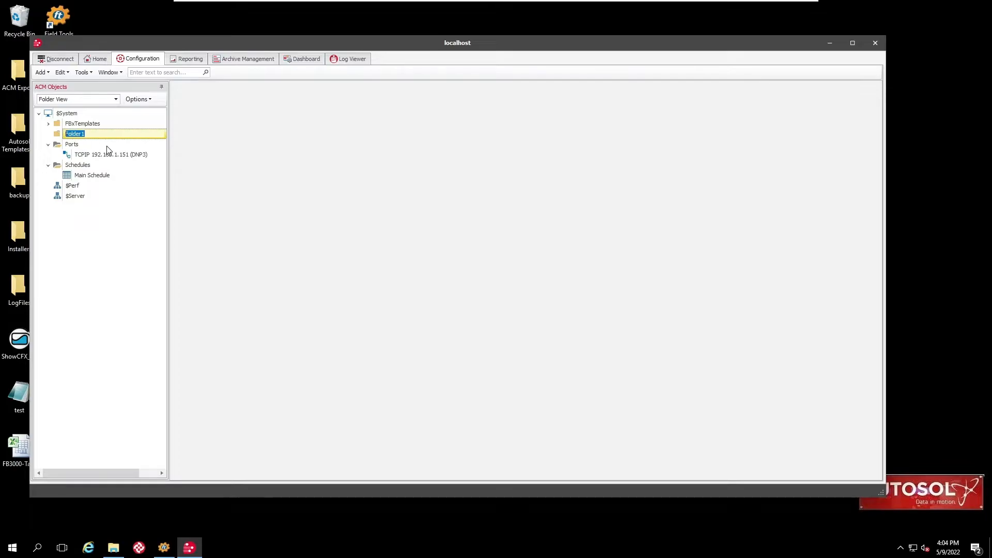
text(PAD_151)
key(Return)
Add a DNP3 FBx Protocol device inside the PAD_151 folder
right_click(106, 135)
mouse_move(134, 156)
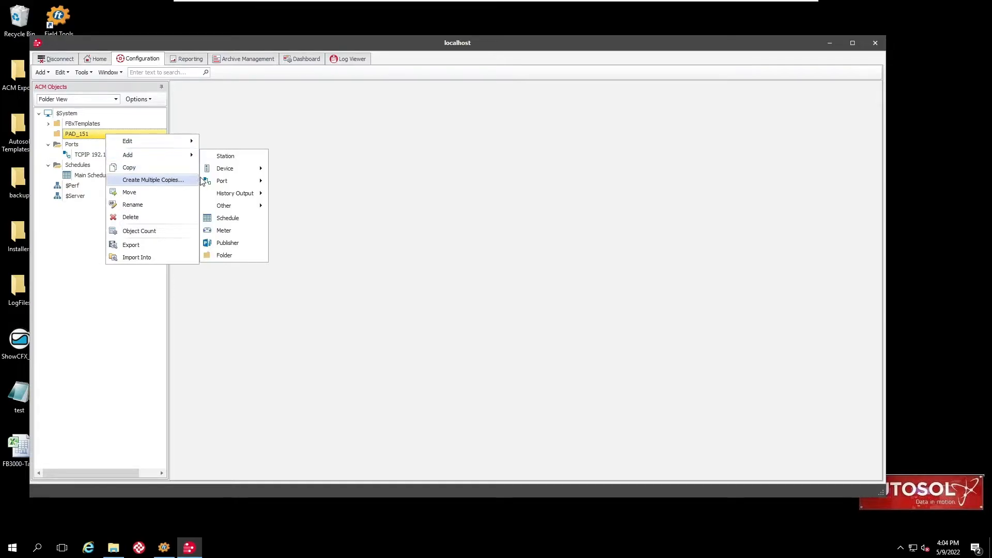
mouse_move(227, 172)
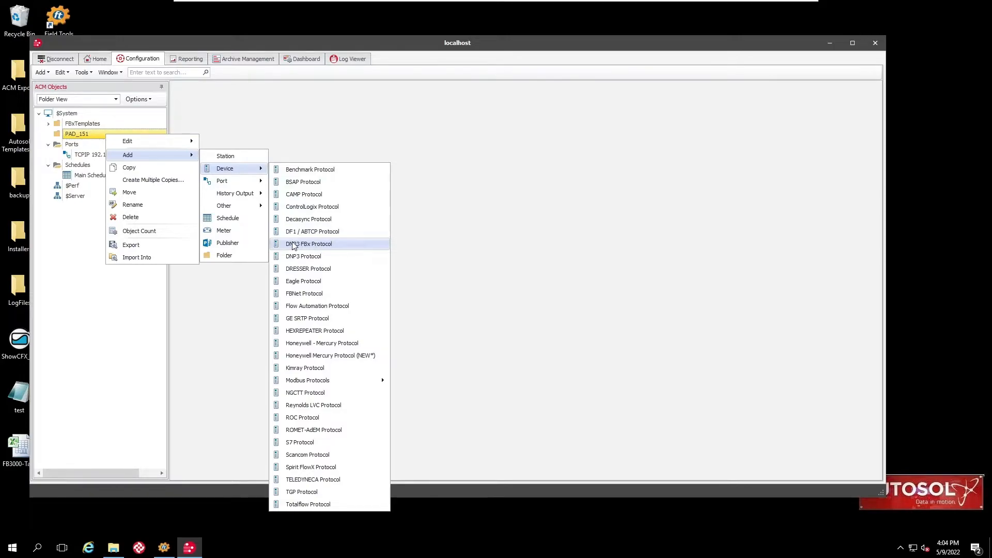
click(317, 245)
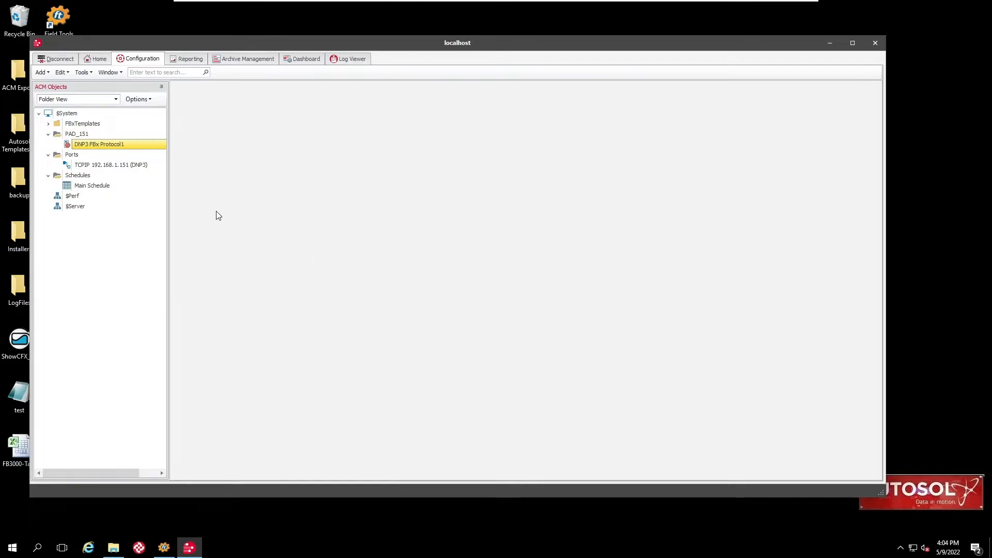
Edit the new device using its form, naming it FB_151 with the description FB3000 on Pad 151
right_click(143, 150)
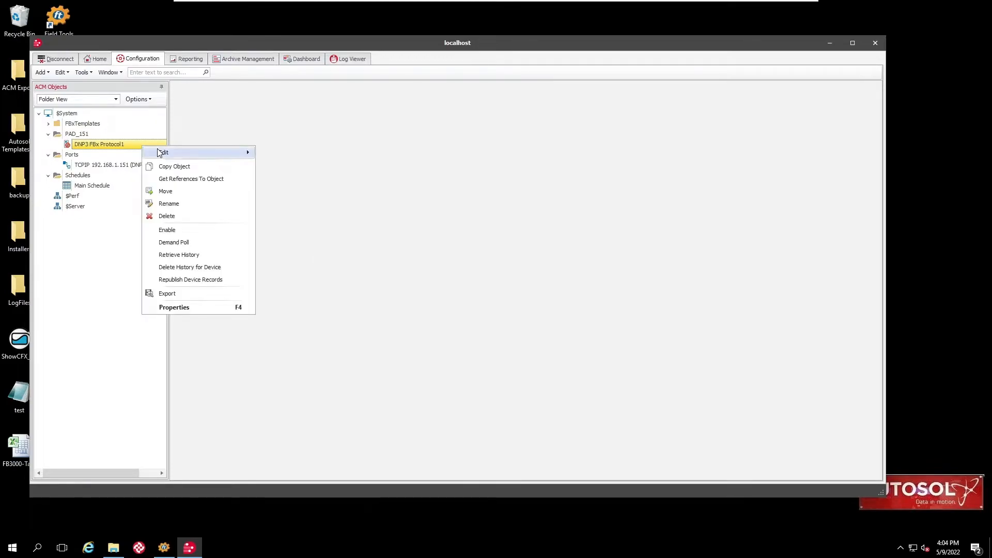
mouse_move(160, 152)
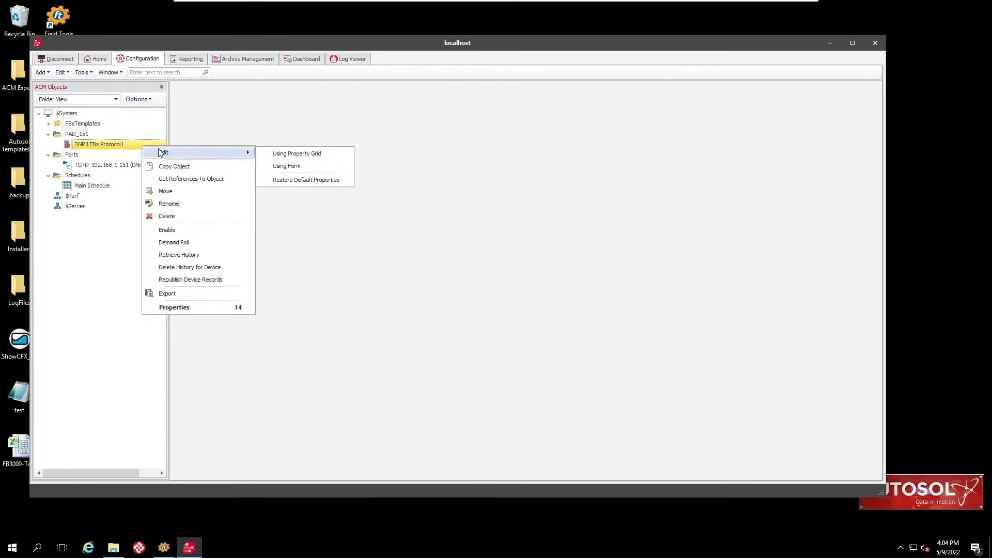
click(289, 166)
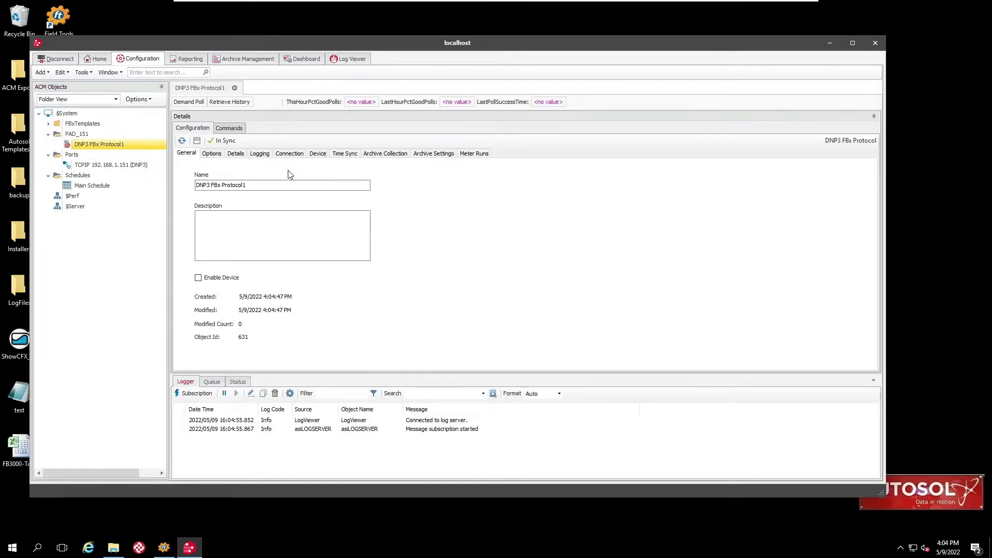
drag(250, 185, 183, 187)
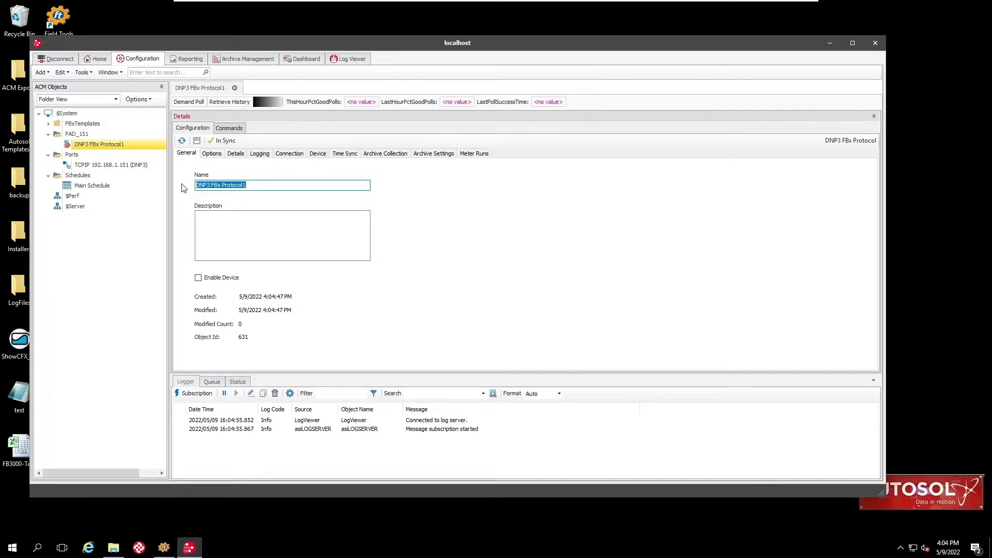
text(FB_151)
click(225, 234)
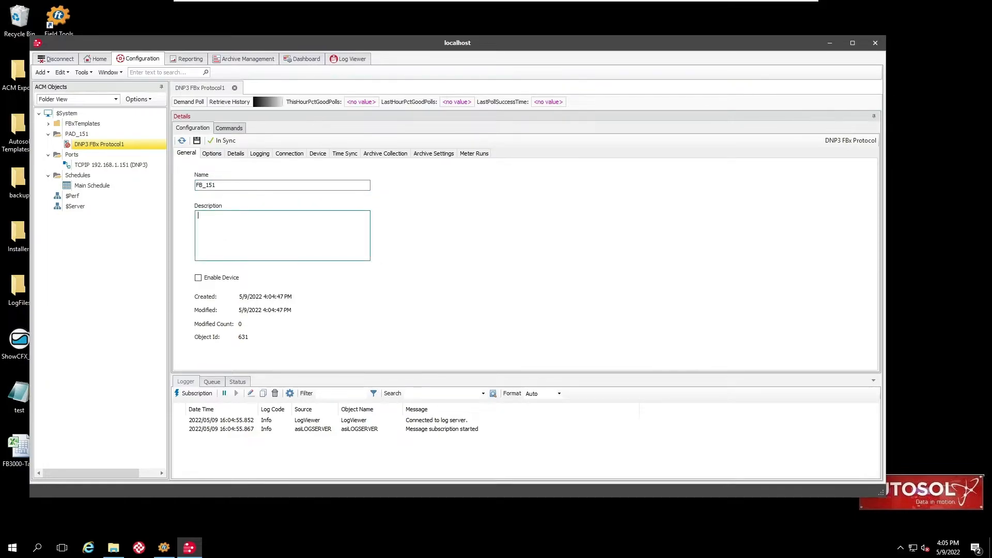
text(FB3000 on Pad 151)
Enable device logging of send and receive messages, device and item activity, data values received from device, configuration changes, unsolicited messages, items in messages and warnings
click(215, 154)
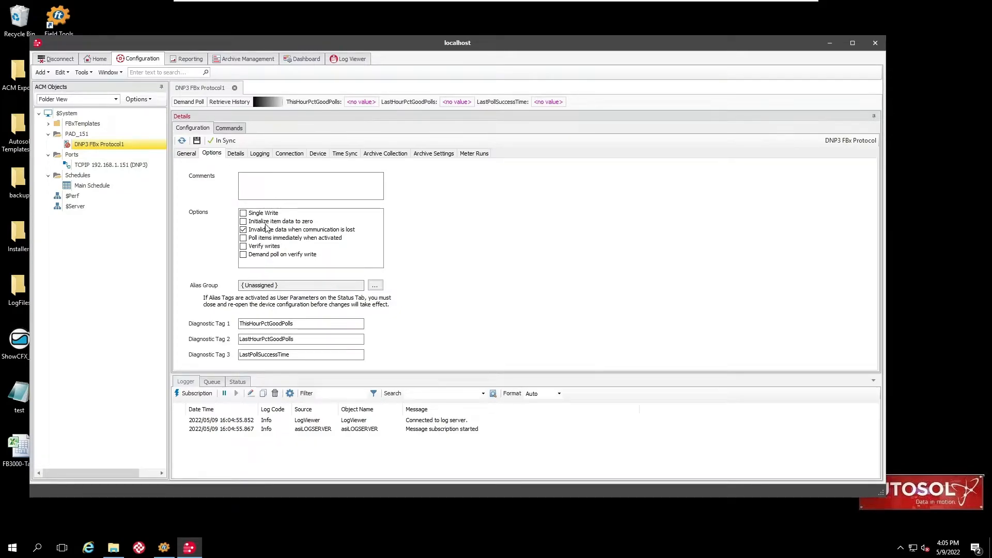
click(235, 154)
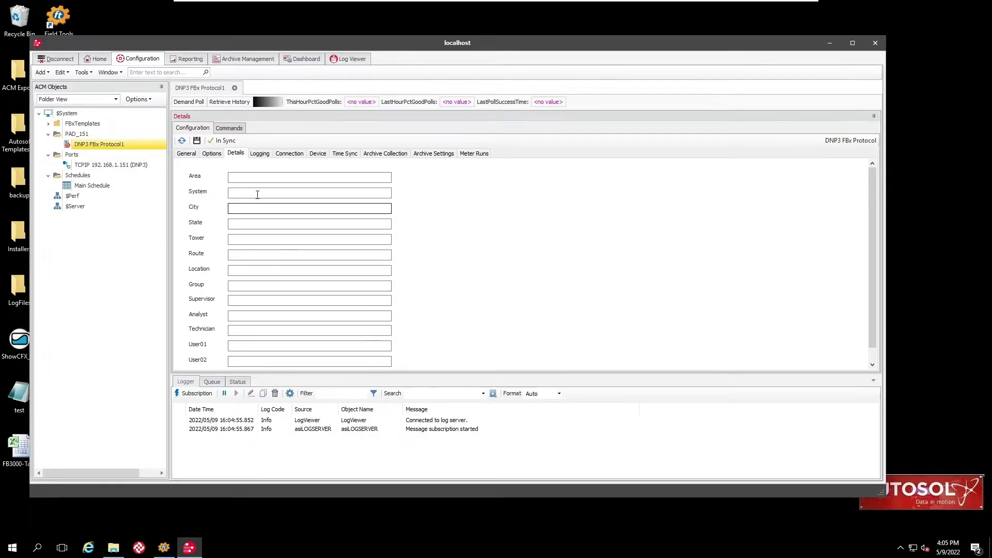
click(261, 155)
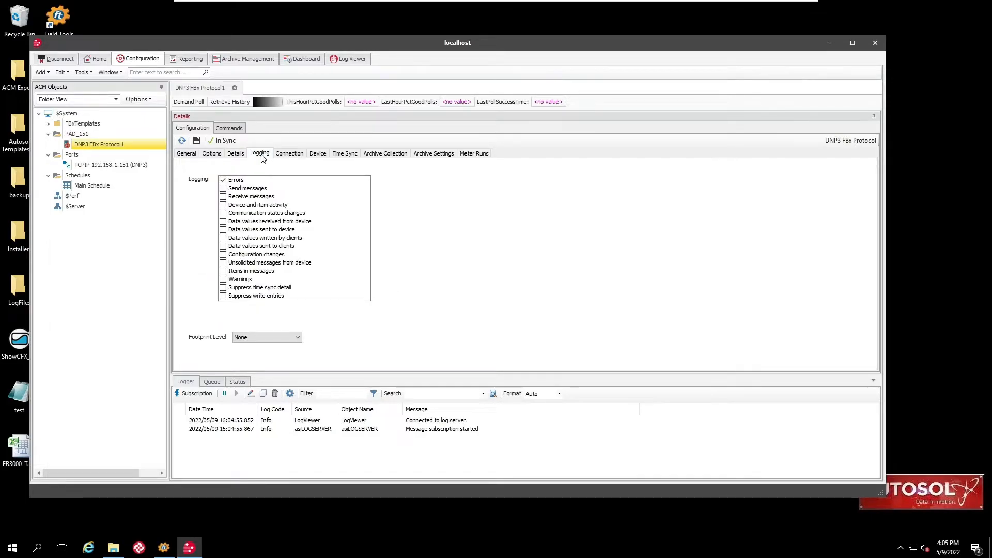
click(223, 188)
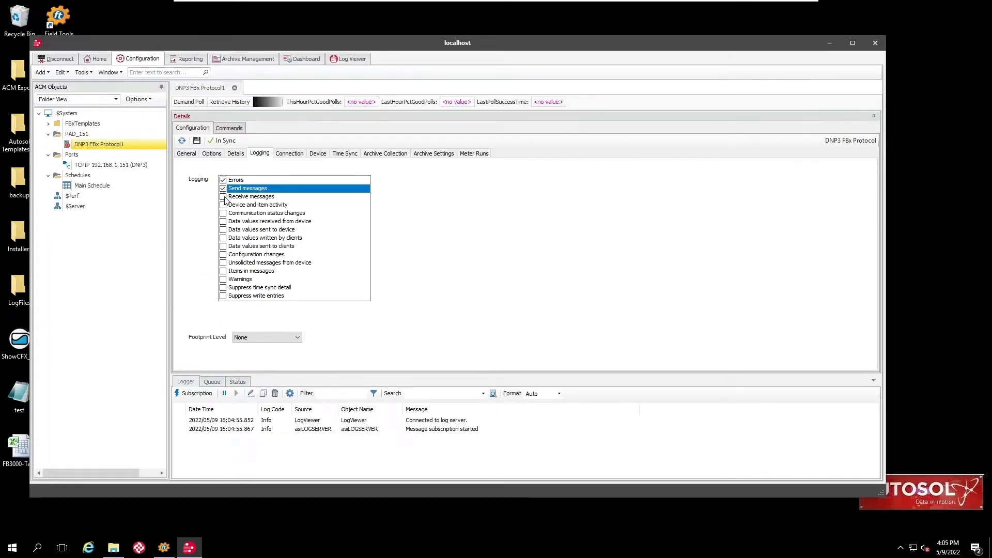
click(224, 197)
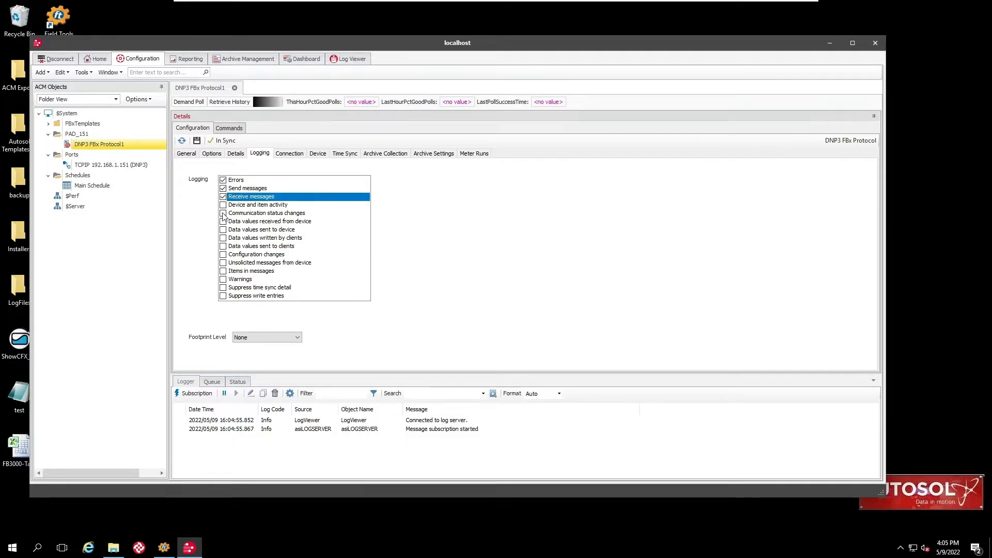
click(224, 205)
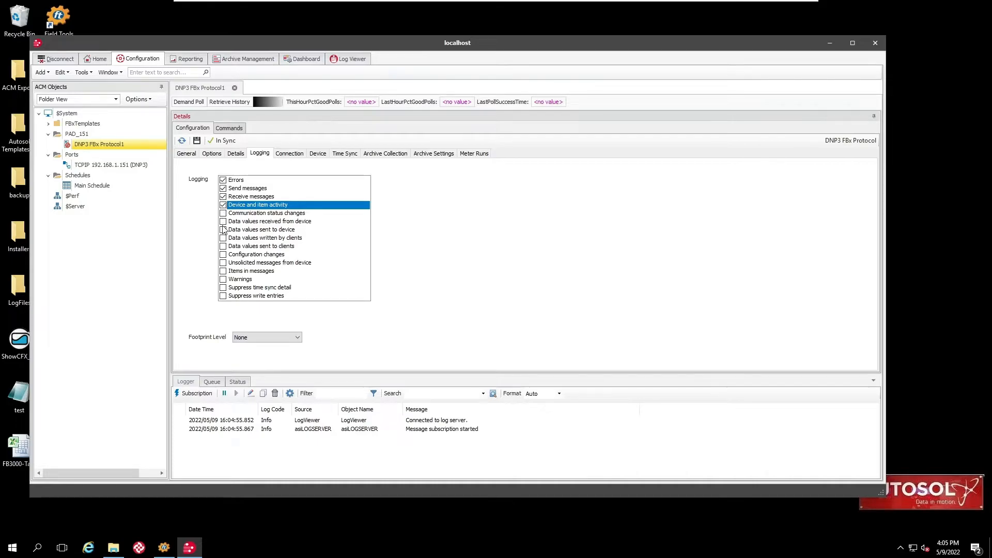
click(222, 222)
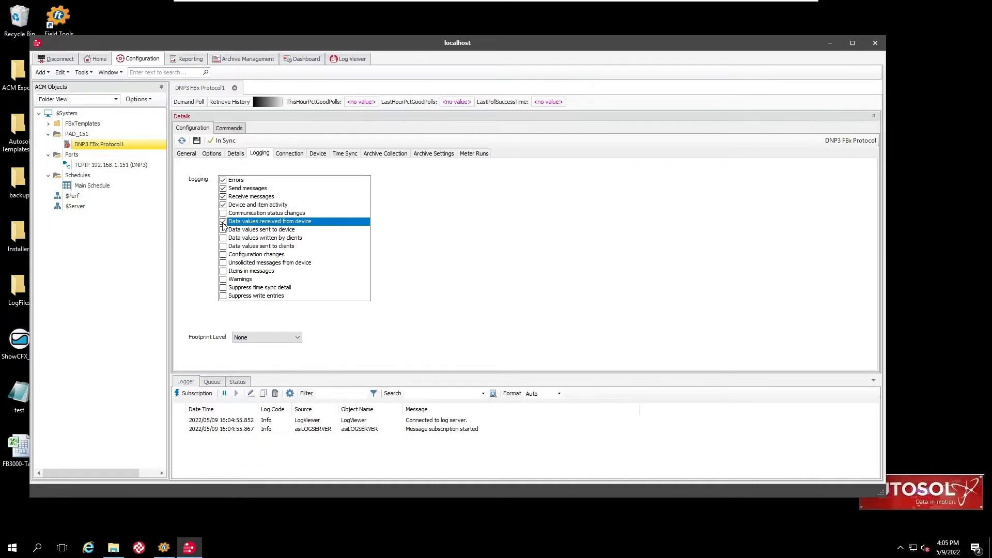
click(224, 255)
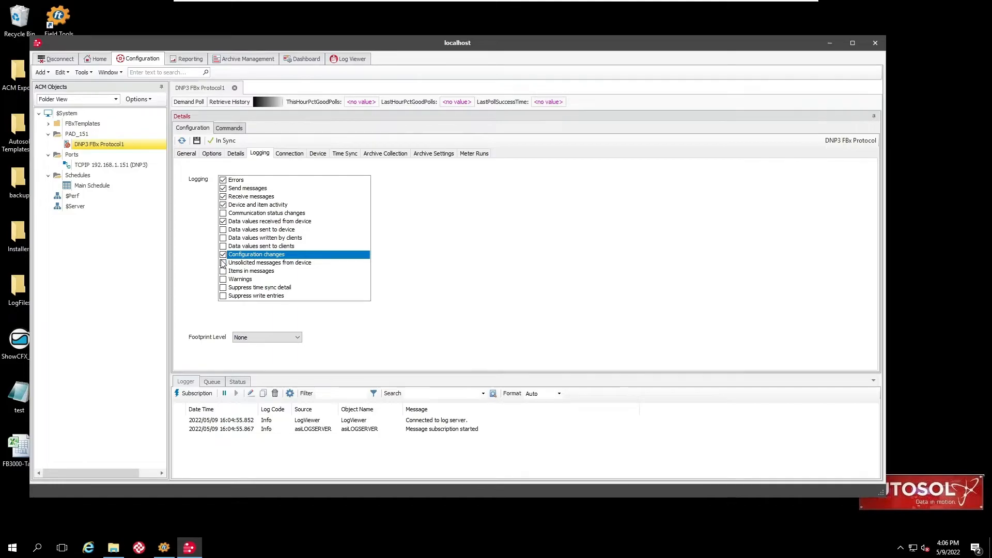
click(223, 263)
click(223, 279)
click(224, 271)
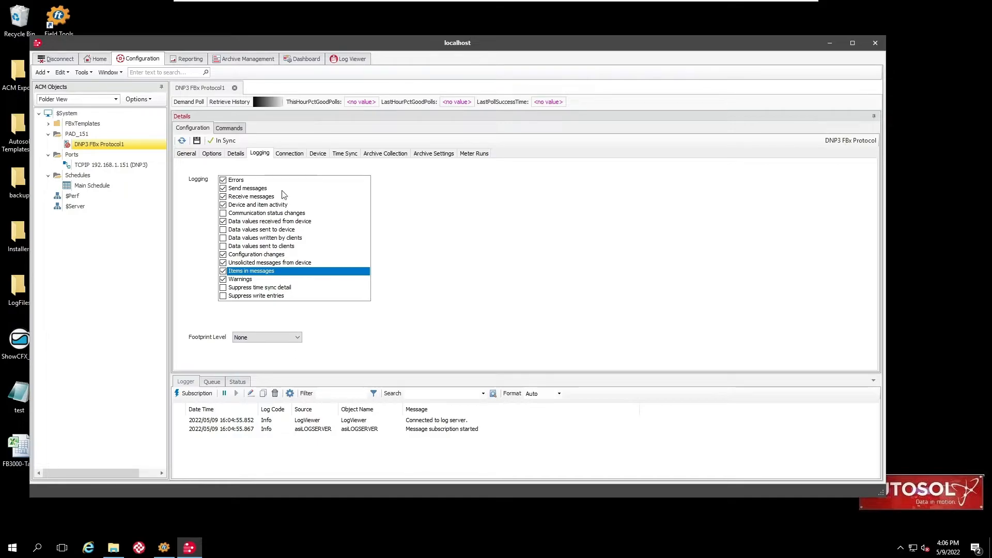
Assign the TCPIP 192.168.1.151 (DNP3) port as the device's primary connection and Main Schedule as its schedule
click(289, 155)
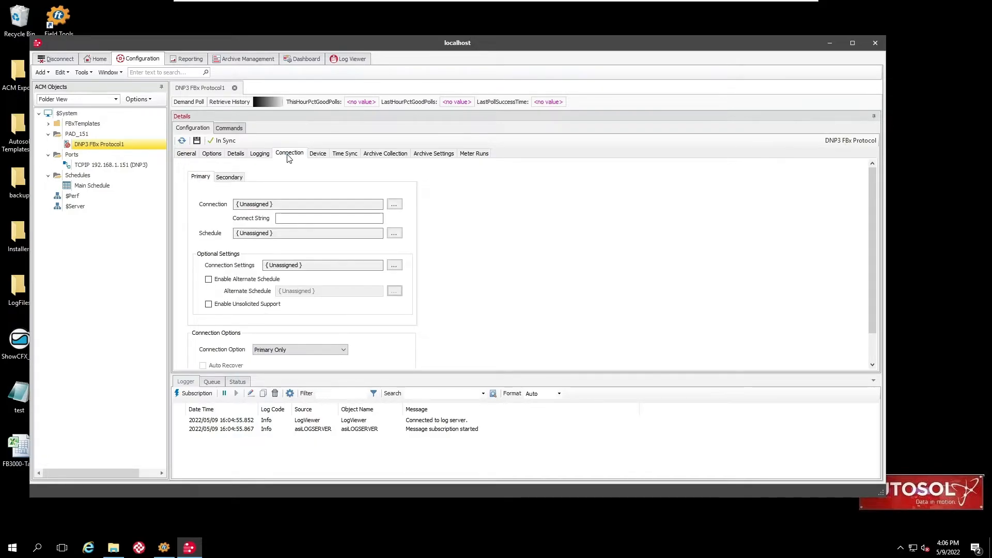
click(396, 206)
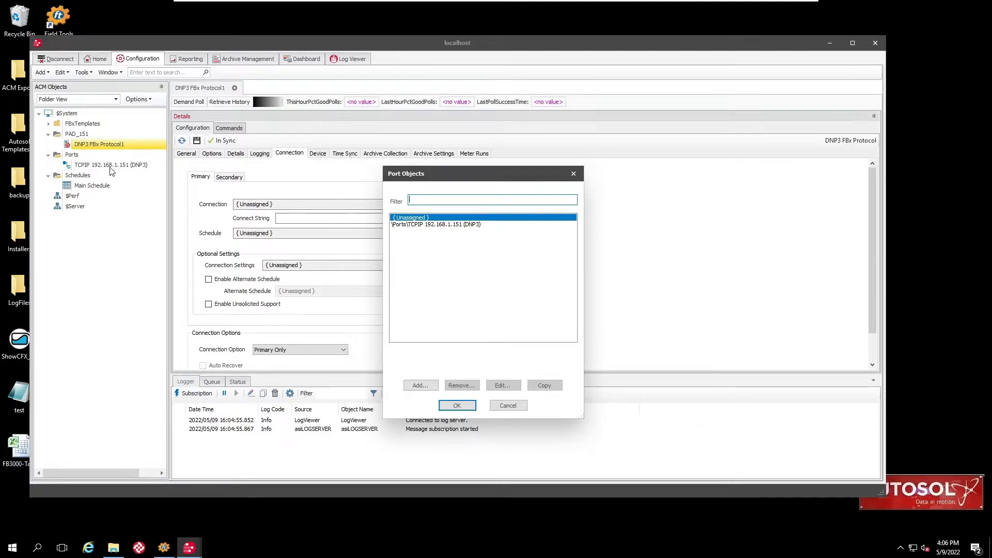
click(435, 225)
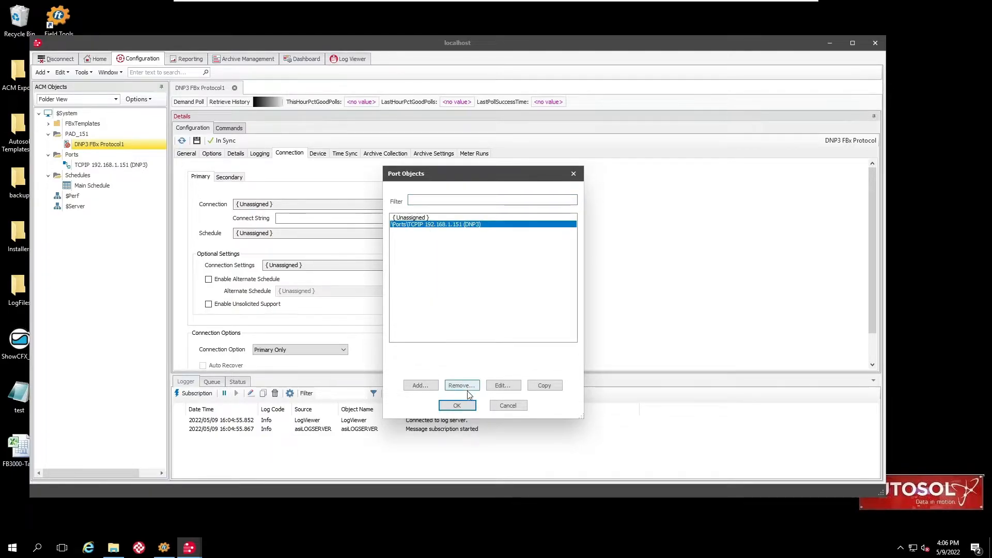
click(465, 406)
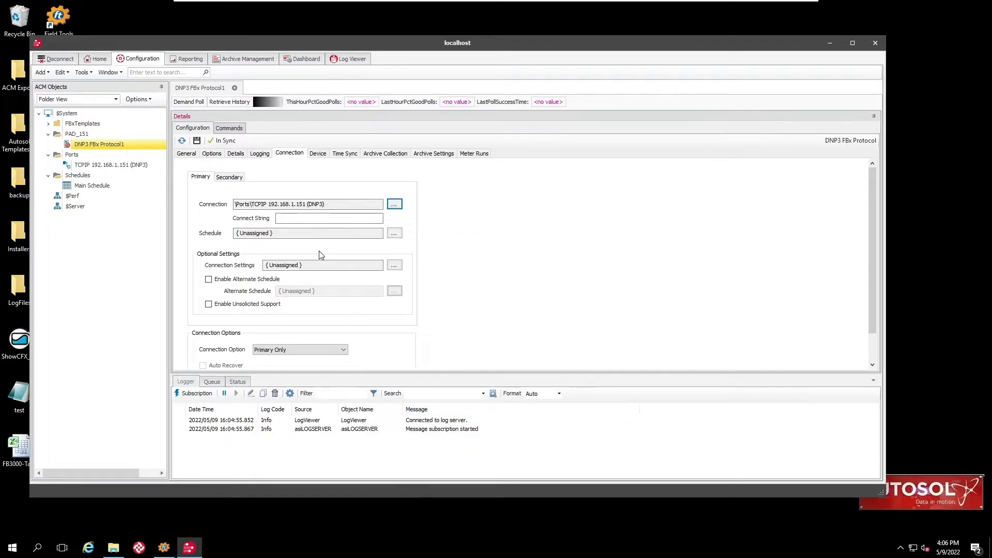
click(393, 234)
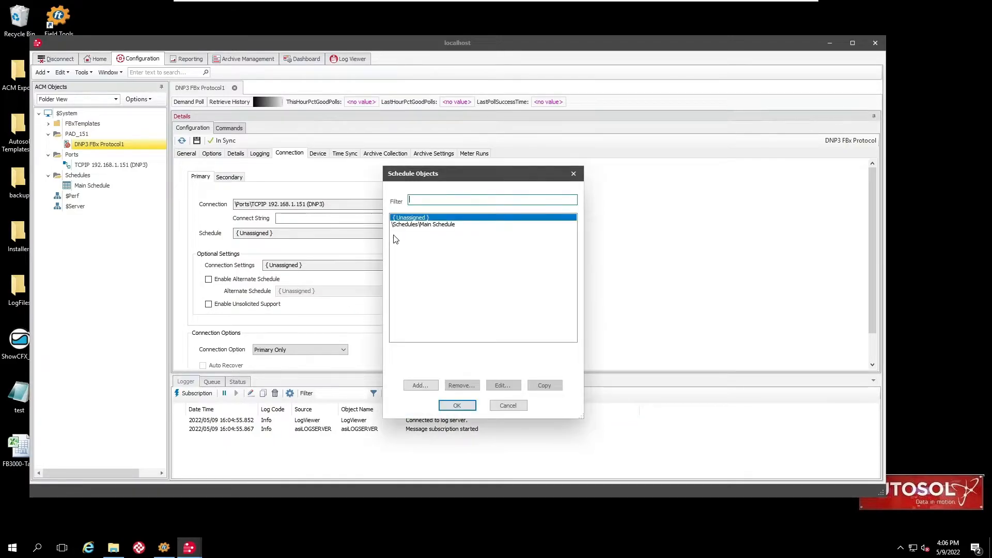
click(399, 226)
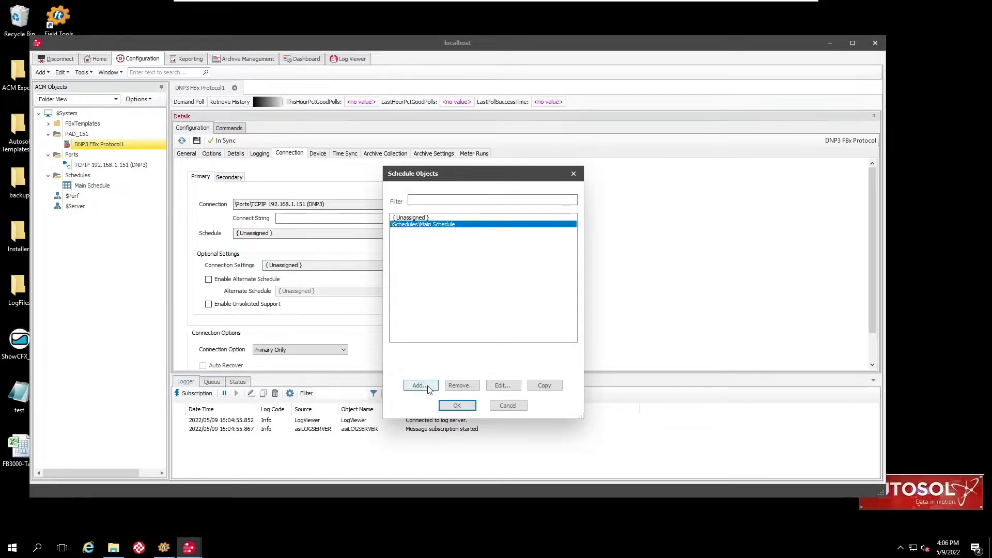
click(458, 406)
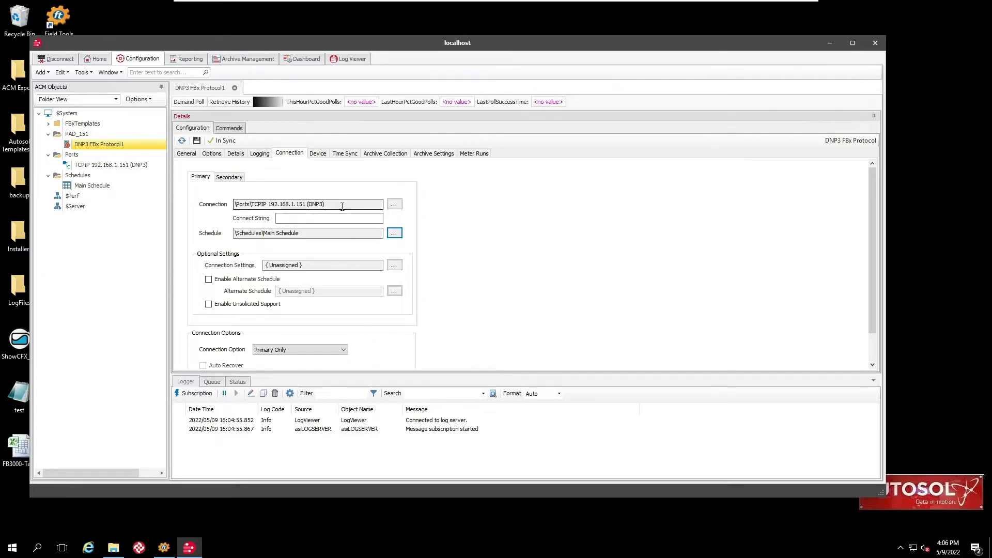
Set the device's primary destination address to 1 and enable the Use select-operate for control writes protocol option
click(324, 155)
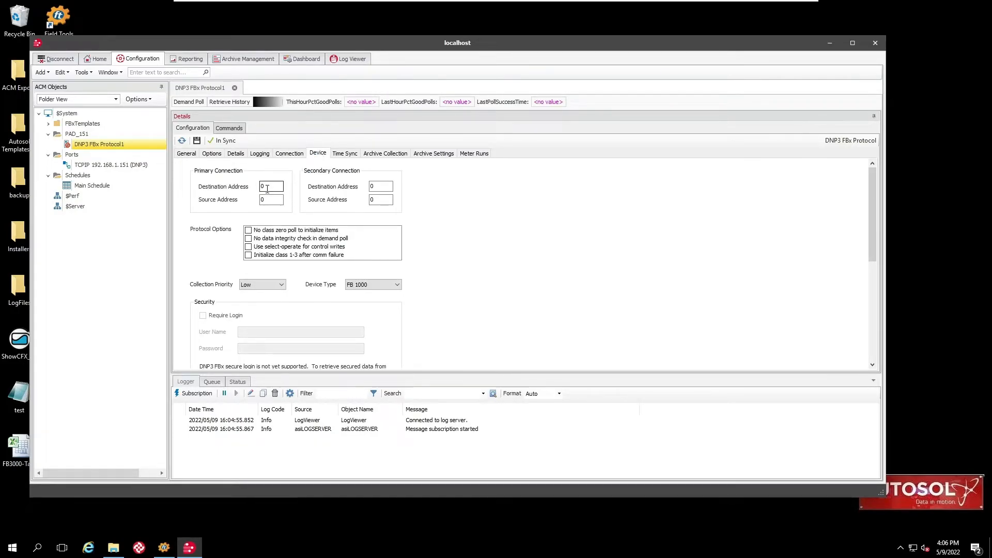
mouse_move(272, 185)
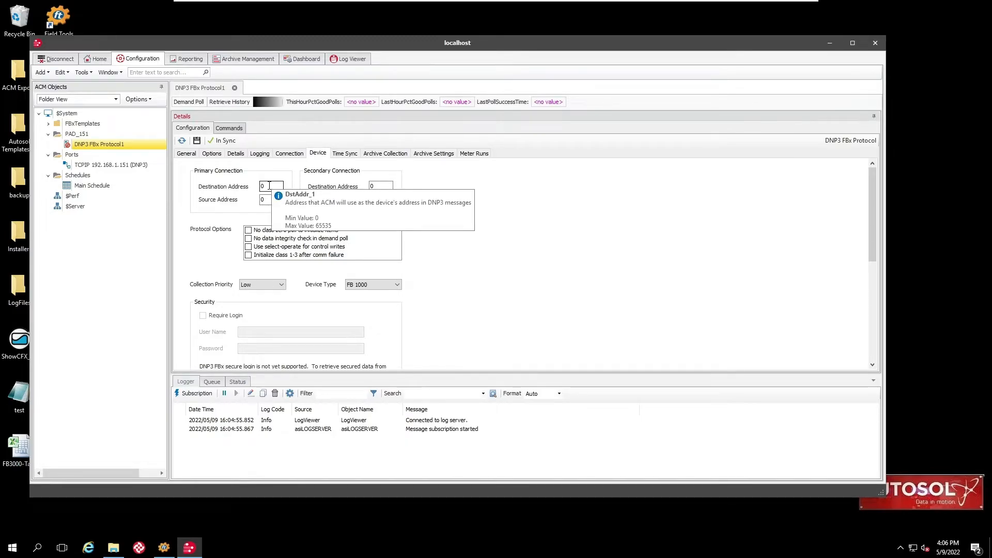
click(269, 185)
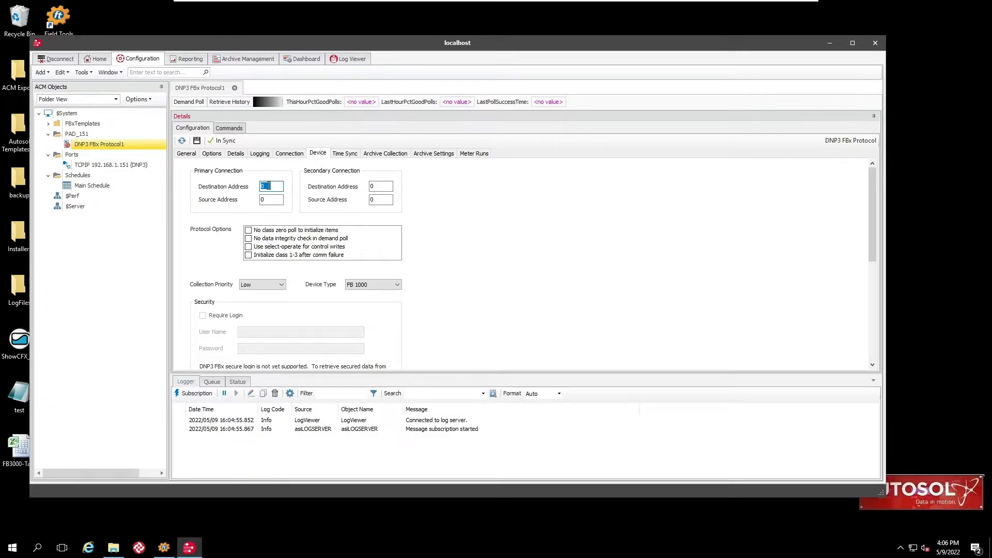
text(1)
mouse_move(273, 200)
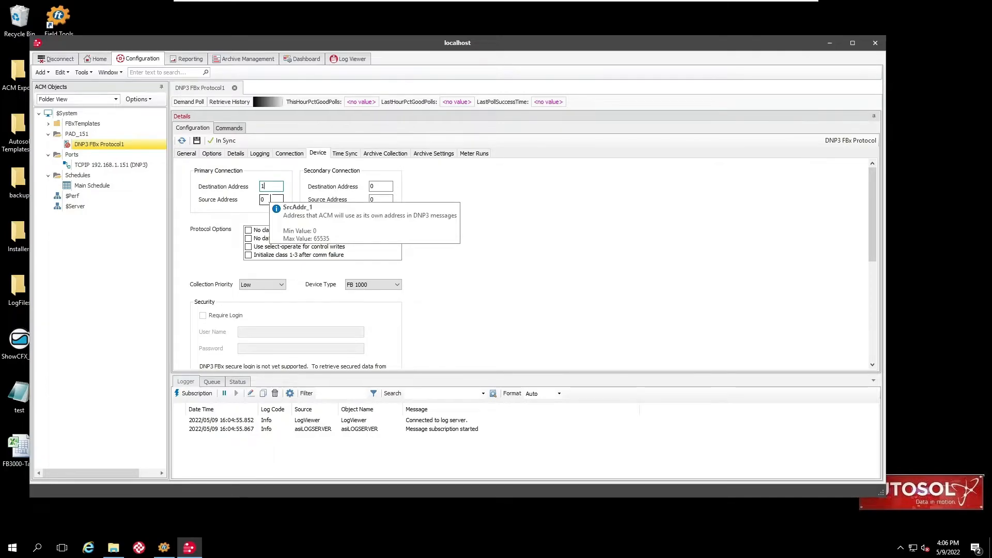
click(249, 247)
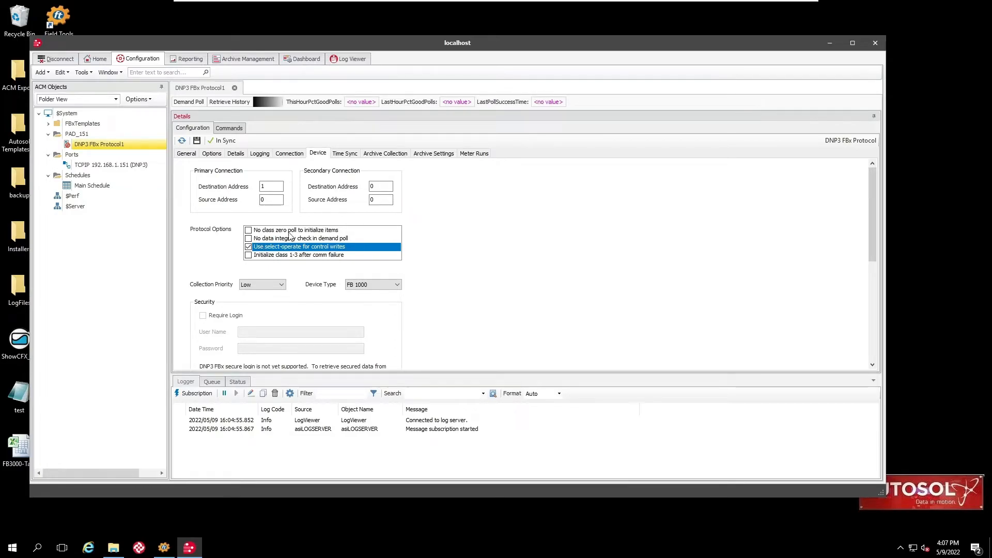
Enable the device's EFM options to use meter config from device, history points from device and end timestamp for history
click(346, 156)
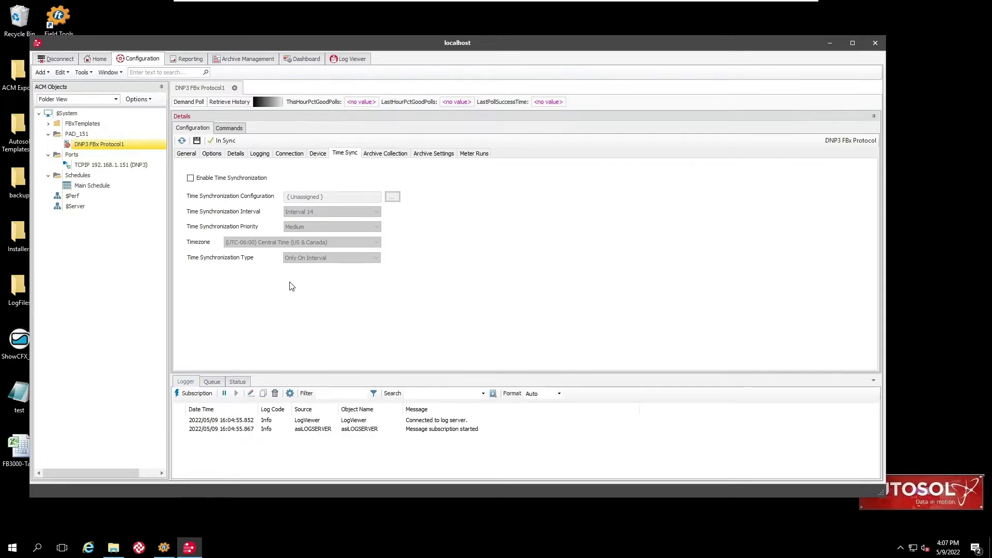
click(380, 154)
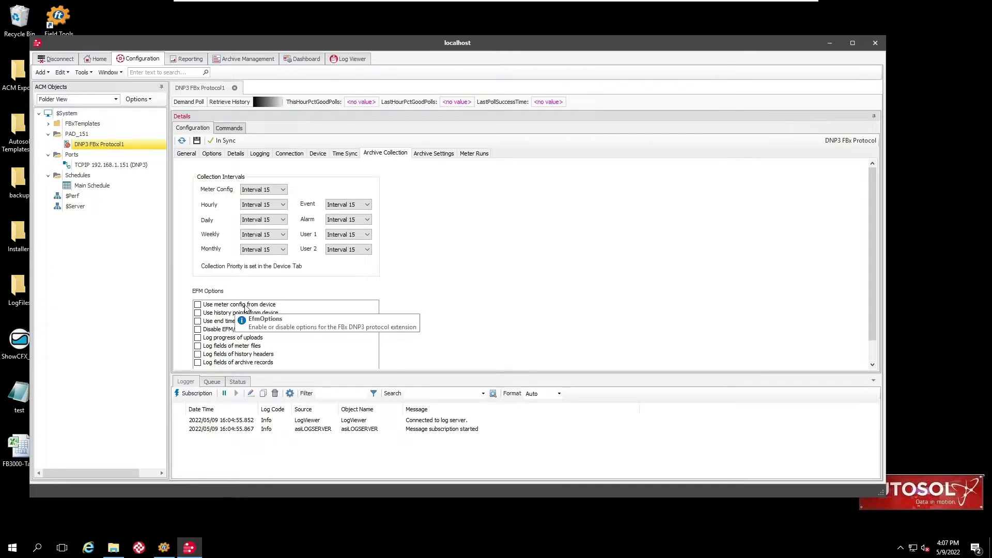
click(201, 307)
click(198, 306)
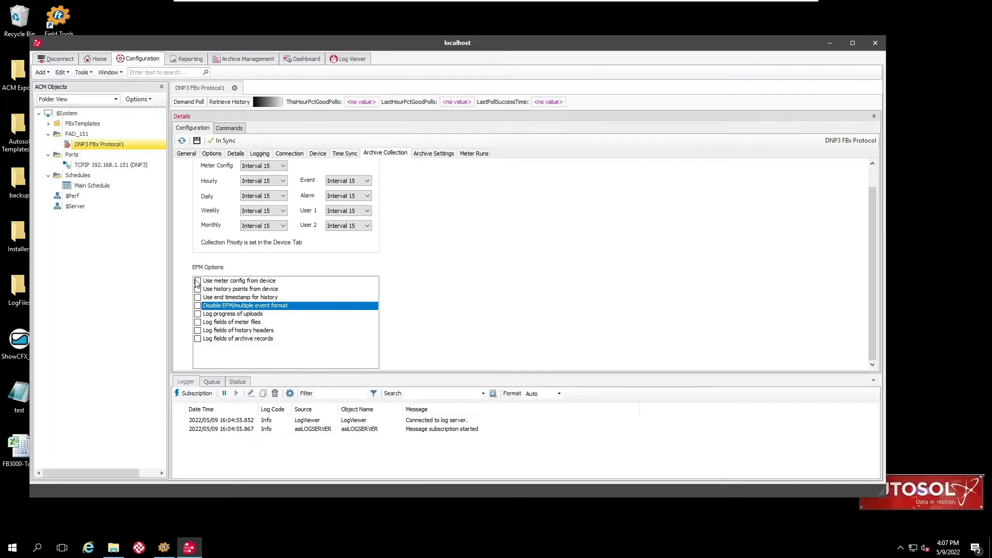
click(198, 281)
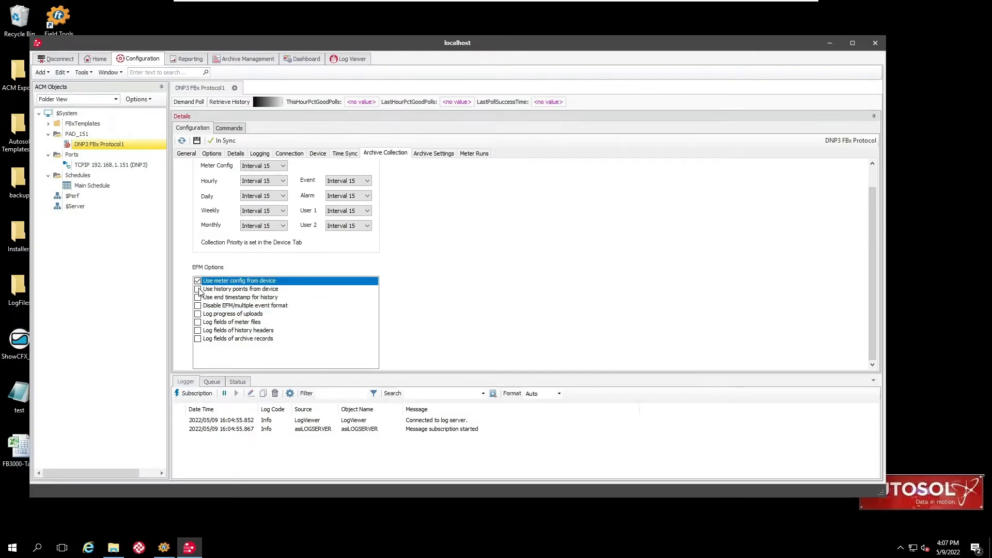
click(198, 290)
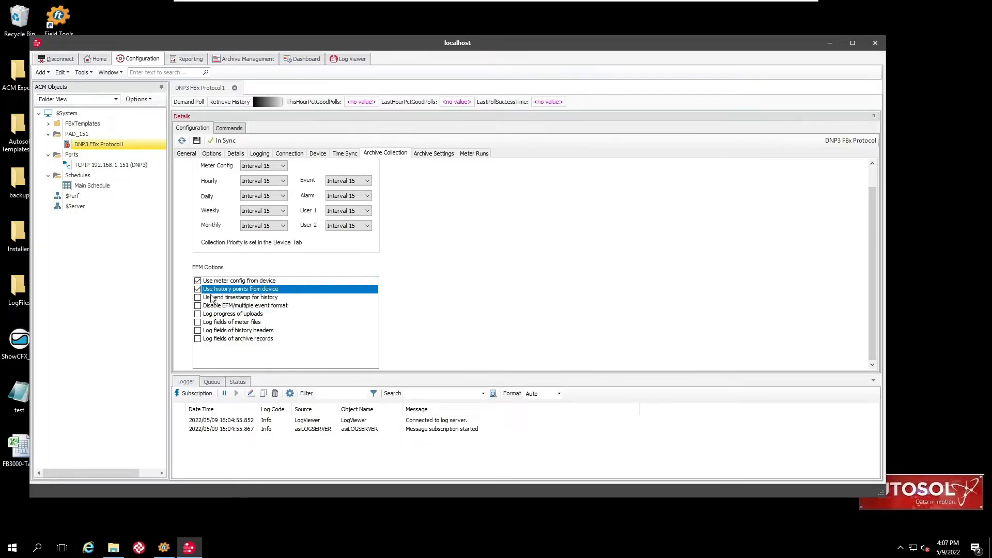
click(198, 298)
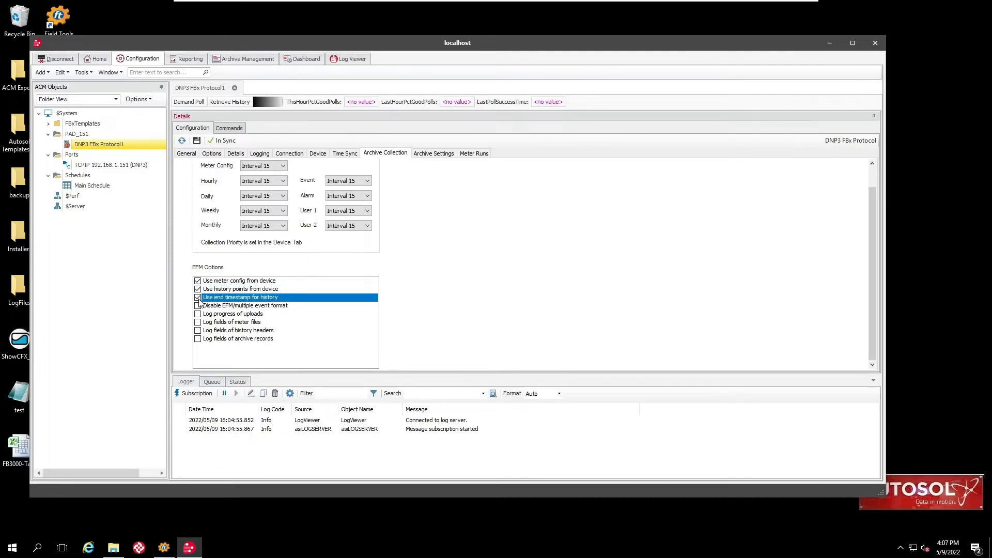
Enable the EFM logging options for progress of uploads and fields of meter files, history headers and archive records
click(198, 315)
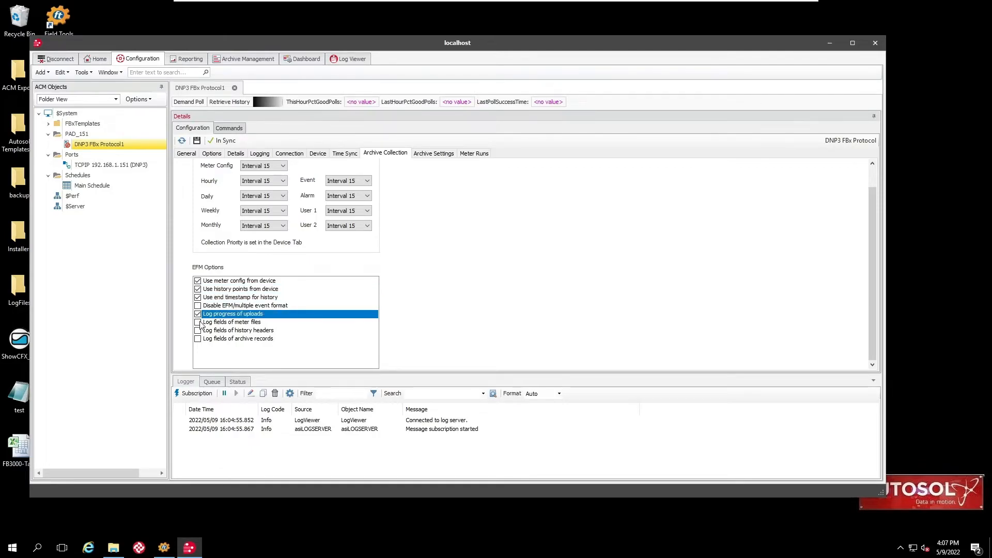
click(198, 323)
click(198, 330)
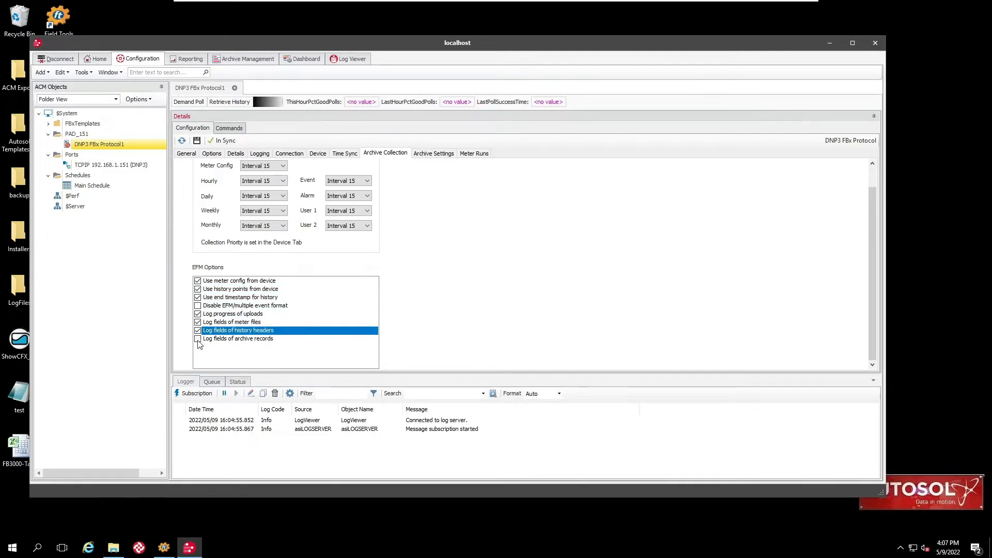
click(198, 339)
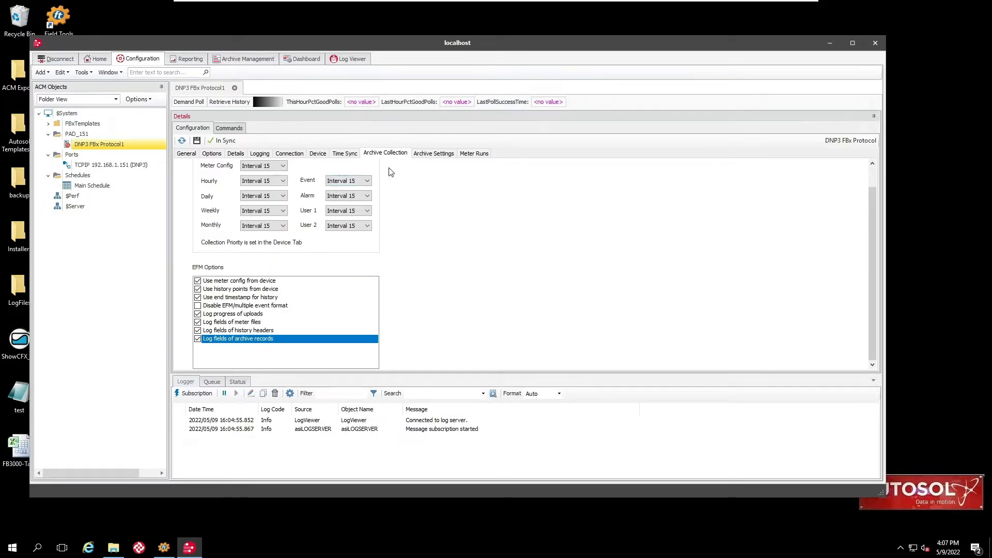
Enable collection of events and alarms in the device's archive settings
click(433, 154)
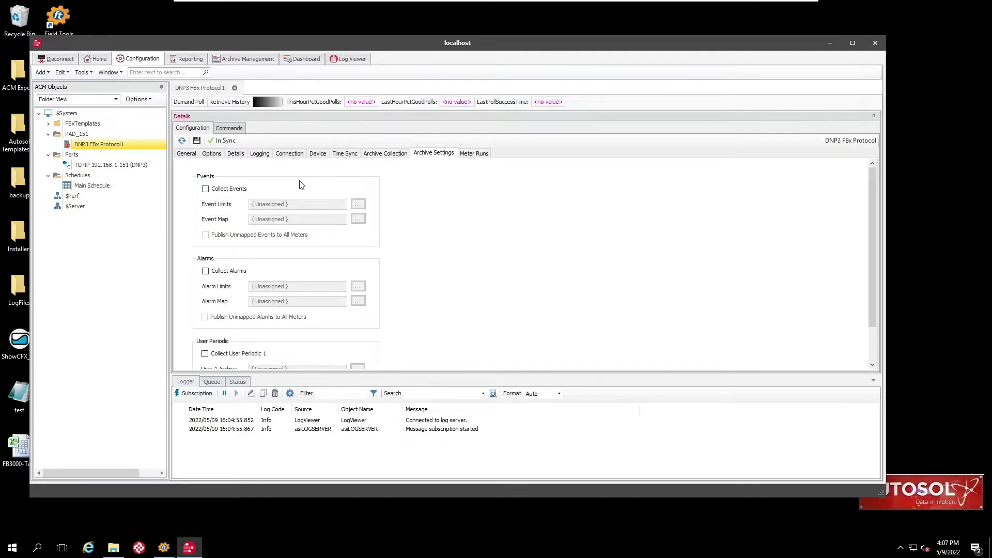
click(206, 189)
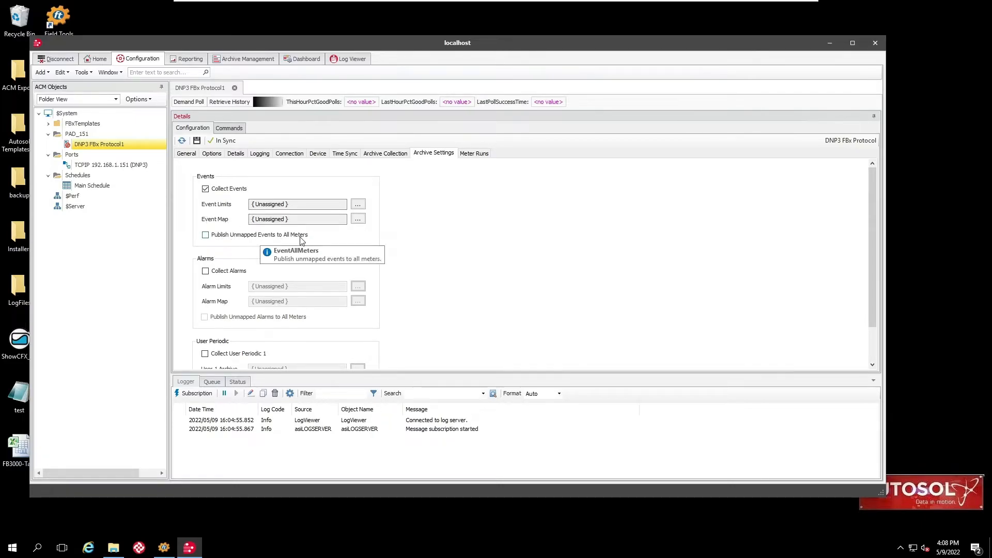
click(206, 272)
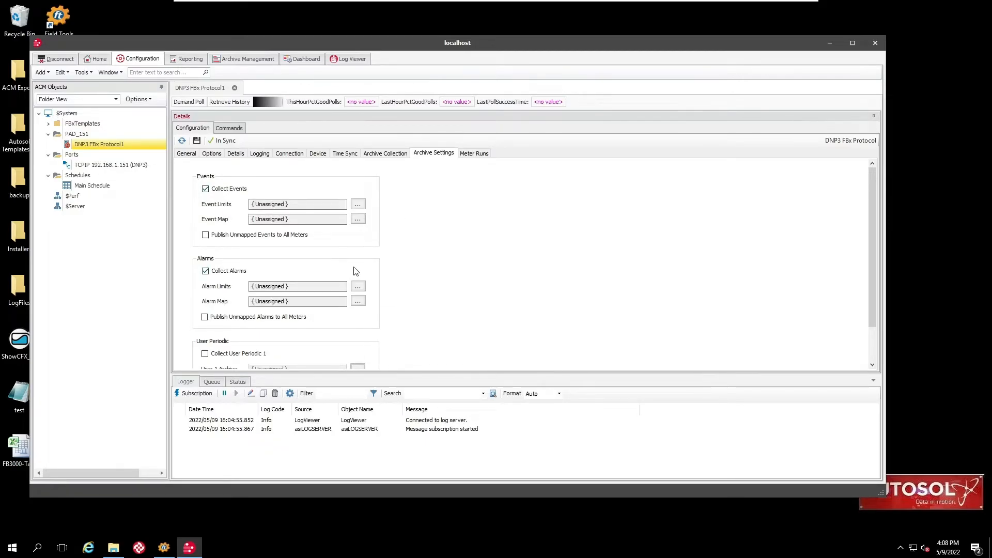
Create a meter named Generic_Meter_151 in the PAD_151 folder and assign it to the device's Generic meter run
click(476, 156)
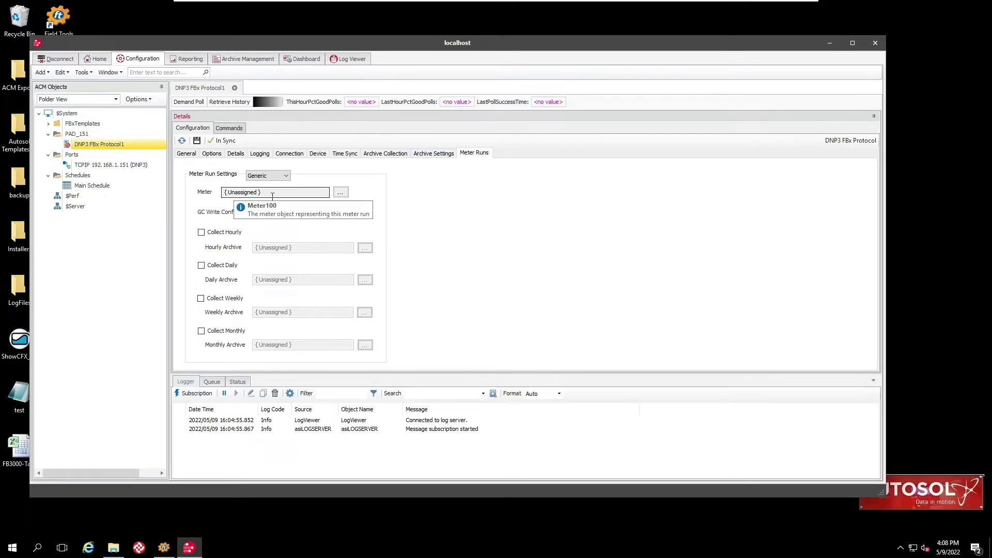
click(341, 193)
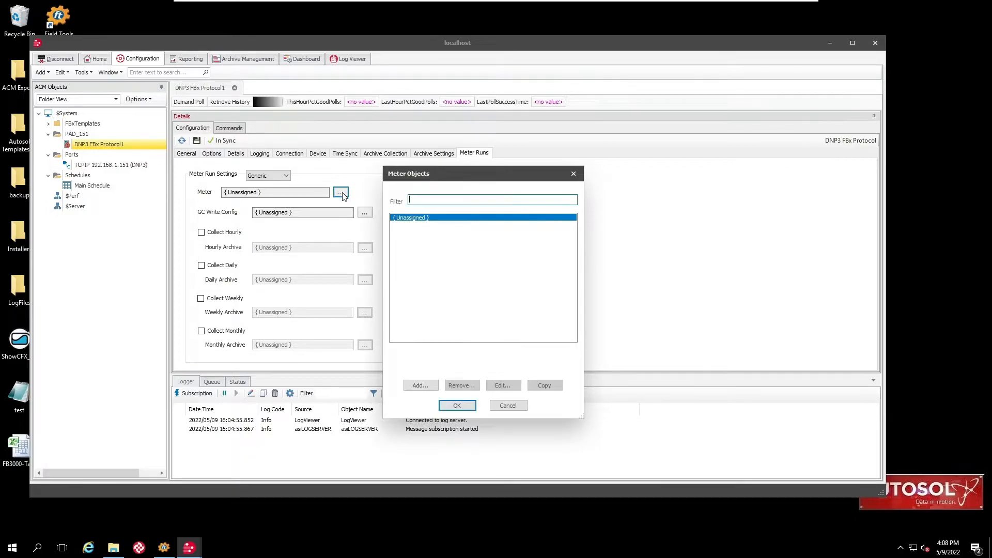
click(421, 386)
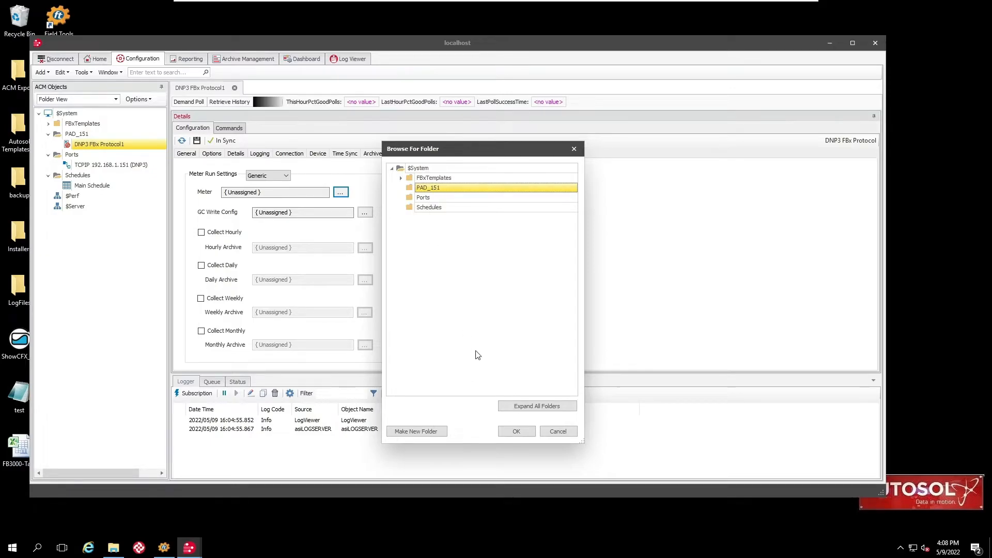
click(517, 432)
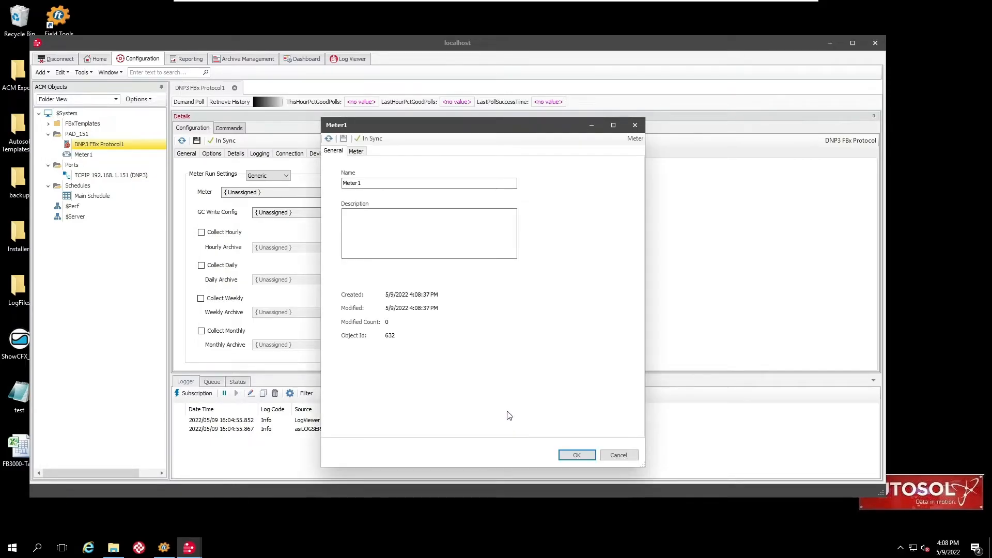
click(356, 184)
text(Generic)
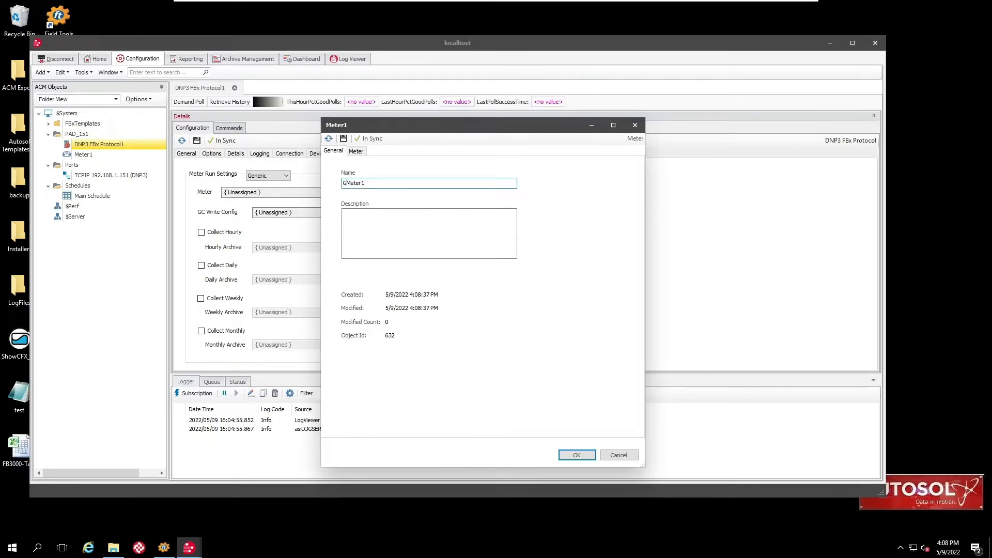
text(_)
click(360, 153)
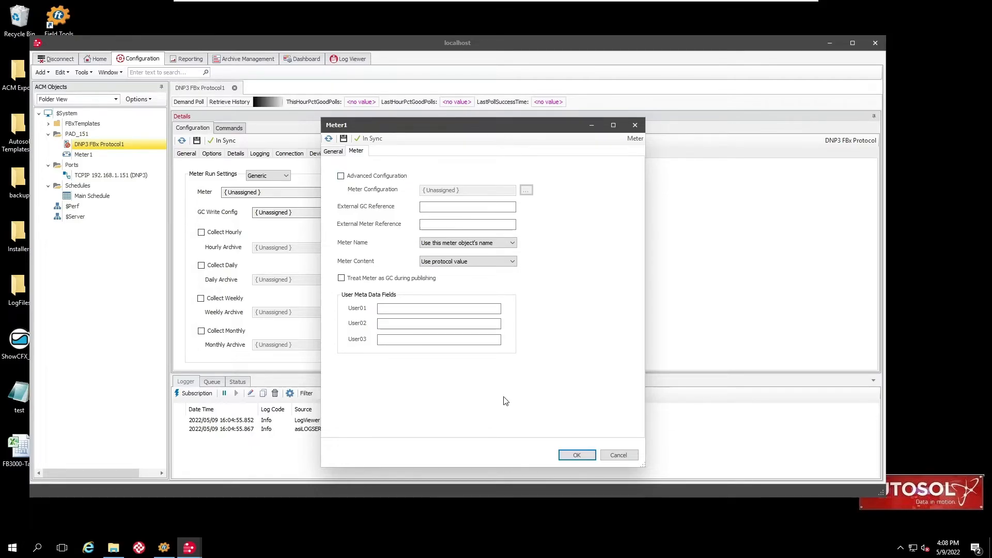
click(576, 458)
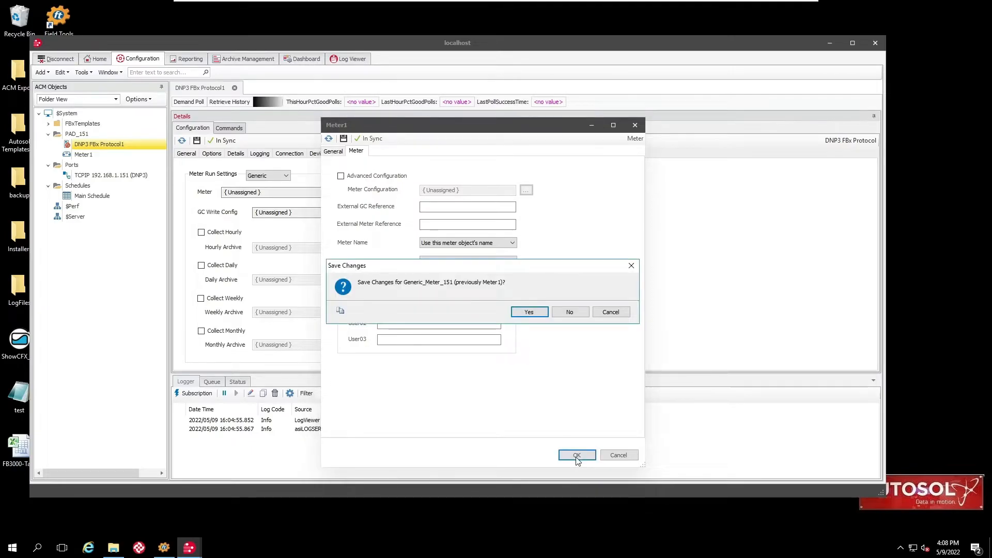
click(523, 313)
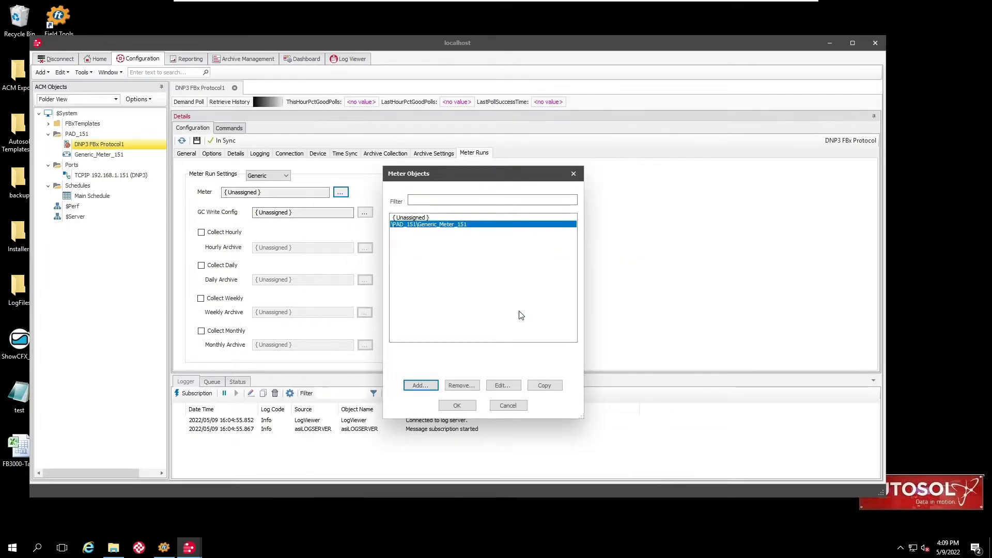
click(431, 225)
click(457, 406)
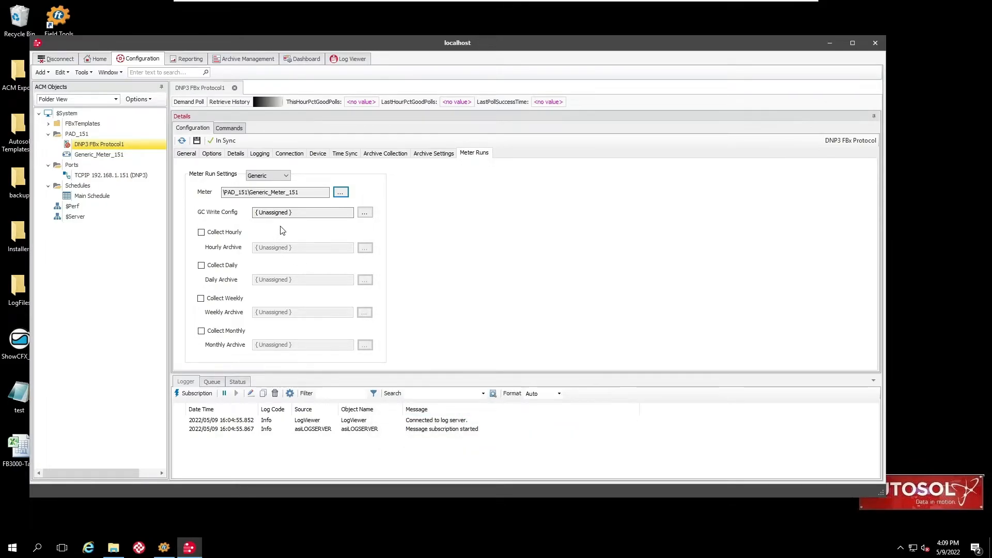
For the Station 1 meter run, create a meter named DP_Meter_151 in the PAD_151 folder and save it
click(288, 177)
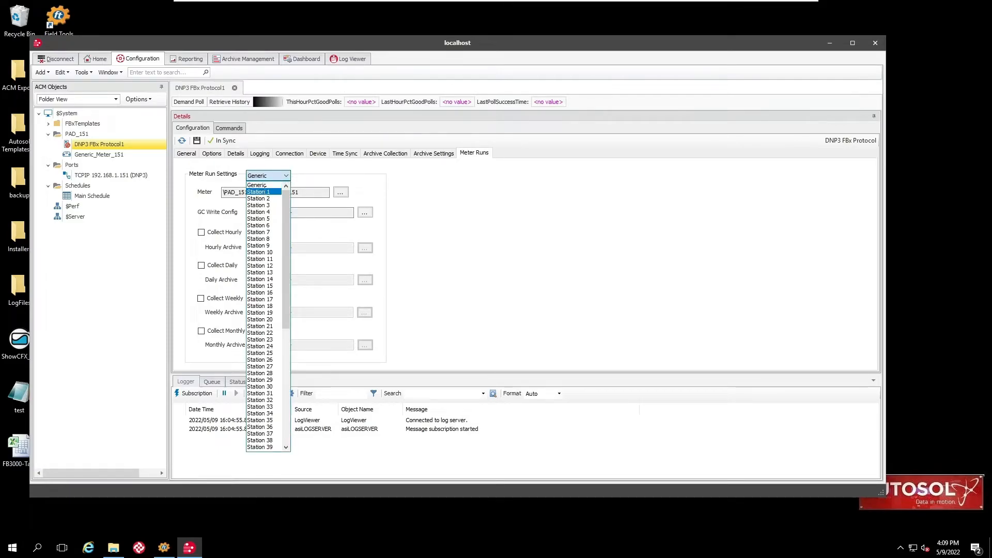
click(261, 192)
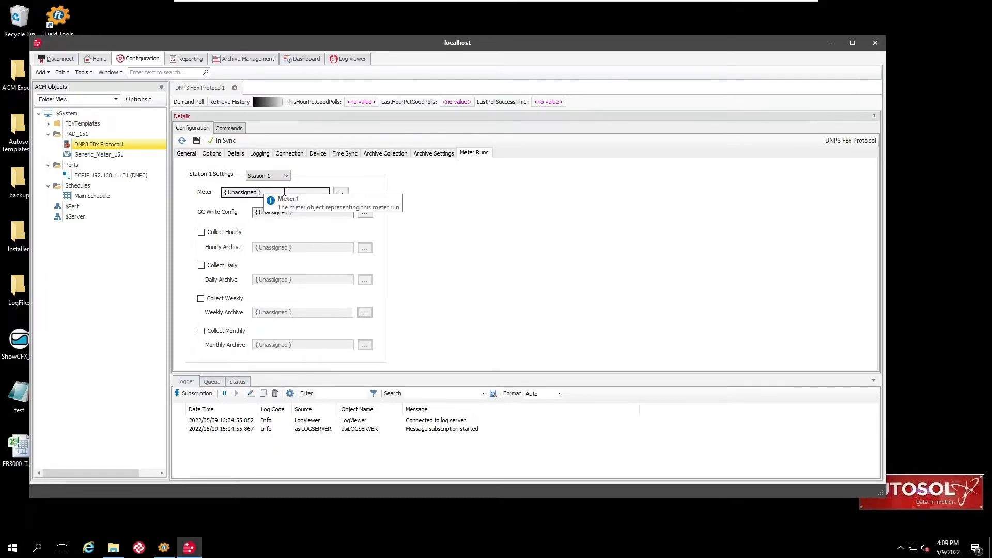
click(344, 195)
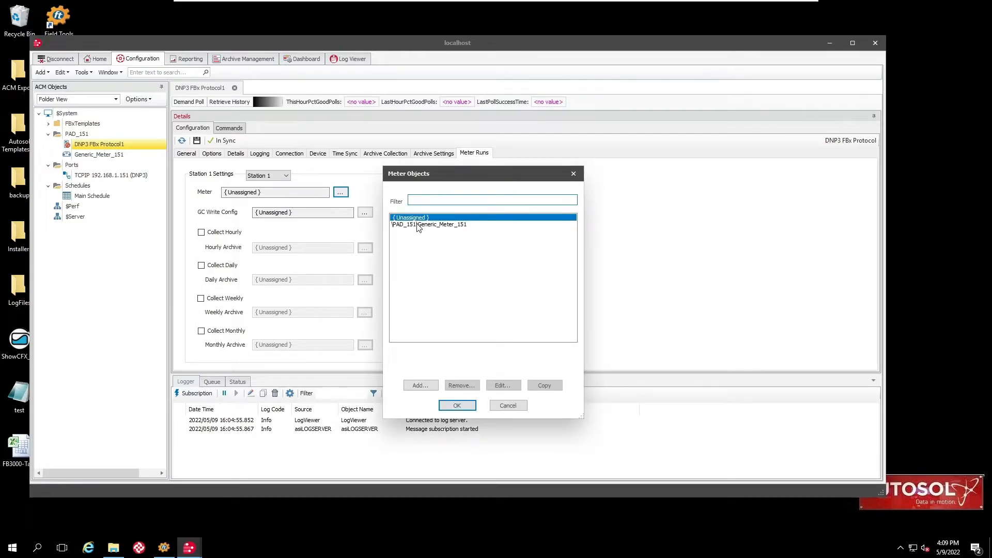
click(420, 385)
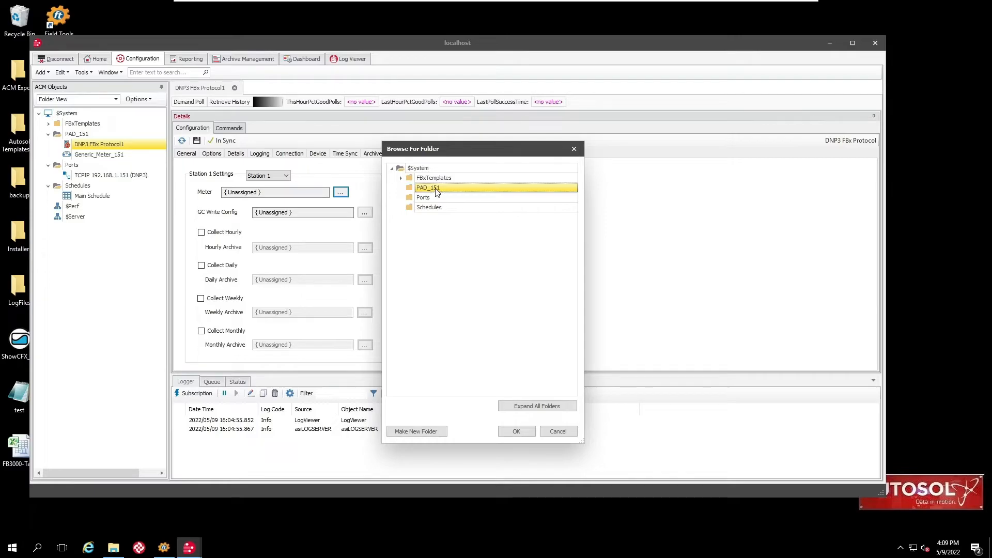
click(517, 431)
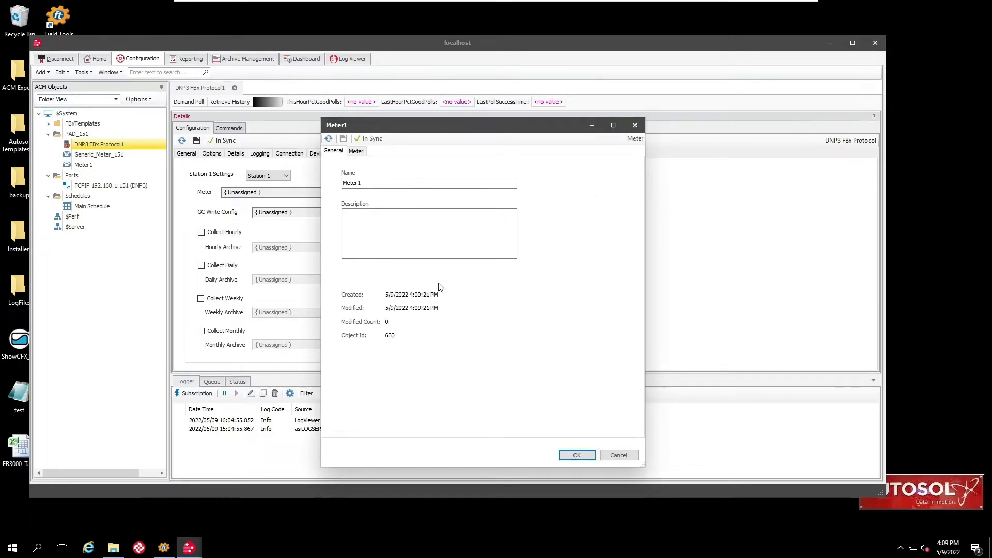
drag(368, 184, 339, 183)
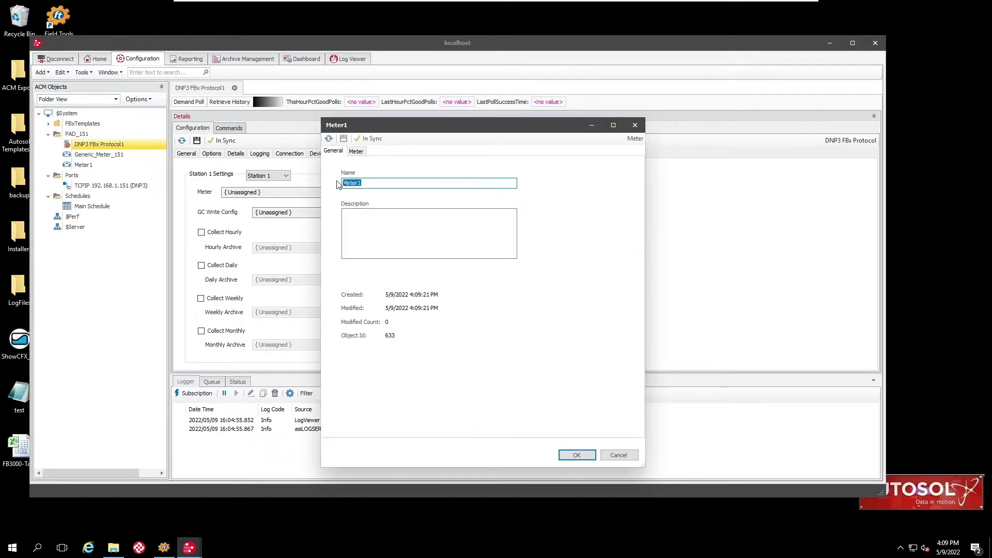
text(DP_Meter_151)
click(358, 151)
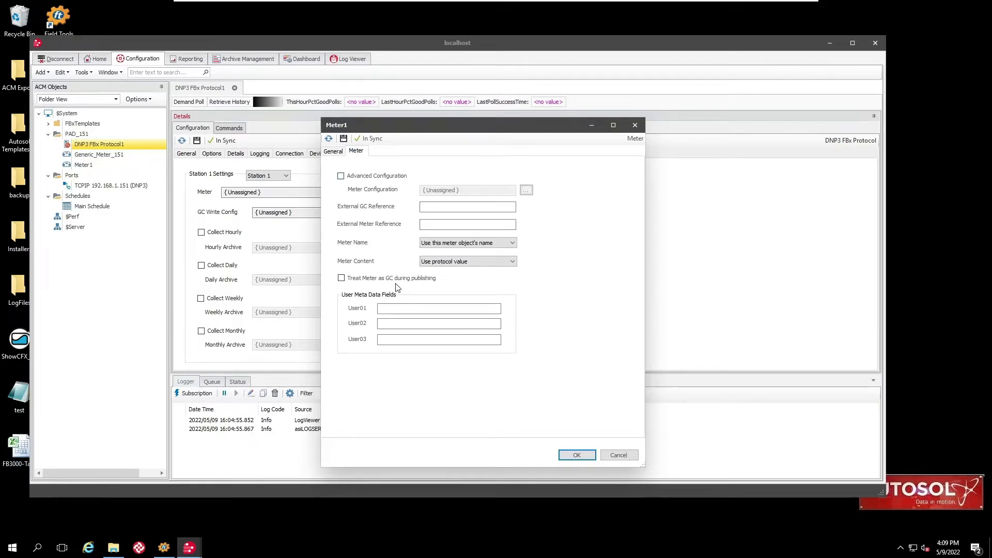
click(581, 453)
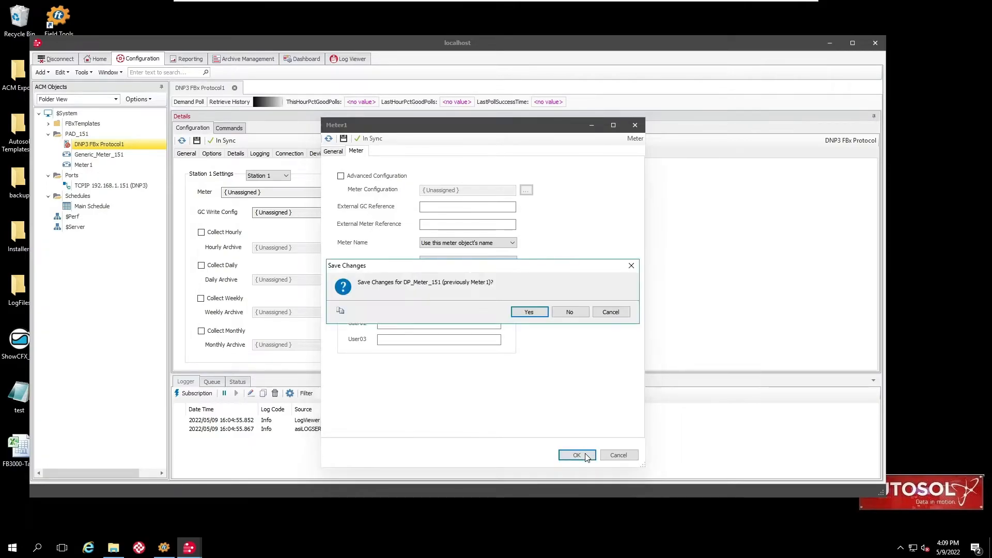
click(531, 314)
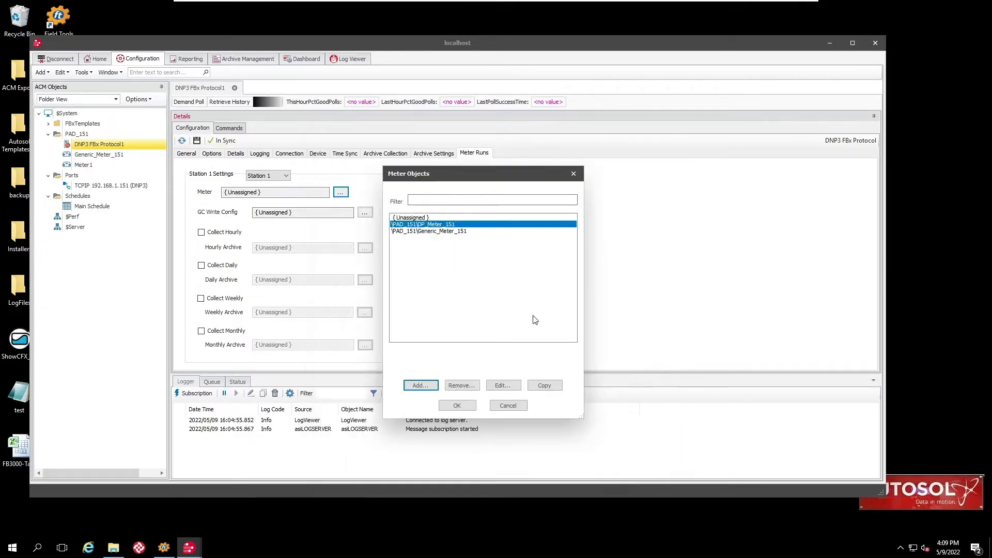
Assign DP_Meter_151 as the Station 1 meter and enable Collect Hourly for that run
click(428, 225)
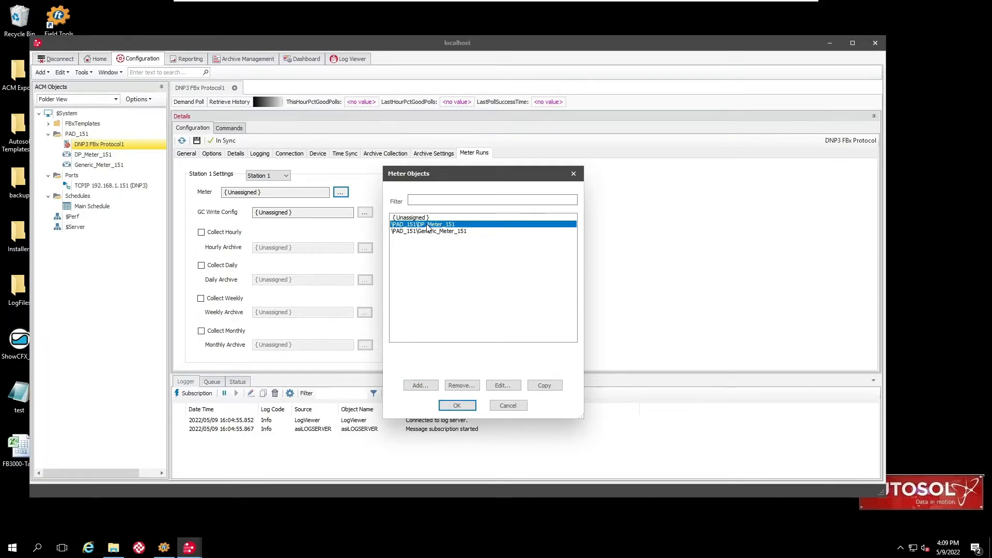
click(457, 405)
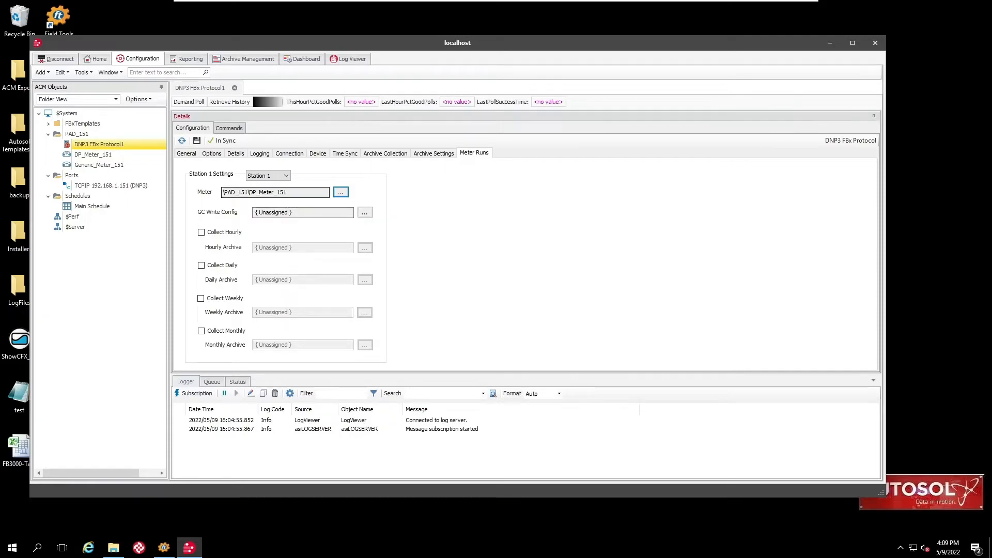
click(201, 232)
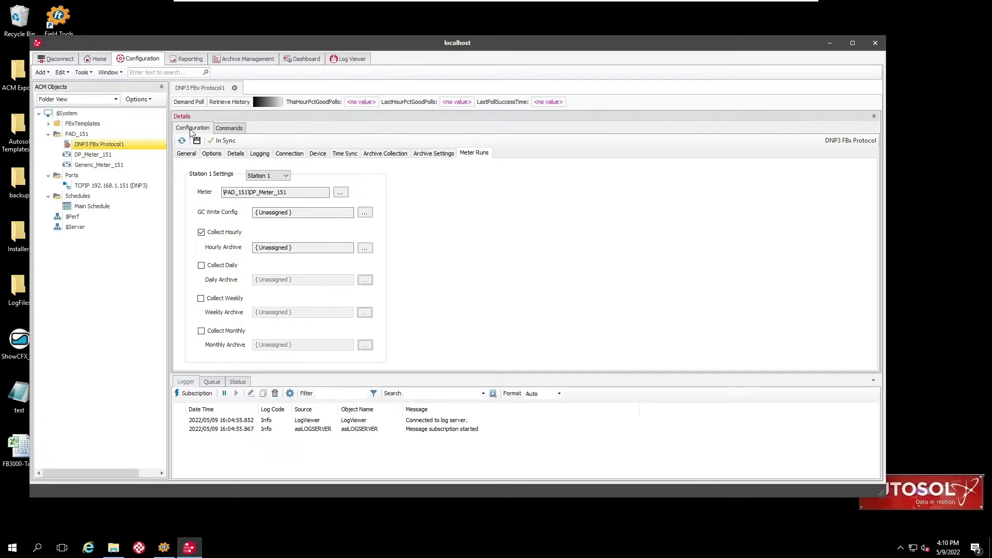
Enable the FB_151 device and save its configuration
click(188, 154)
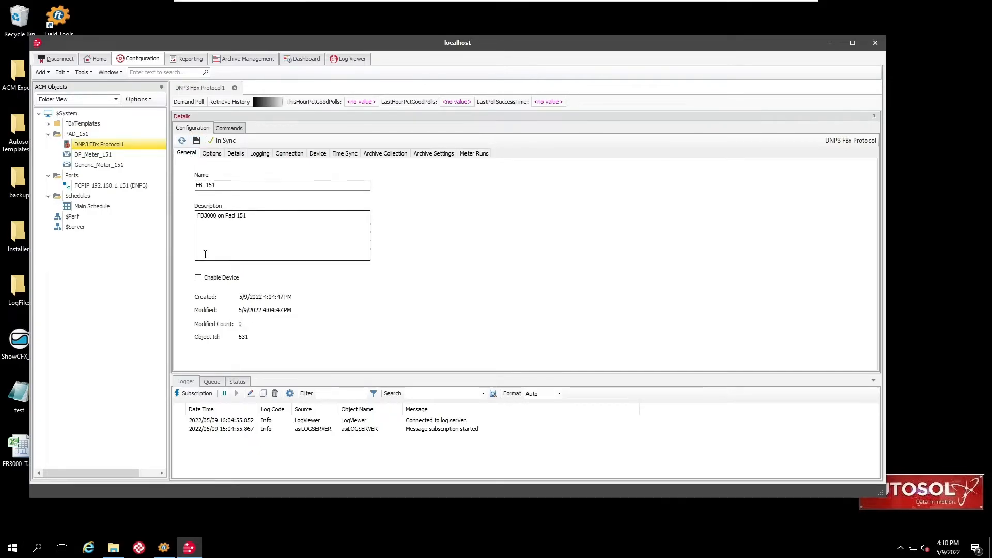
click(199, 278)
click(197, 141)
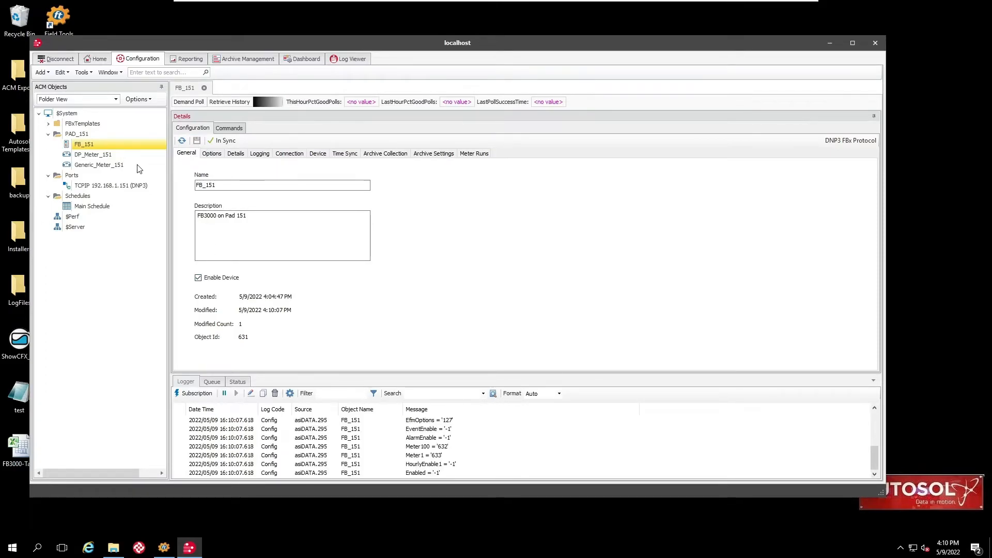
Execute the Test Communication command on the FB_151 device and close its configuration
click(231, 129)
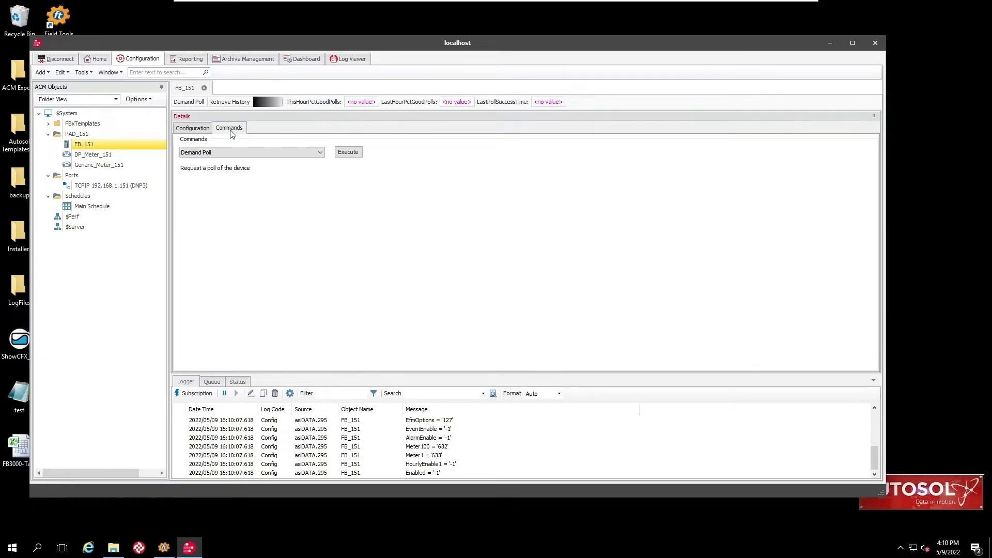
click(244, 153)
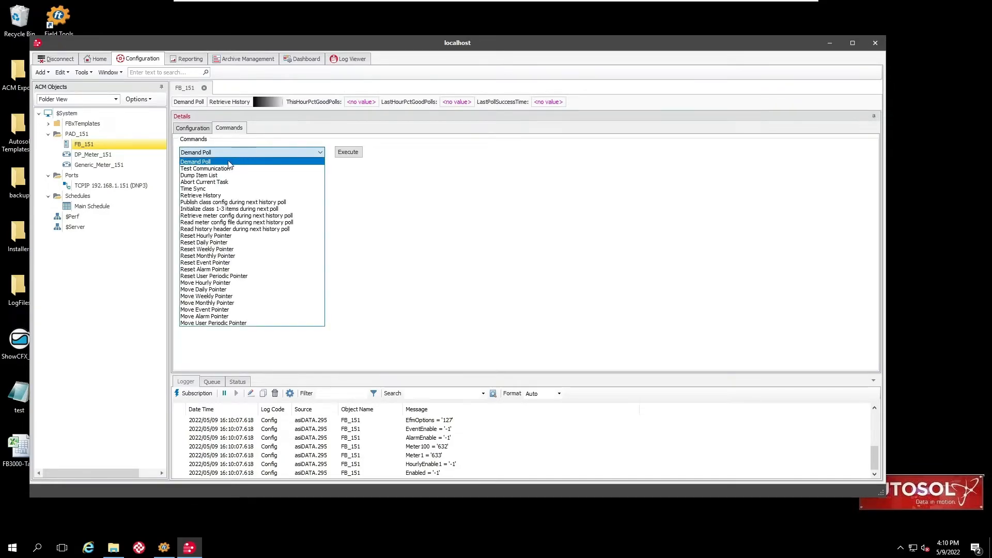
click(228, 169)
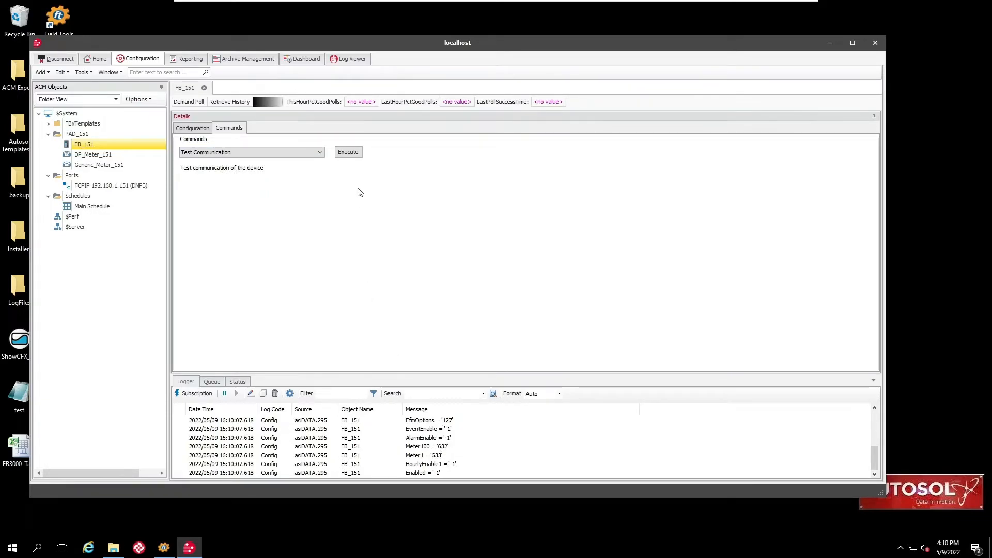
click(351, 153)
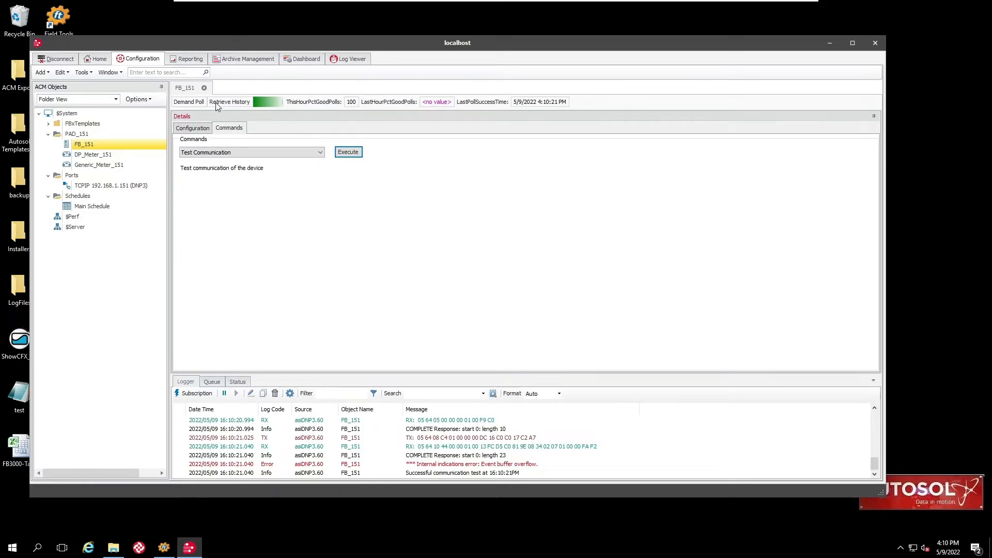
click(204, 88)
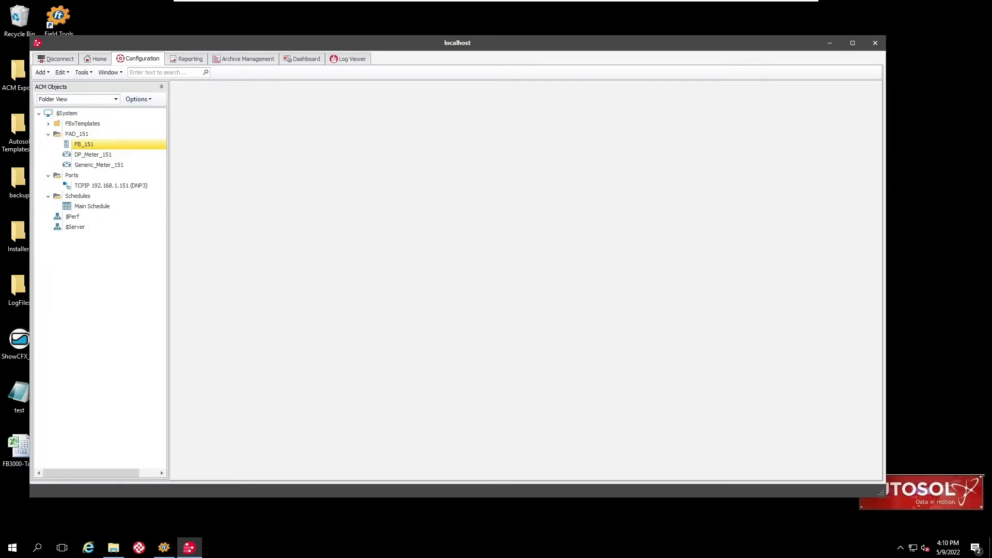
Add a folder named Publishing directly under $System
click(67, 114)
right_click(67, 115)
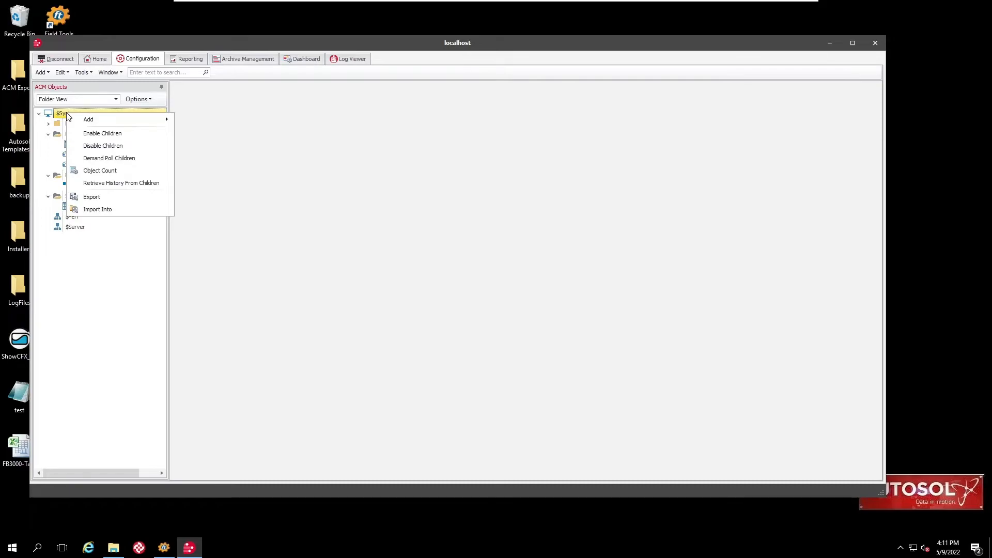
mouse_move(92, 119)
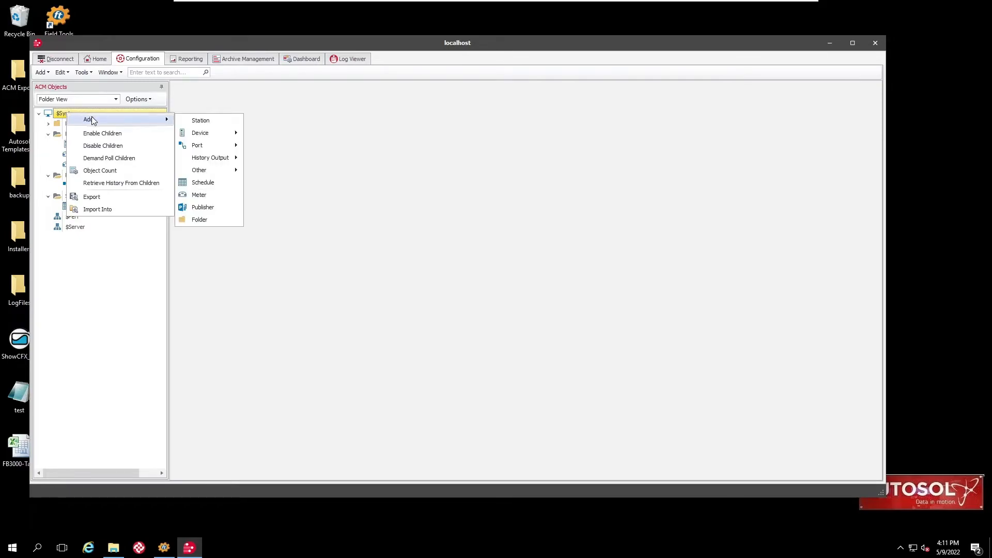
click(201, 221)
click(114, 134)
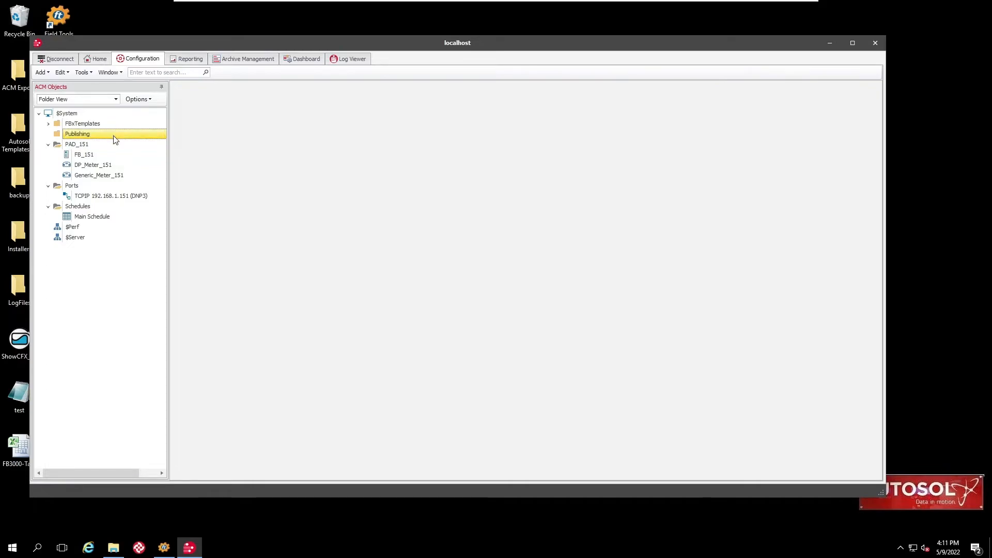
Add a Publisher object to the Publishing folder
right_click(114, 140)
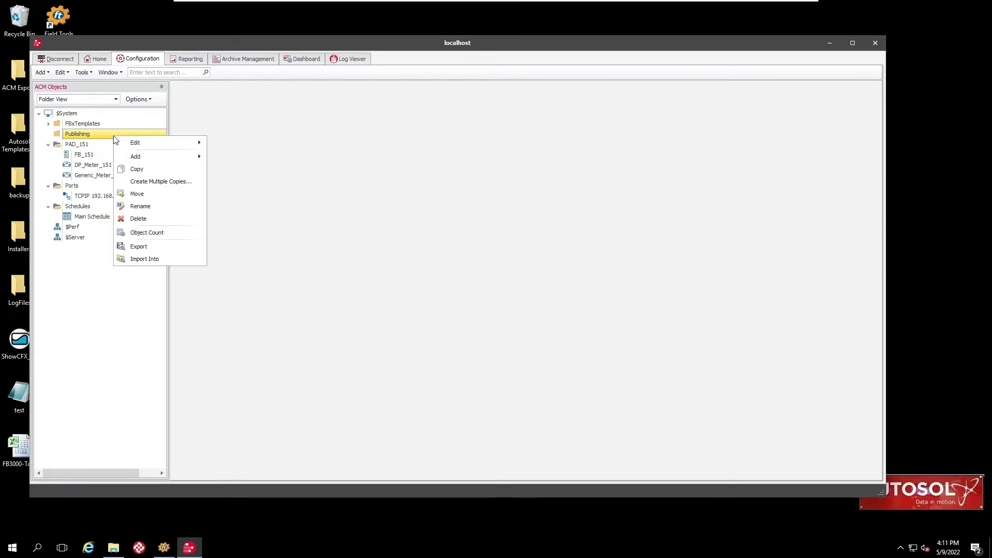
mouse_move(142, 161)
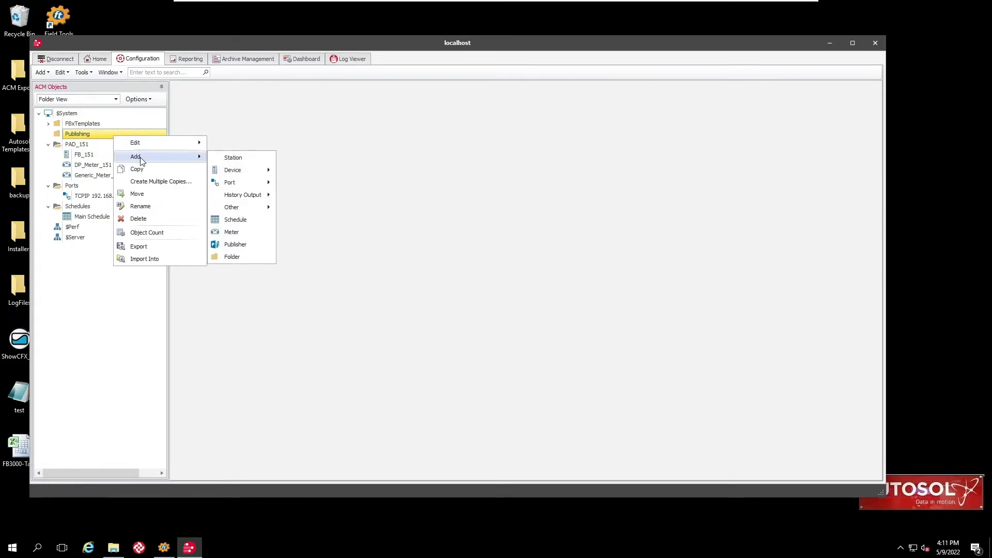
click(242, 246)
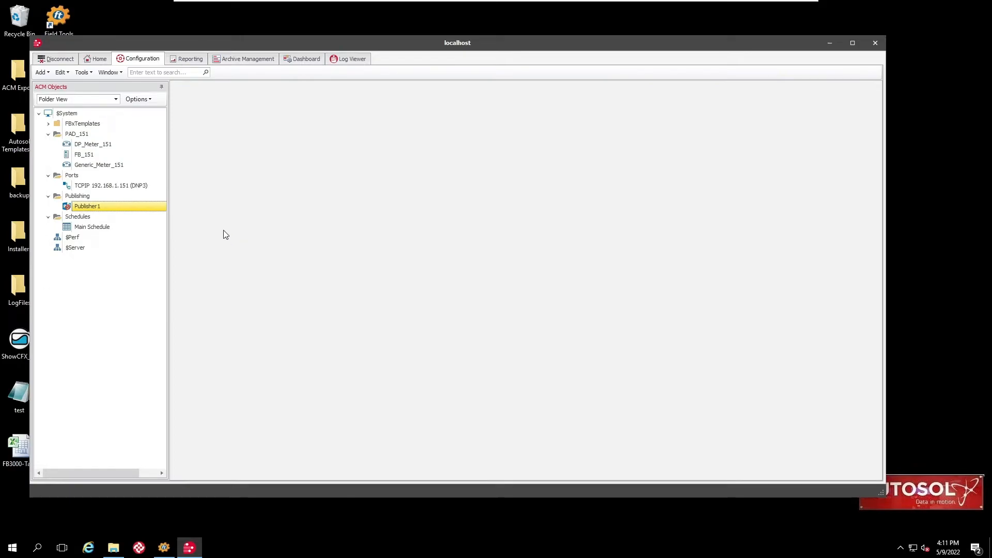
Edit the new publisher using its form, naming it Publisher- CFX and enabling it
right_click(155, 206)
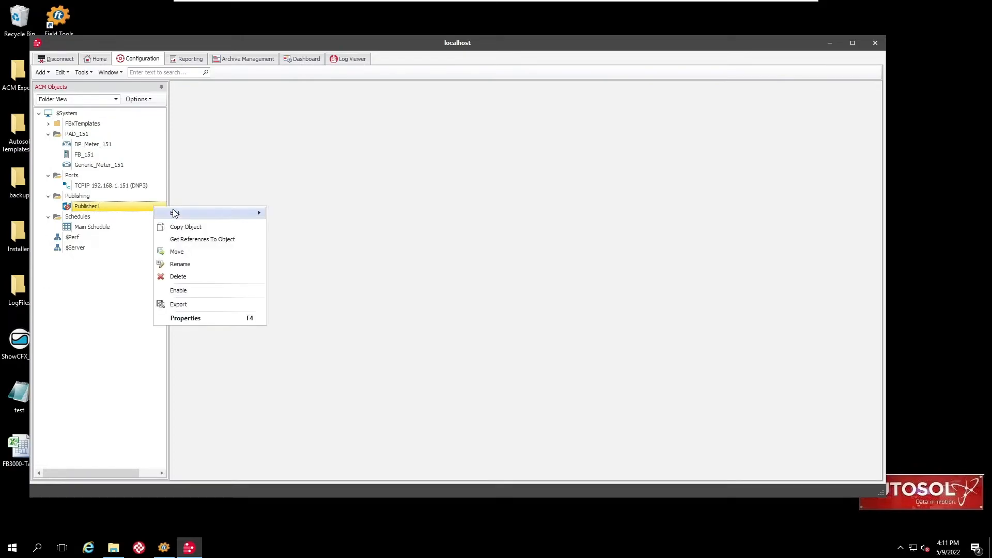
mouse_move(175, 213)
click(299, 226)
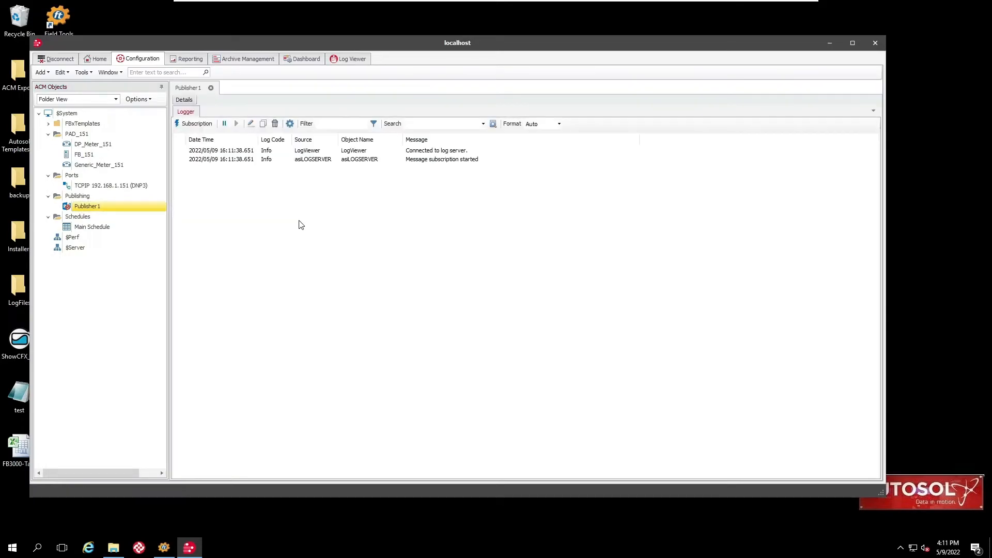
click(188, 99)
drag(222, 179, 193, 176)
click(229, 182)
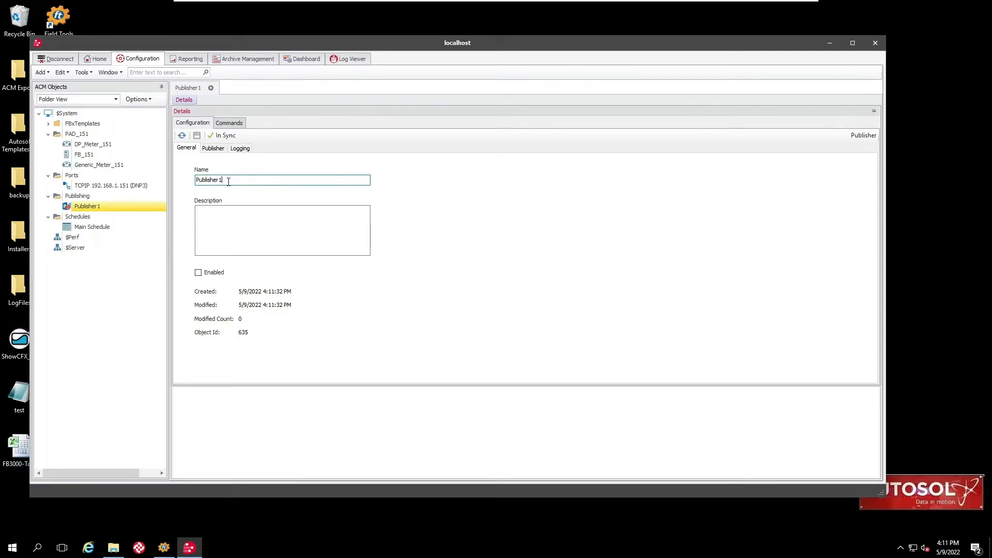
key(BackSpace)
text(- CFX)
click(199, 273)
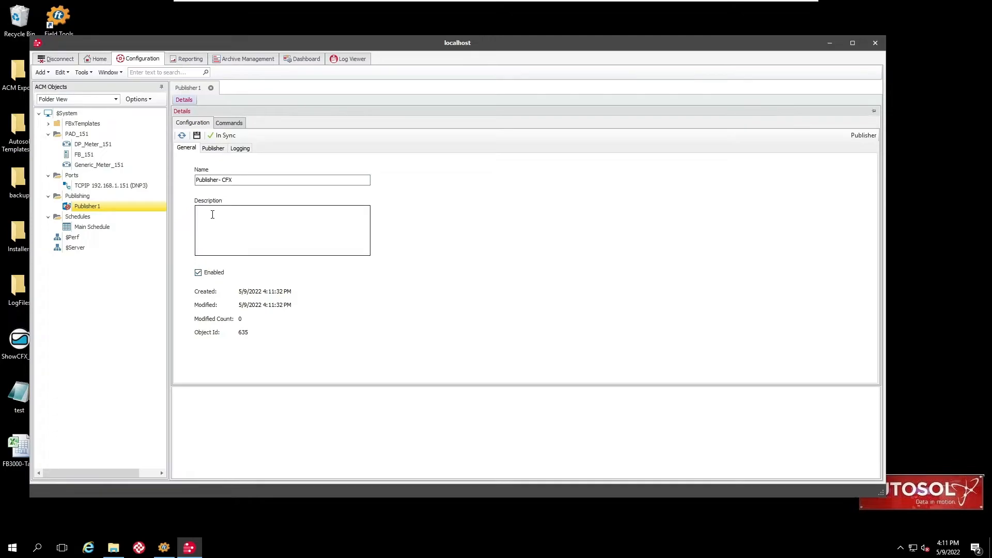
For the publisher's output type, create a FLOWCAL CFX object in the Publishing folder
click(216, 149)
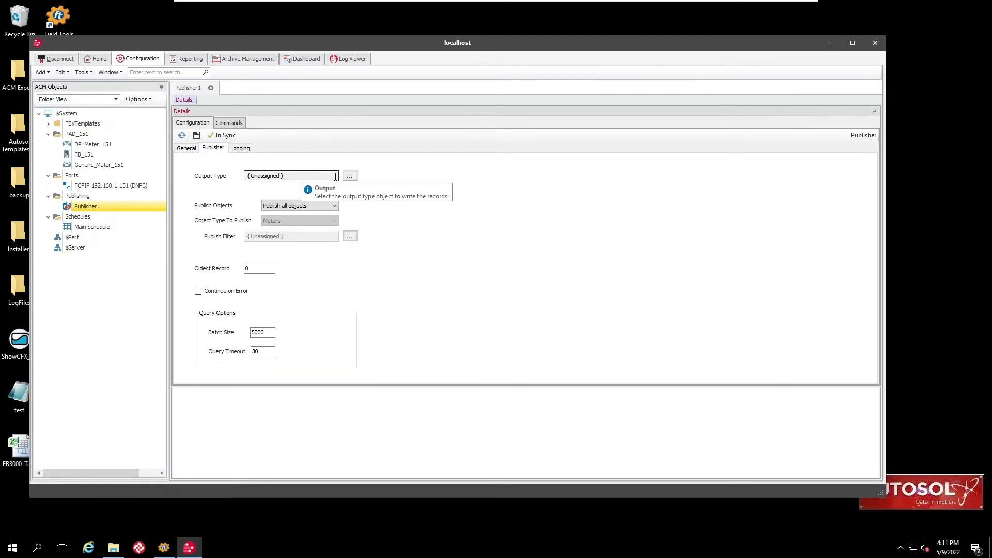
click(351, 177)
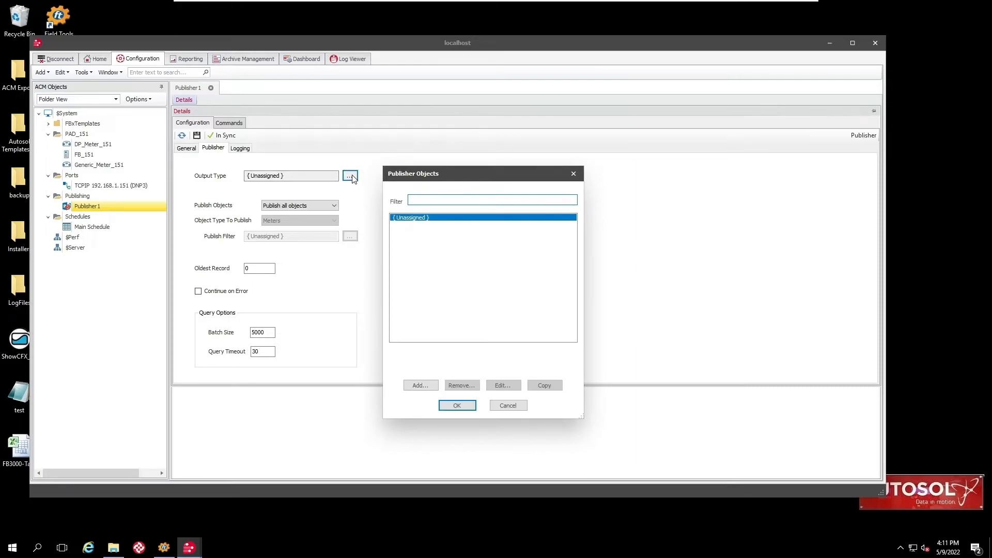
click(419, 387)
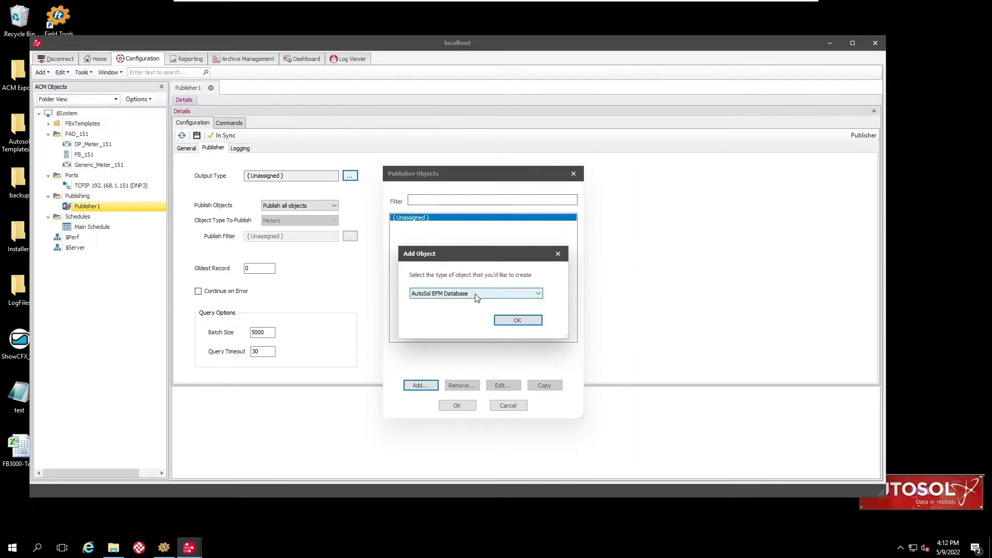
click(478, 294)
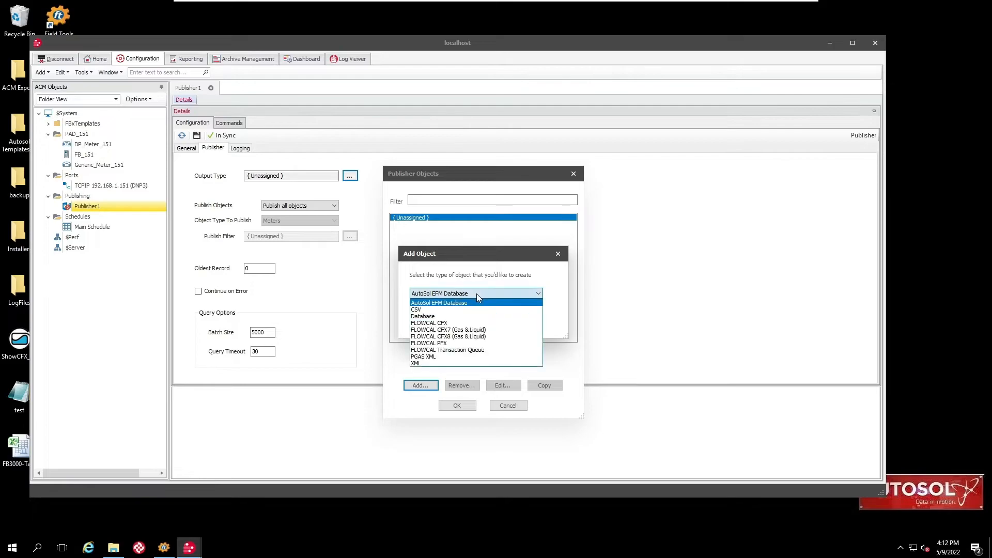
click(437, 325)
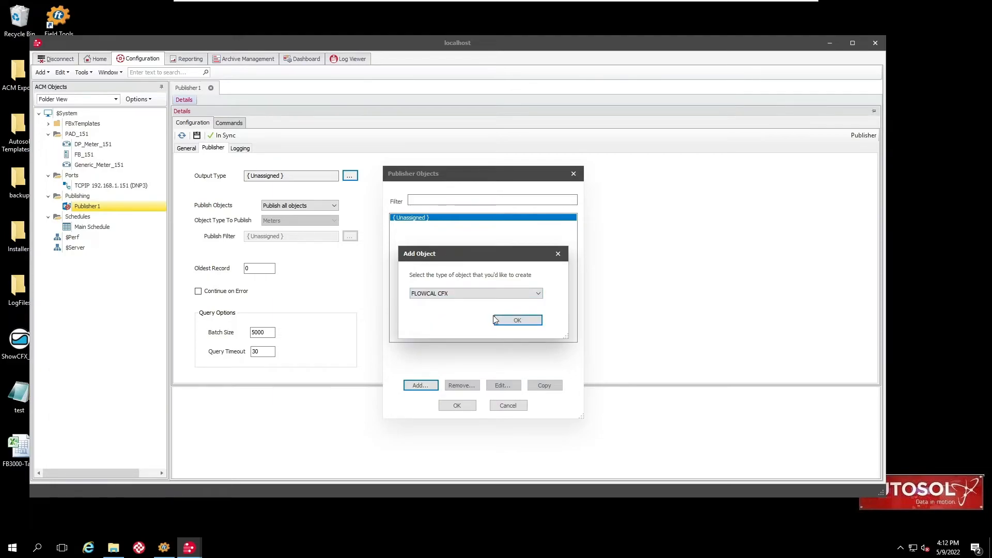
click(517, 321)
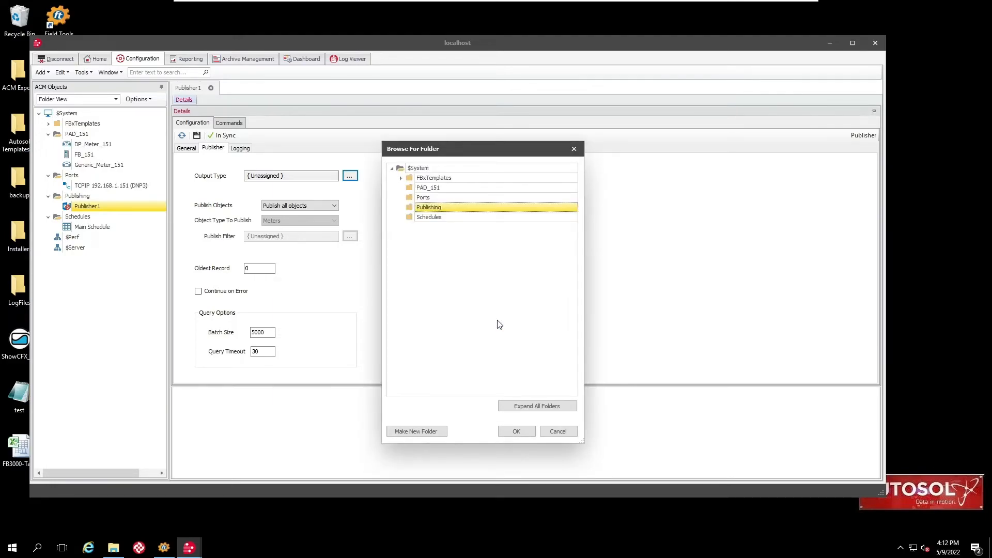
click(516, 431)
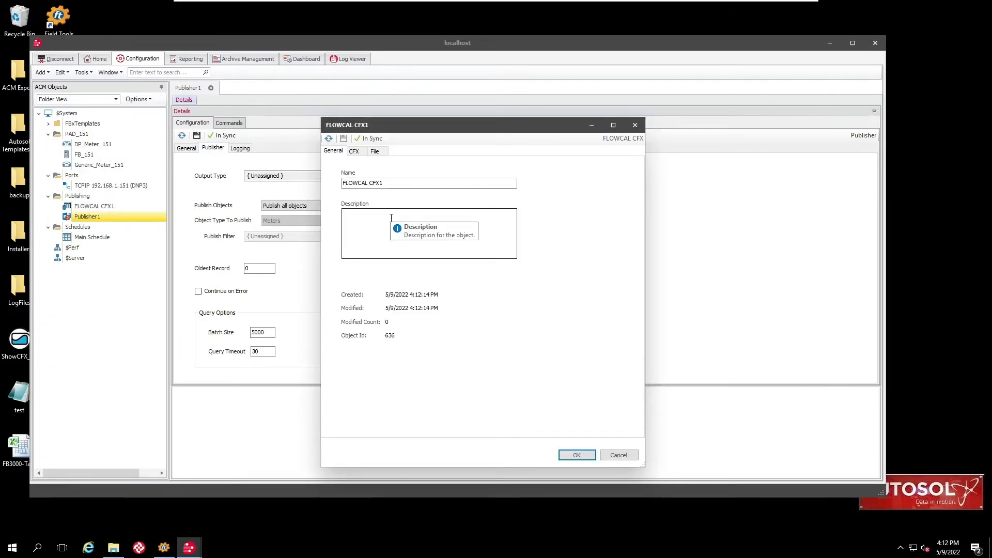
Review the FLOWCAL CFX1 record and file settings, accept them, and assign the object as the publisher's output type
click(356, 154)
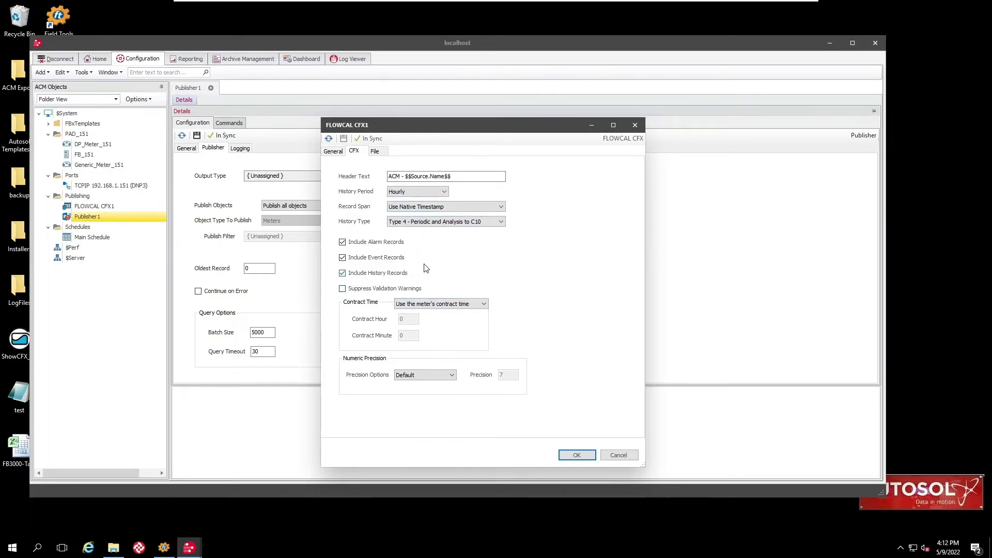
click(377, 151)
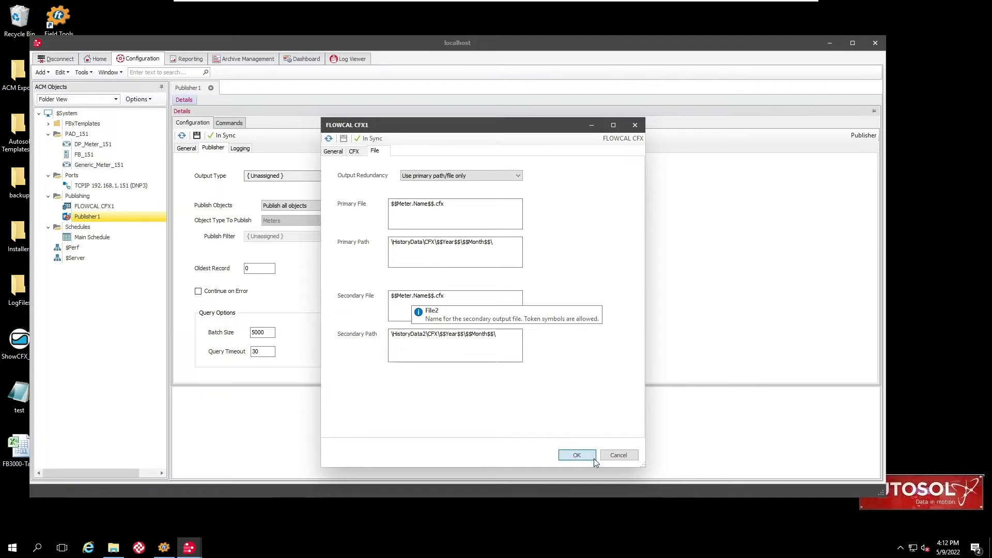
click(575, 455)
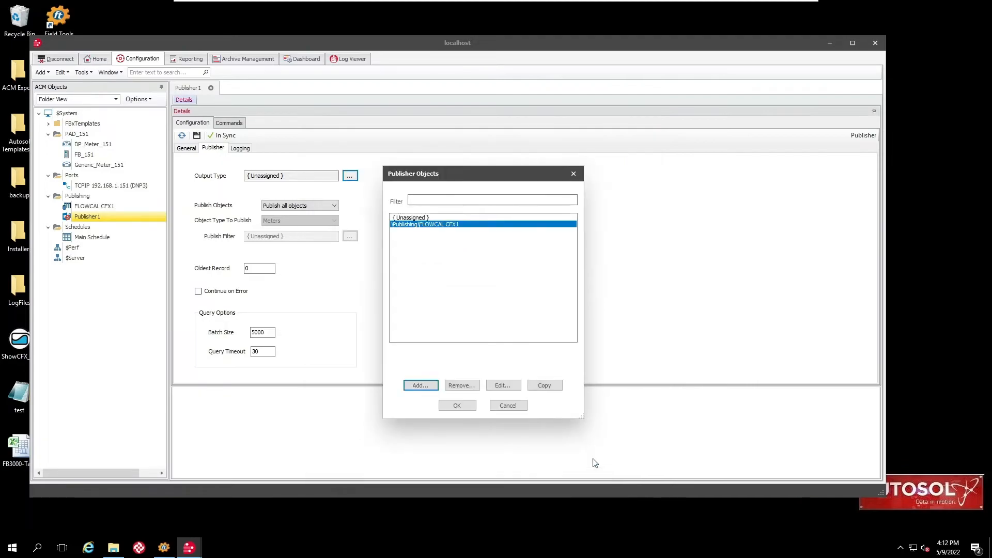
click(450, 407)
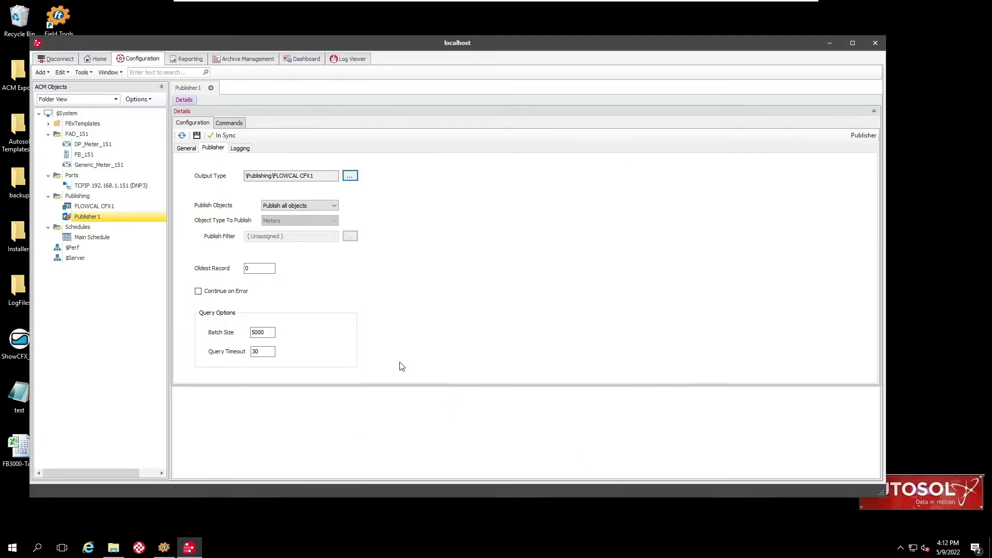
Apply the publisher's changes to the server and close its configuration
click(187, 149)
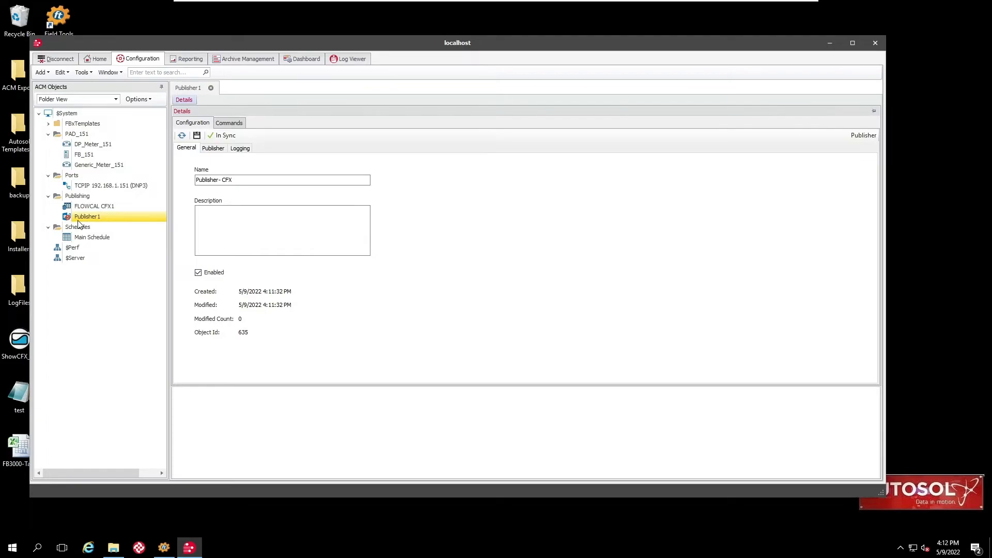
click(199, 138)
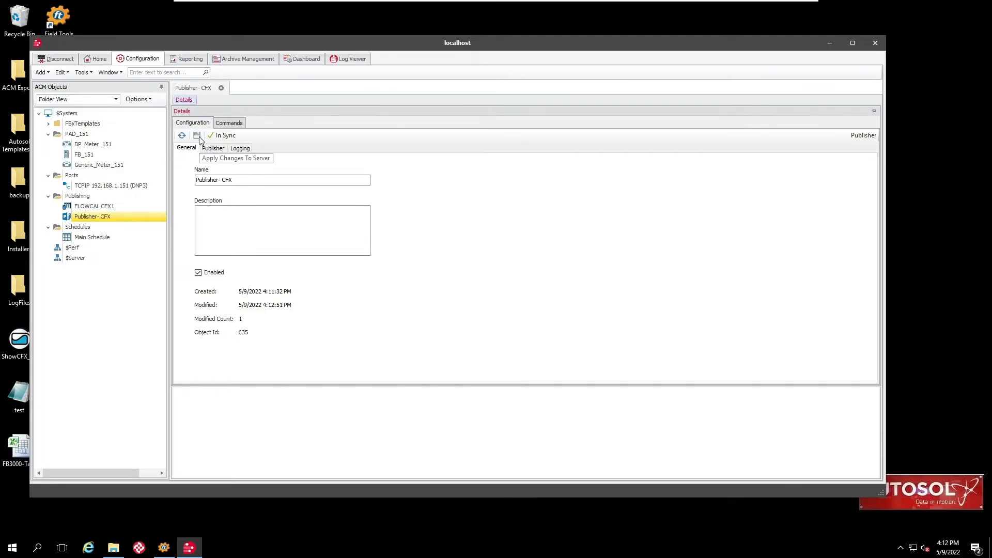
click(221, 88)
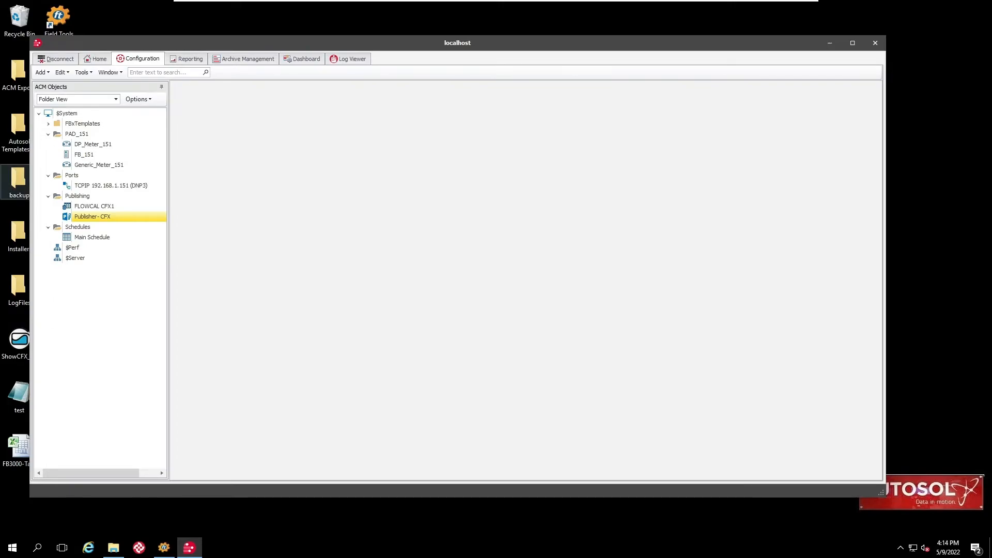
Execute the Retrieve meter config during next history poll command on FB_151 with the meter number left blank for all meters
click(81, 155)
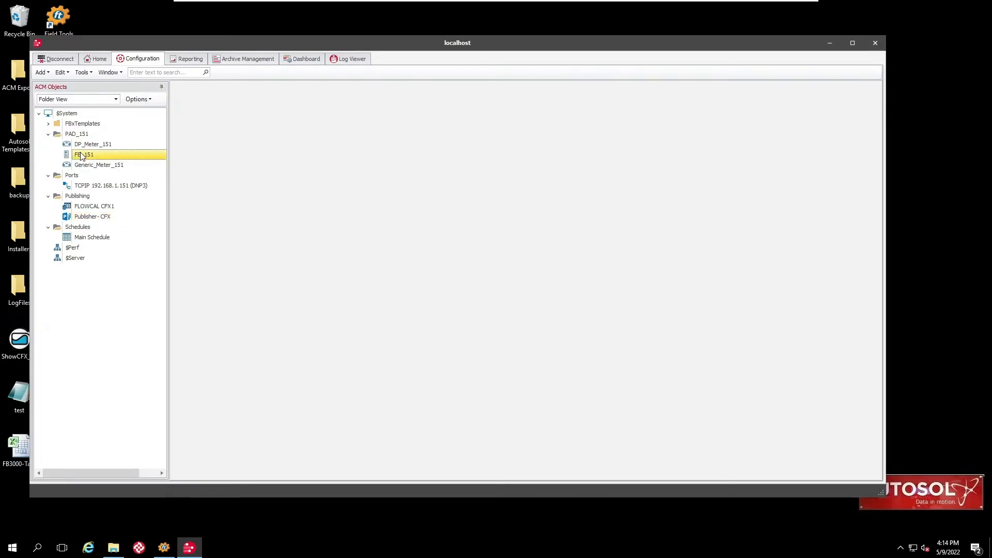
right_click(81, 156)
mouse_move(103, 160)
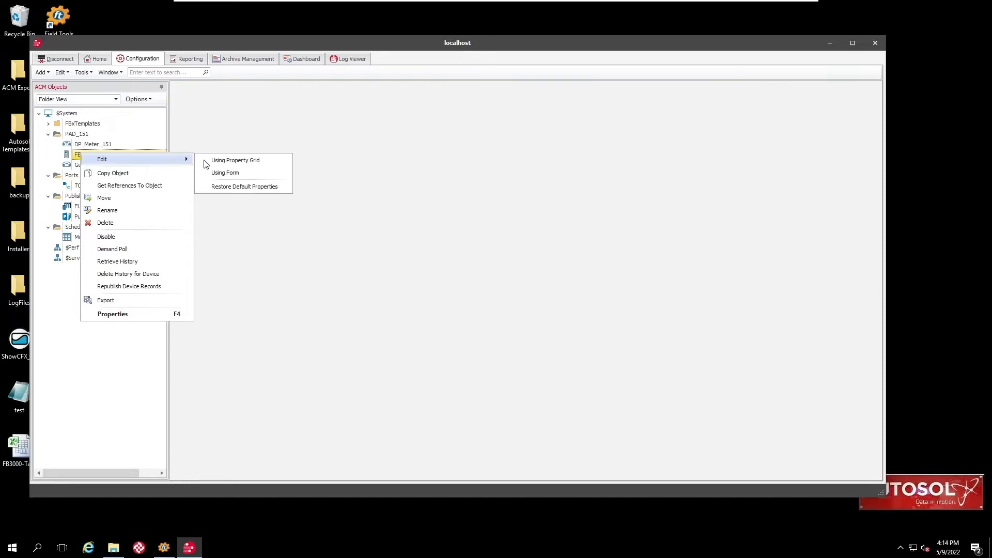
click(219, 173)
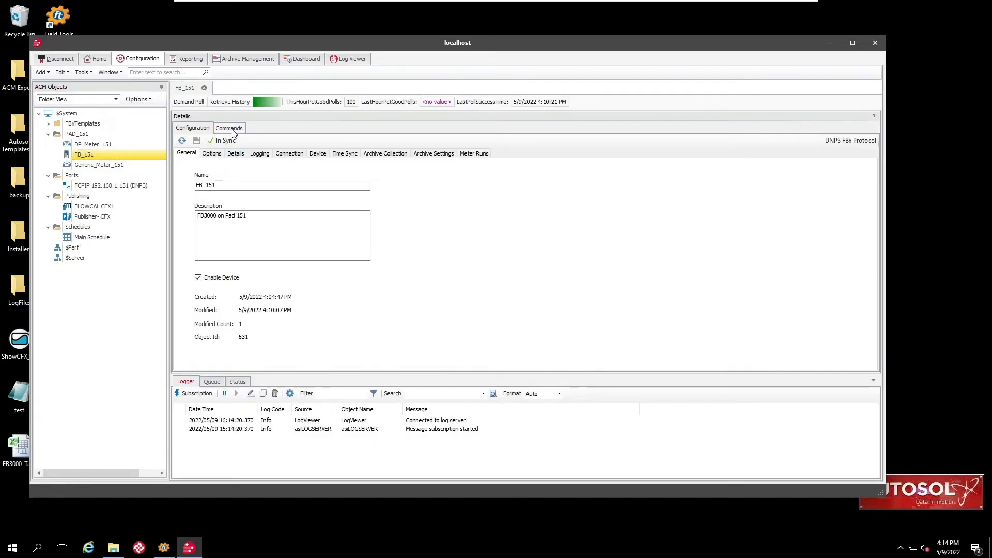
click(232, 129)
click(232, 154)
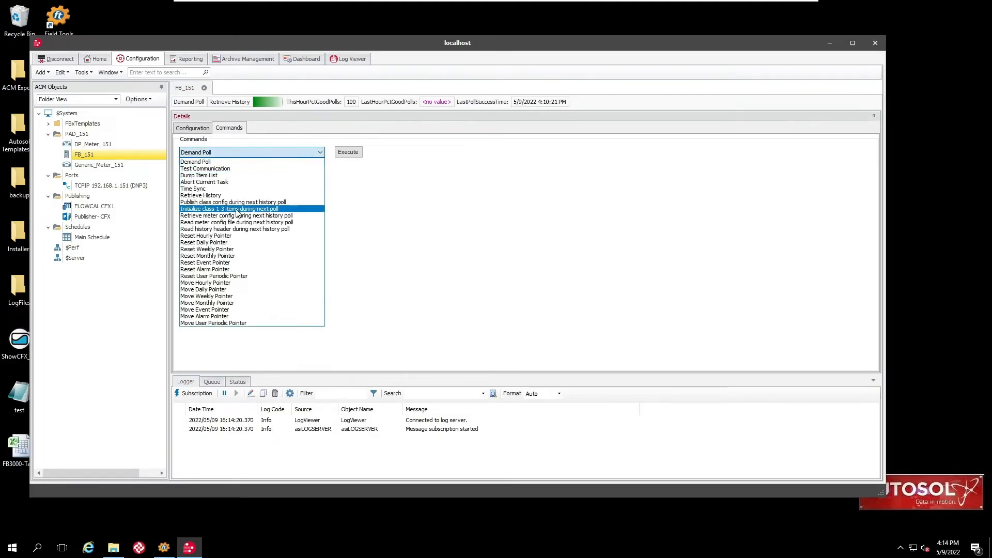
click(273, 216)
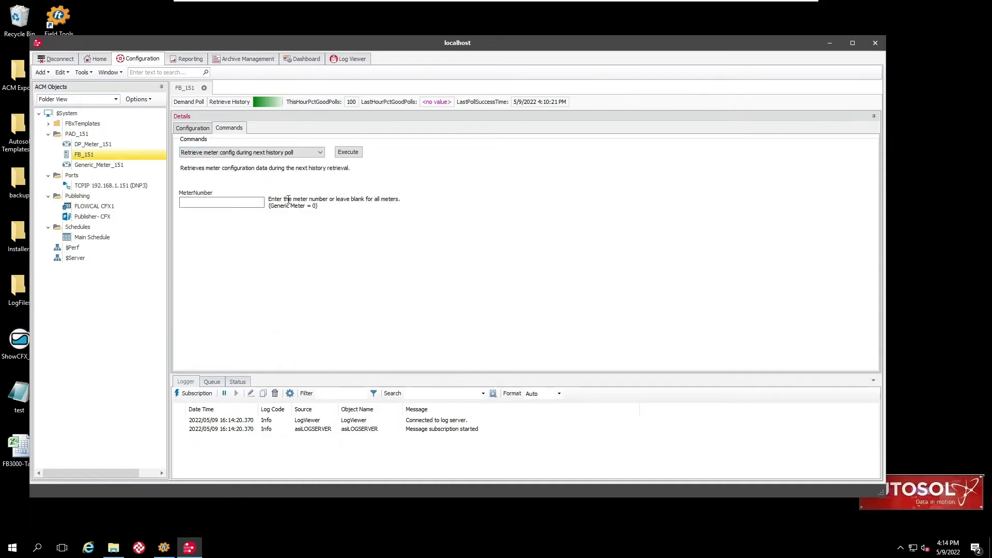
click(348, 152)
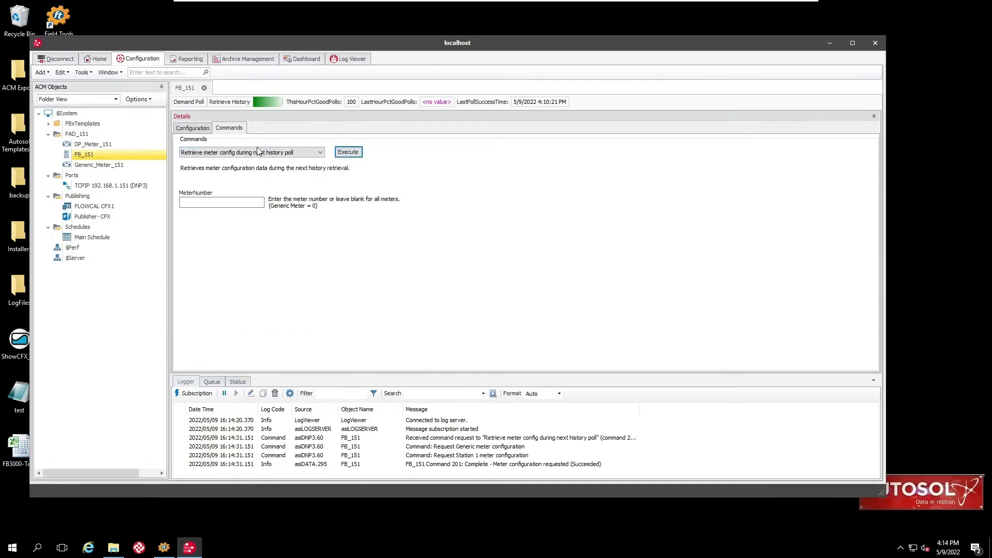
Execute the Read meter config file during next history poll command on FB_151 with the meter number left blank for all meters
click(279, 152)
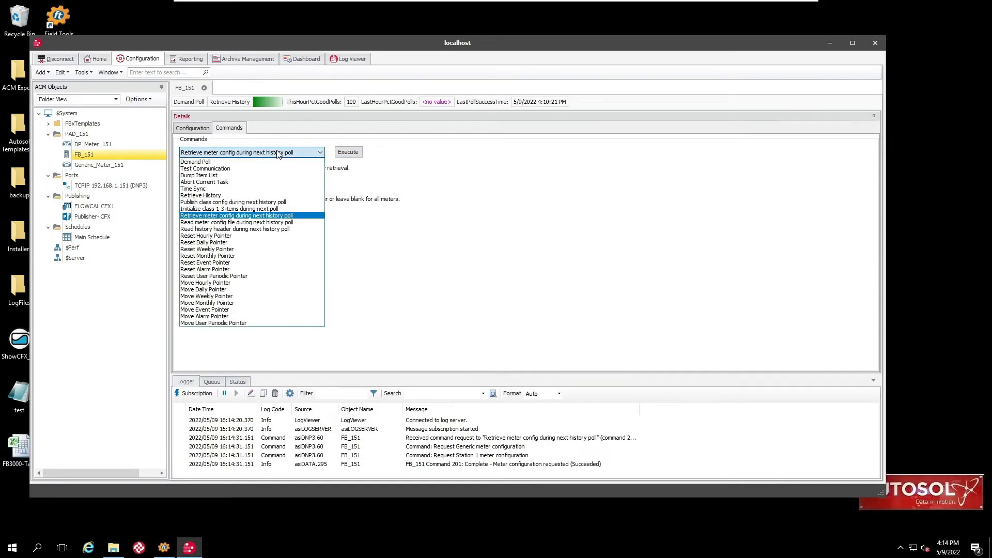
click(242, 224)
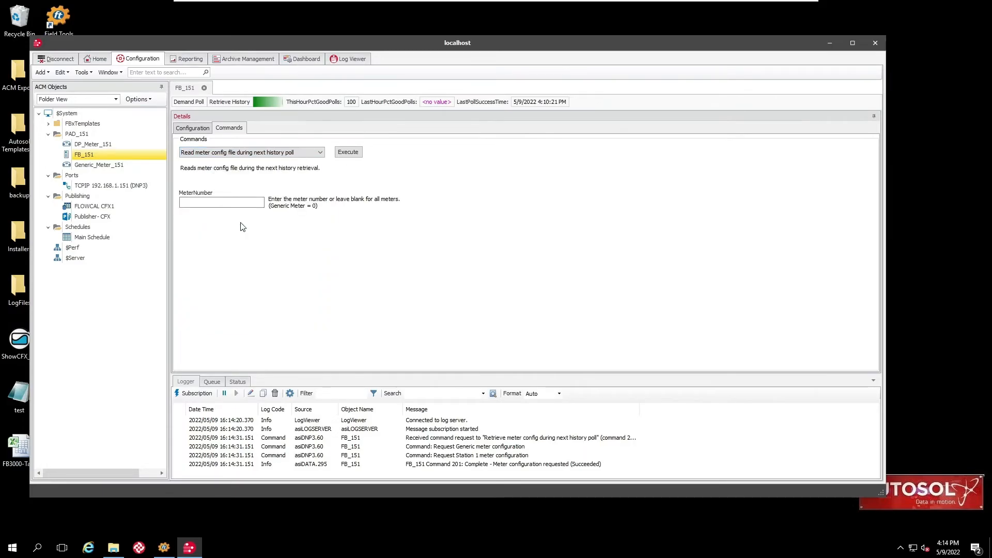
click(348, 152)
Execute the Read history header during next history poll command with the header number left blank for all, and close FB_151's configuration
click(281, 156)
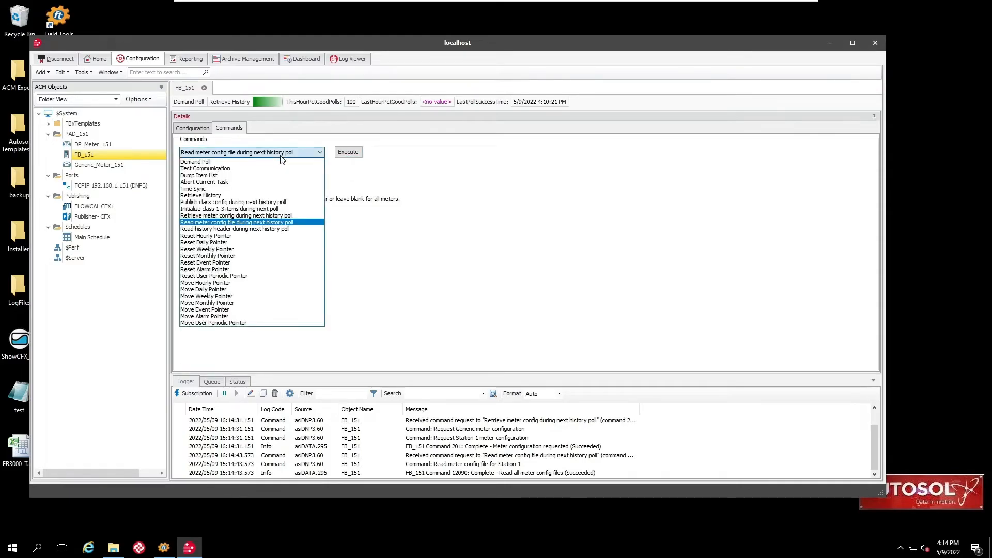
click(241, 229)
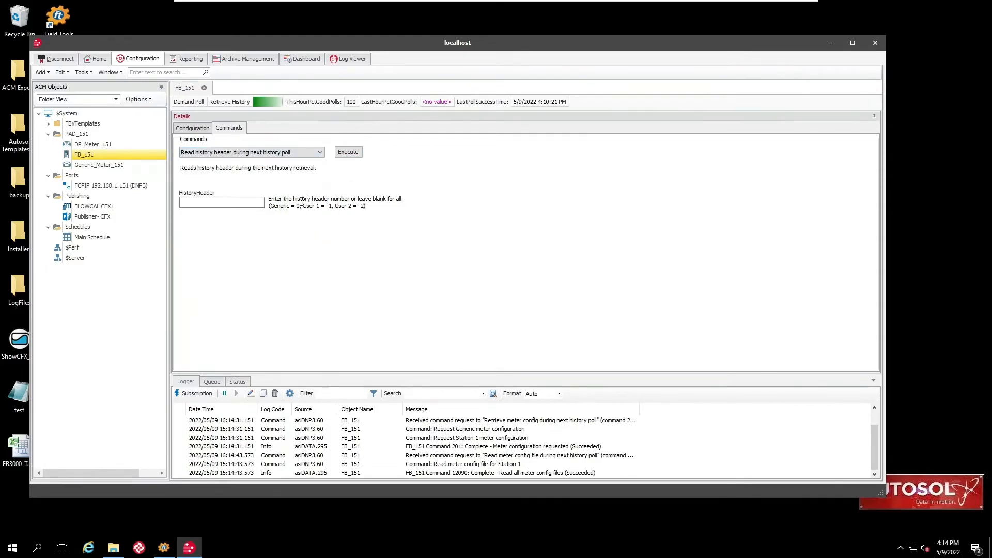
click(346, 154)
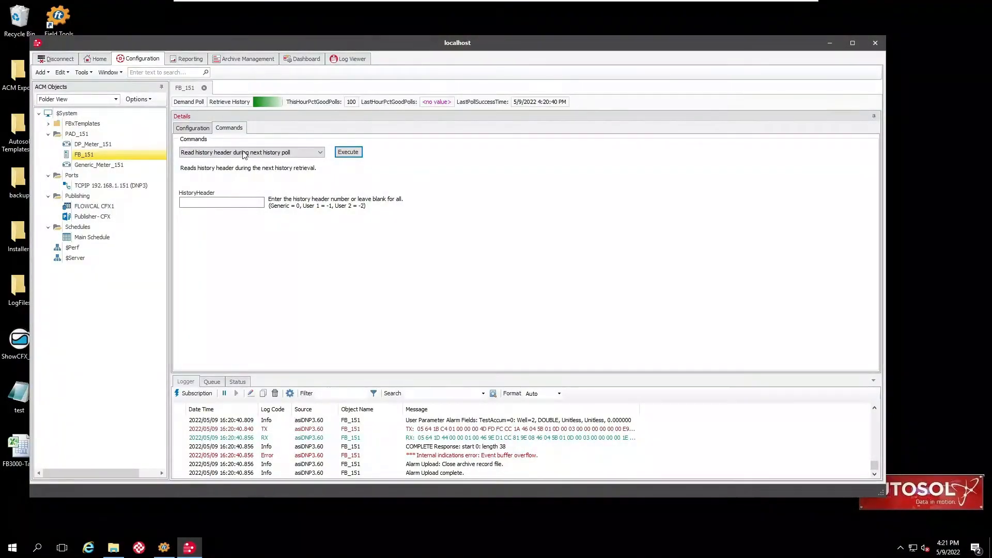
click(204, 89)
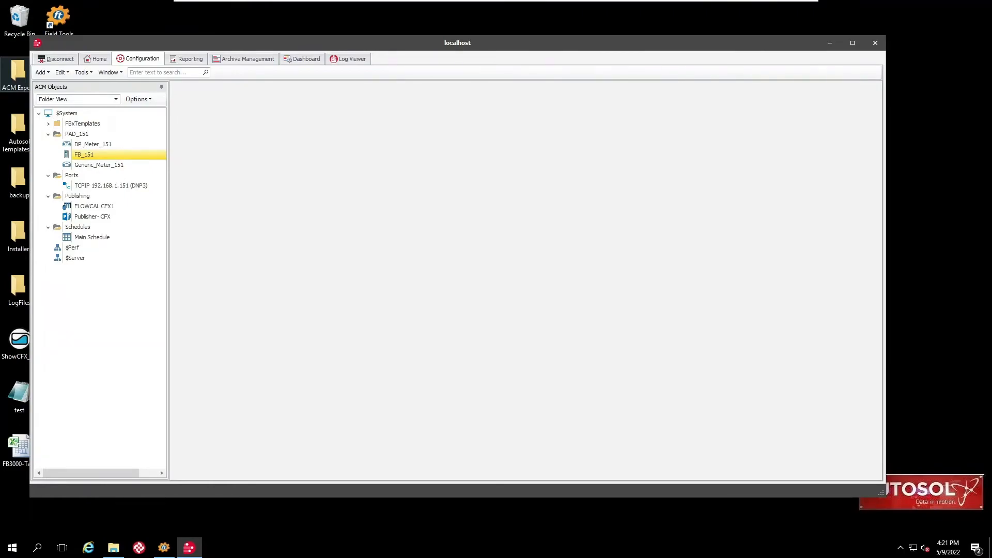
Republish the device records of FB_151 with 5/1/2022 12:00:00 AM as the earliest record date
click(83, 159)
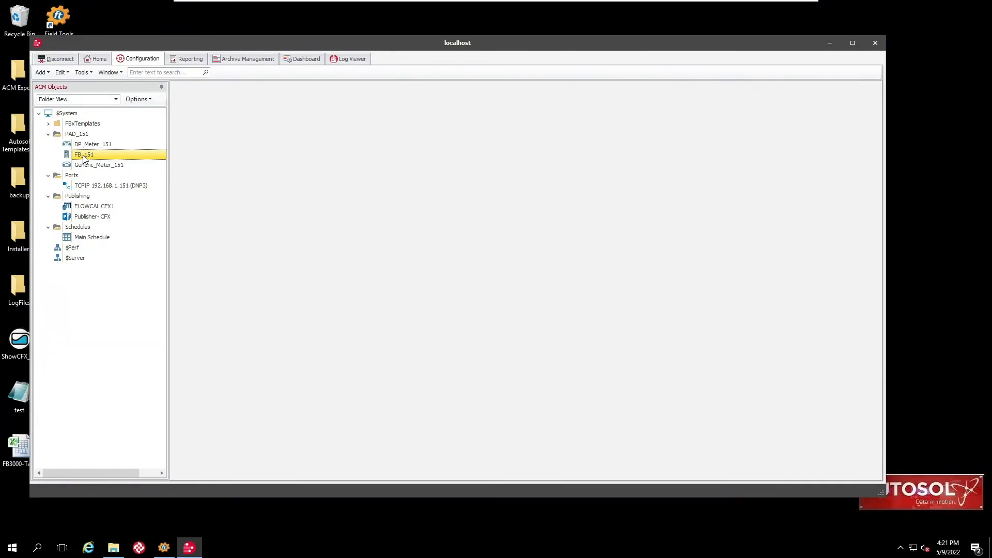
right_click(84, 159)
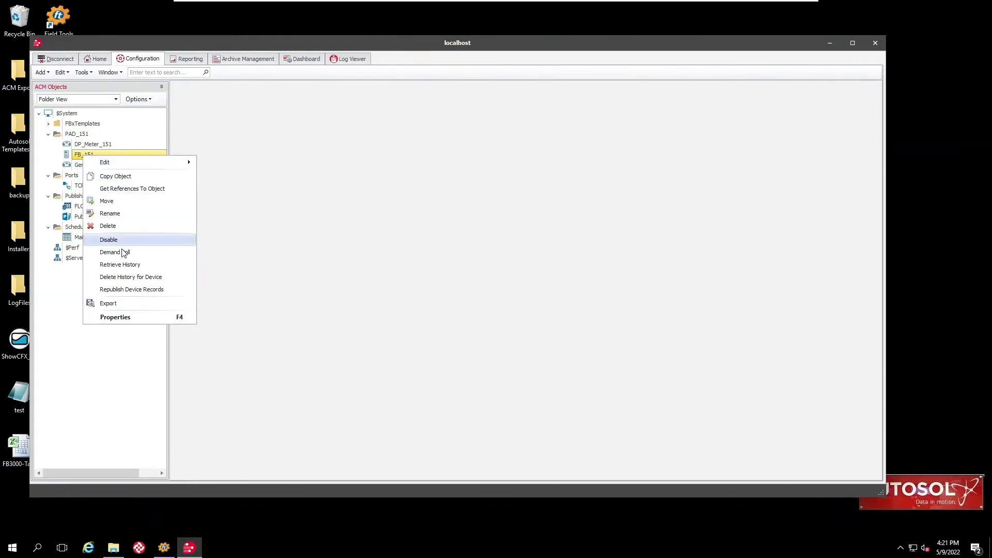
click(123, 291)
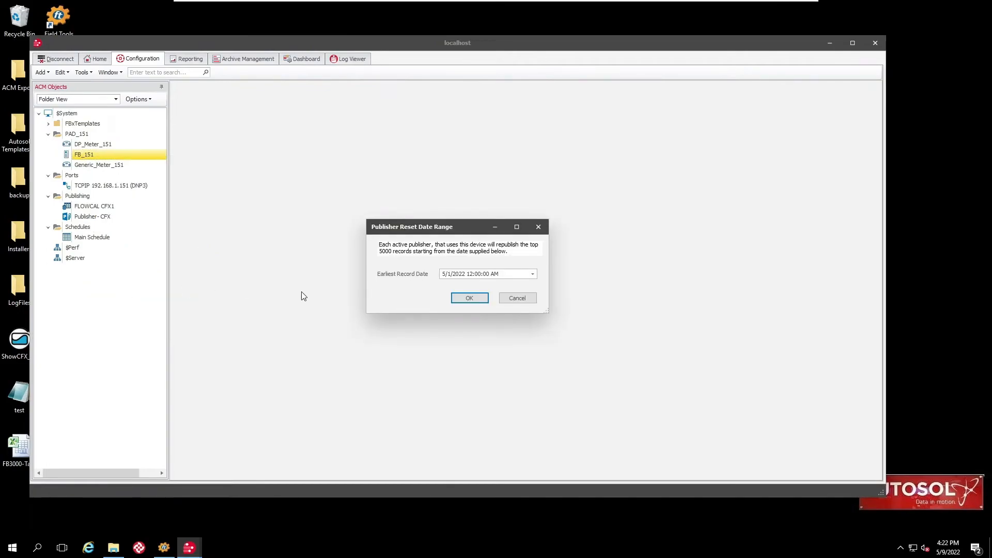
click(470, 299)
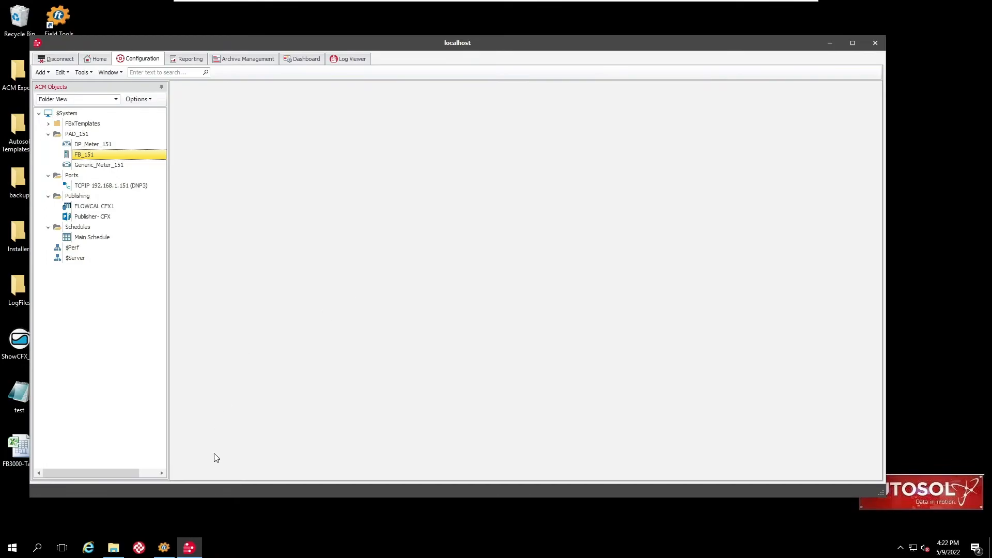
Switch to File Explorer, open DP_Meter_151 from the CFX\2022\05 folder with ShowCFX, and maximize the viewer window
click(114, 549)
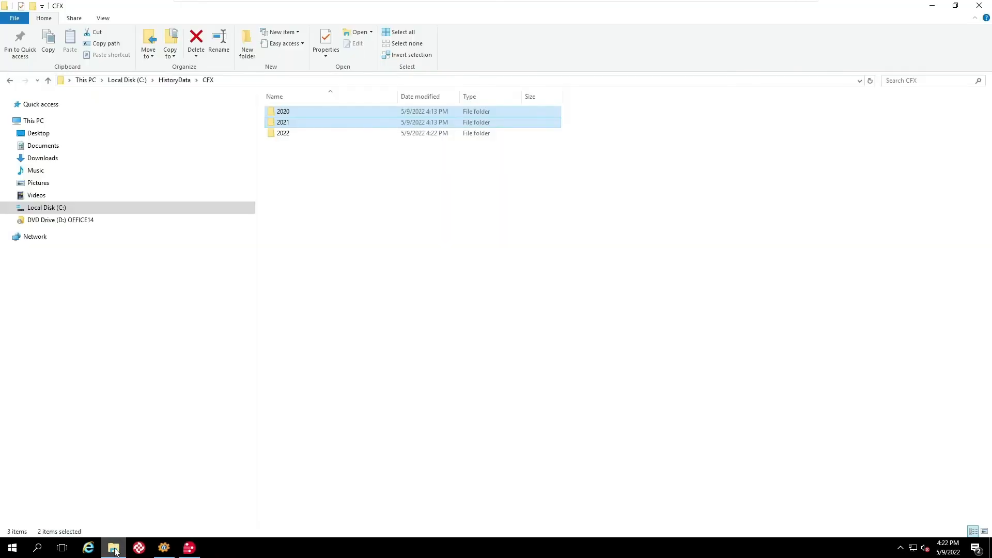
double_click(293, 134)
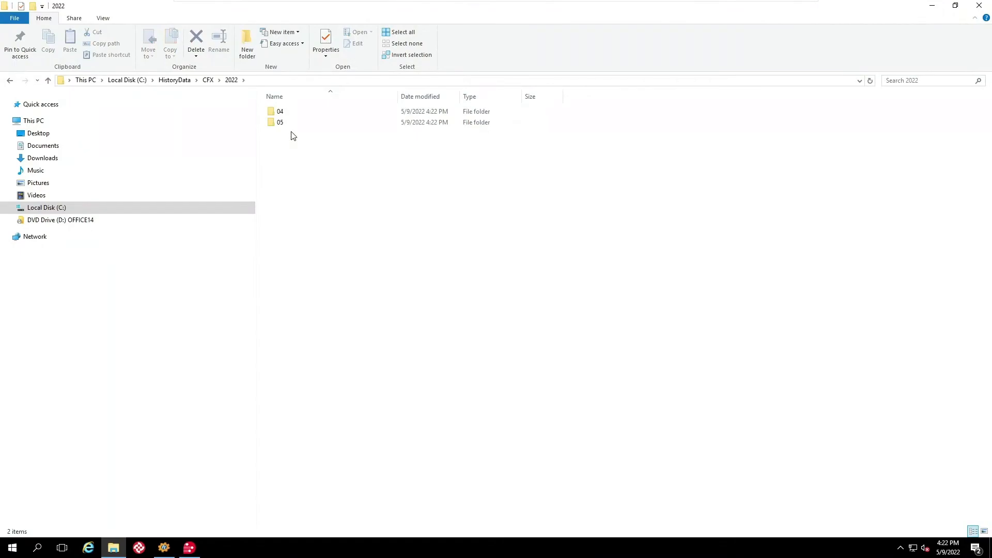
double_click(283, 123)
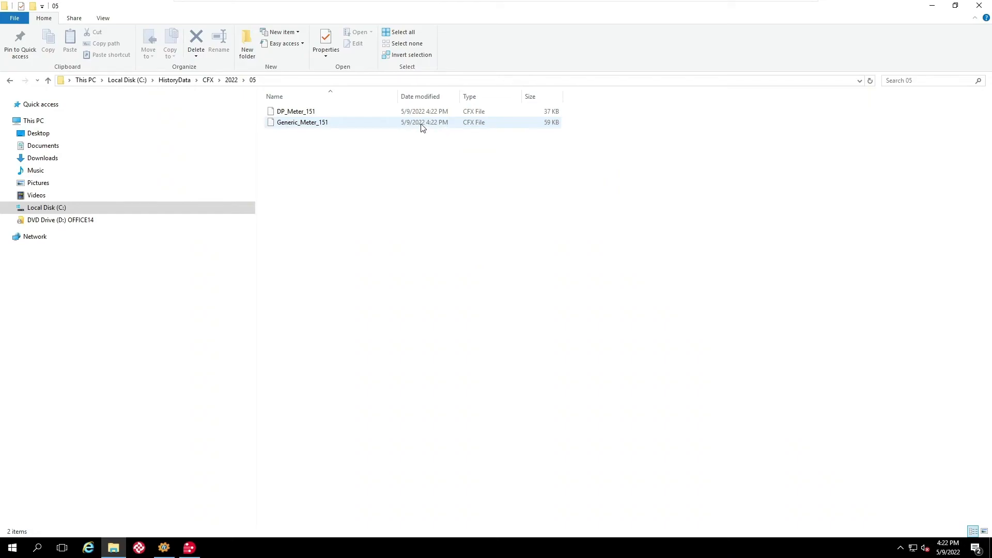
click(303, 116)
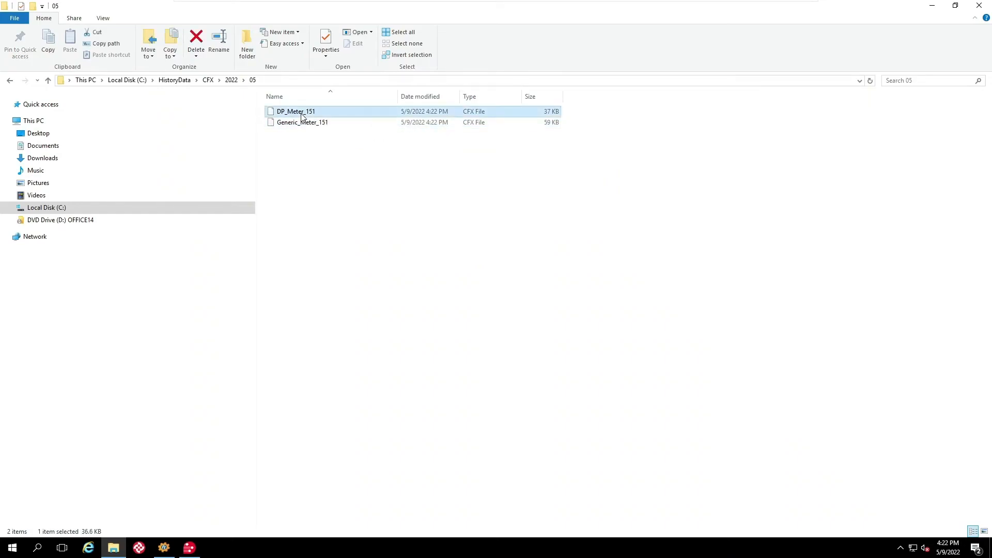
right_click(303, 116)
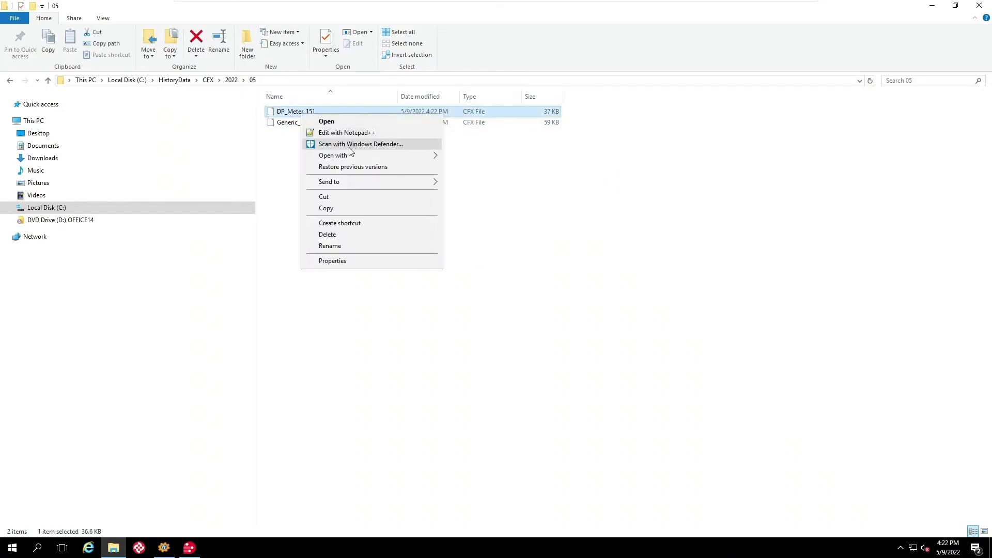
mouse_move(344, 153)
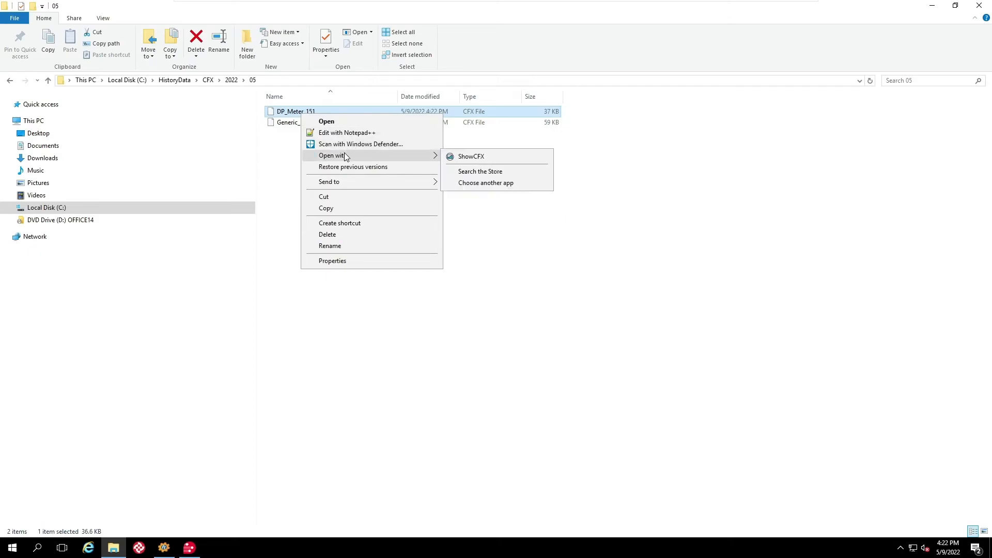
click(450, 158)
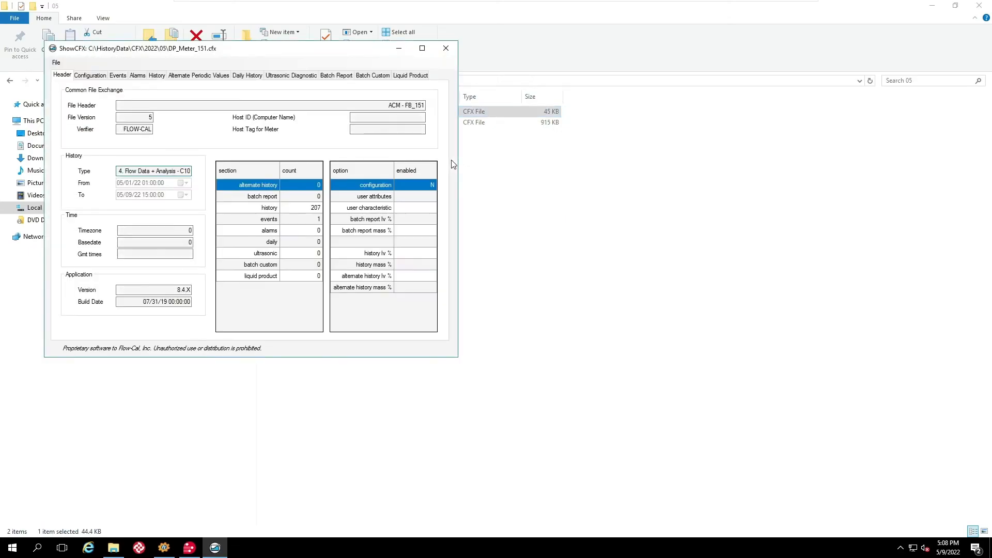
click(422, 48)
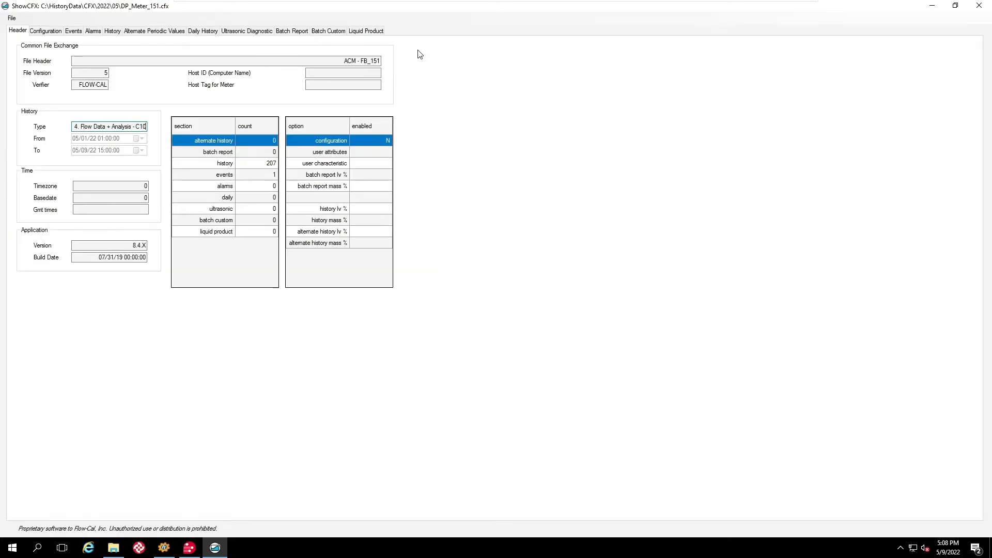
Examine the DP meter file's configuration, events, alarms, history records and header, and close the viewer
click(57, 32)
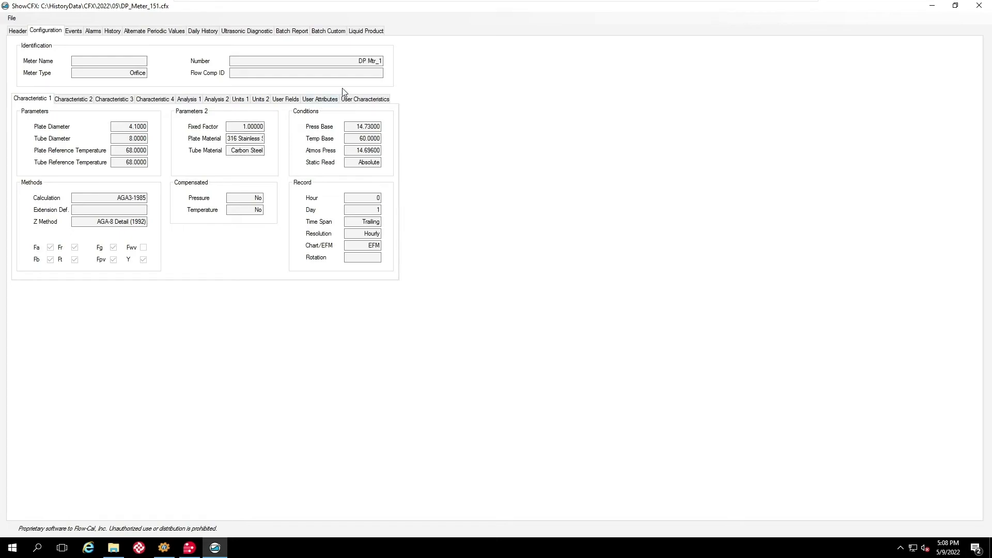
click(73, 31)
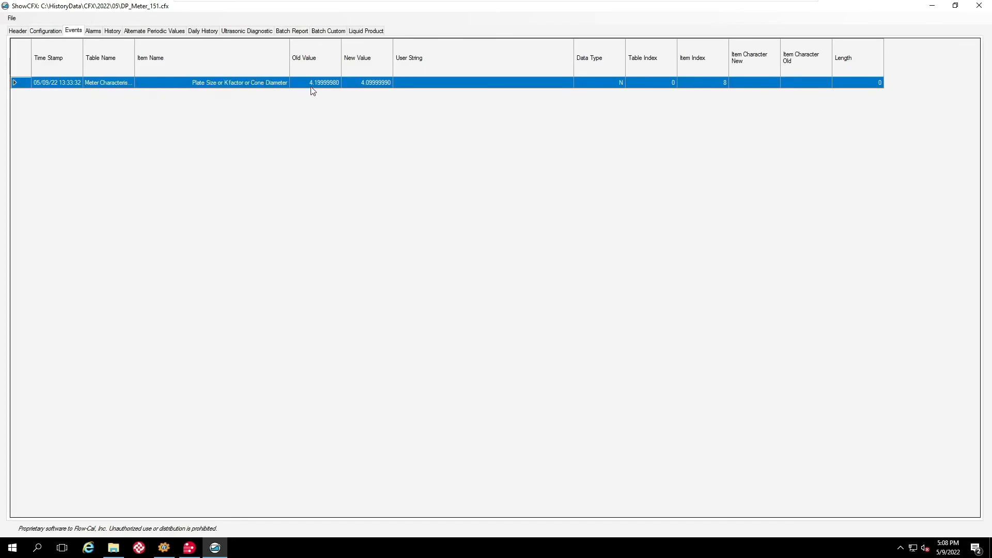
click(98, 32)
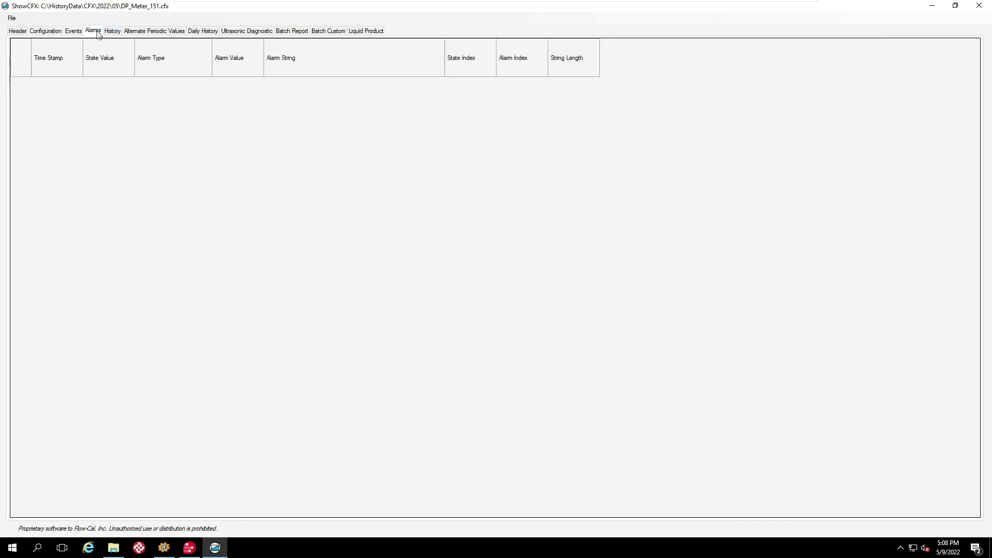
click(112, 31)
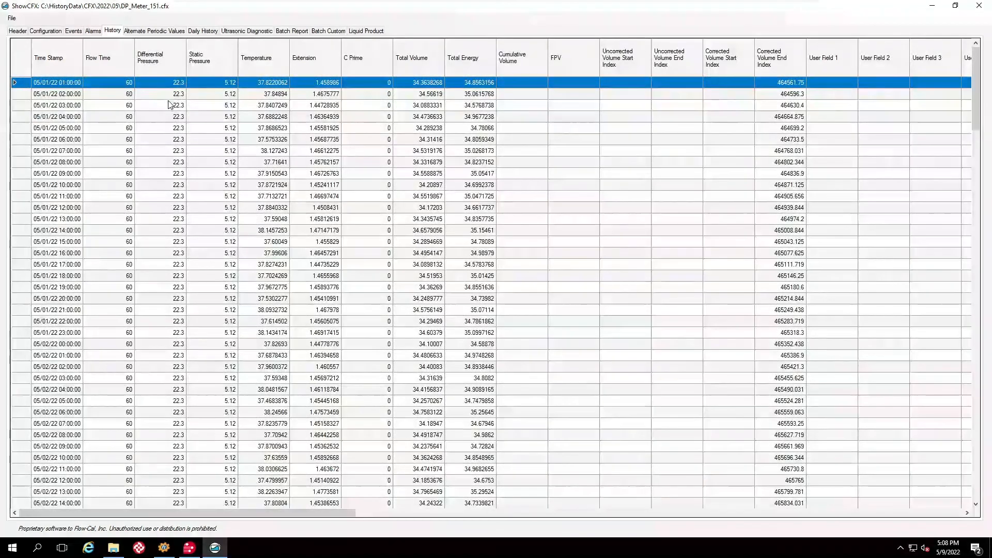
drag(974, 107, 879, 93)
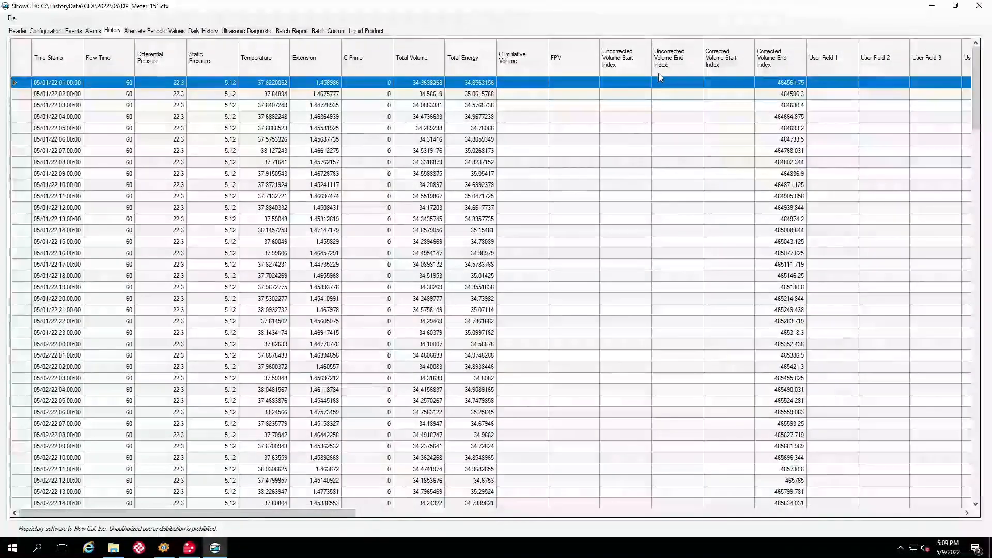
click(19, 31)
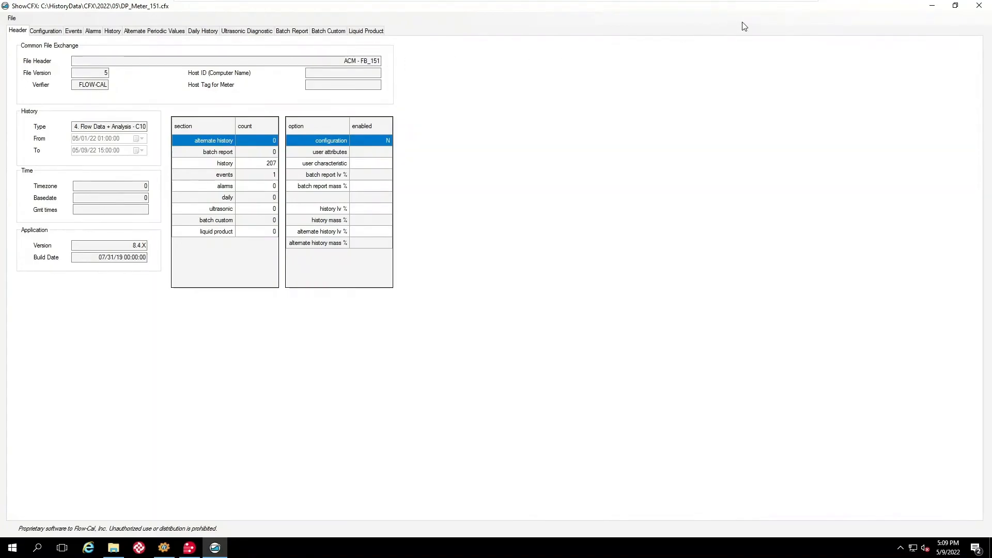
click(979, 5)
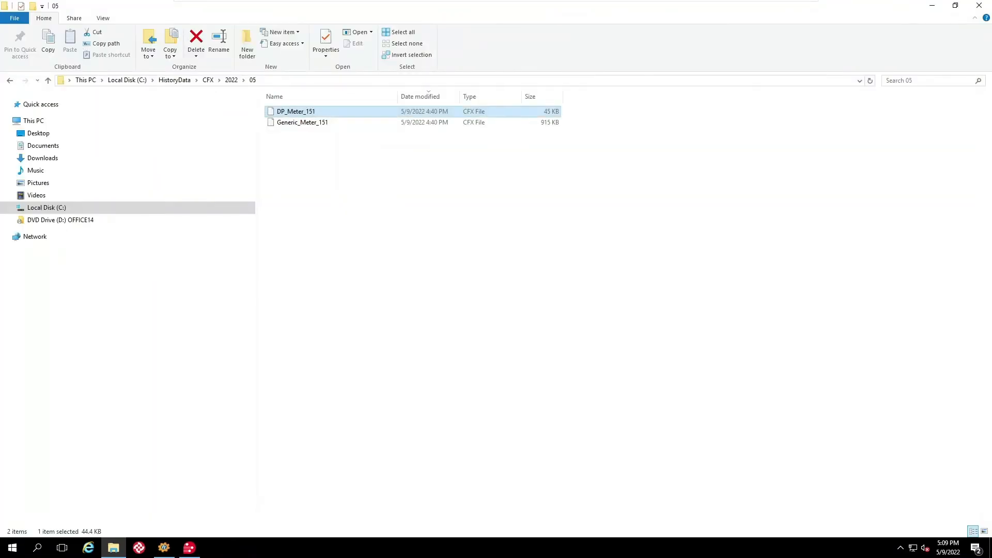